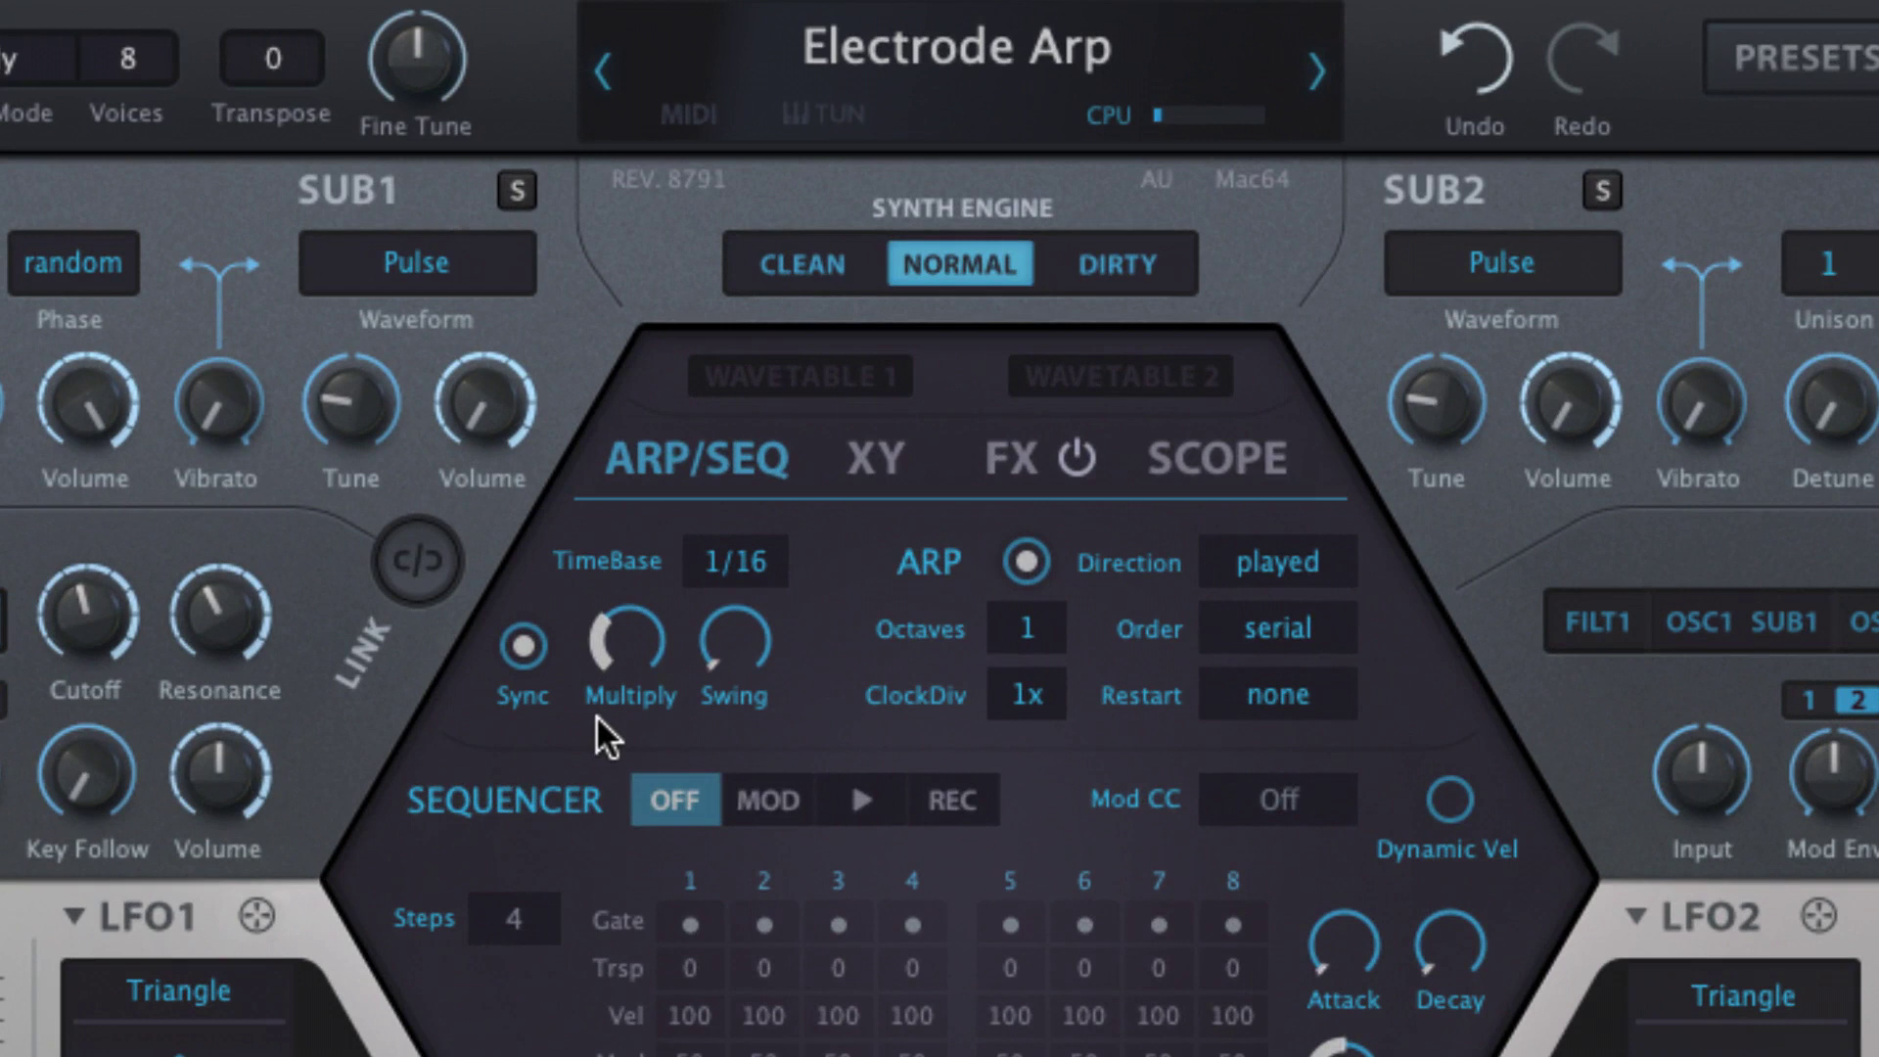
# Try the arpeggiator clock's TimeBase at 1/4, 1/8, 1/16 and 1/32, and return it to 1/8
pyautogui.click(765, 555)
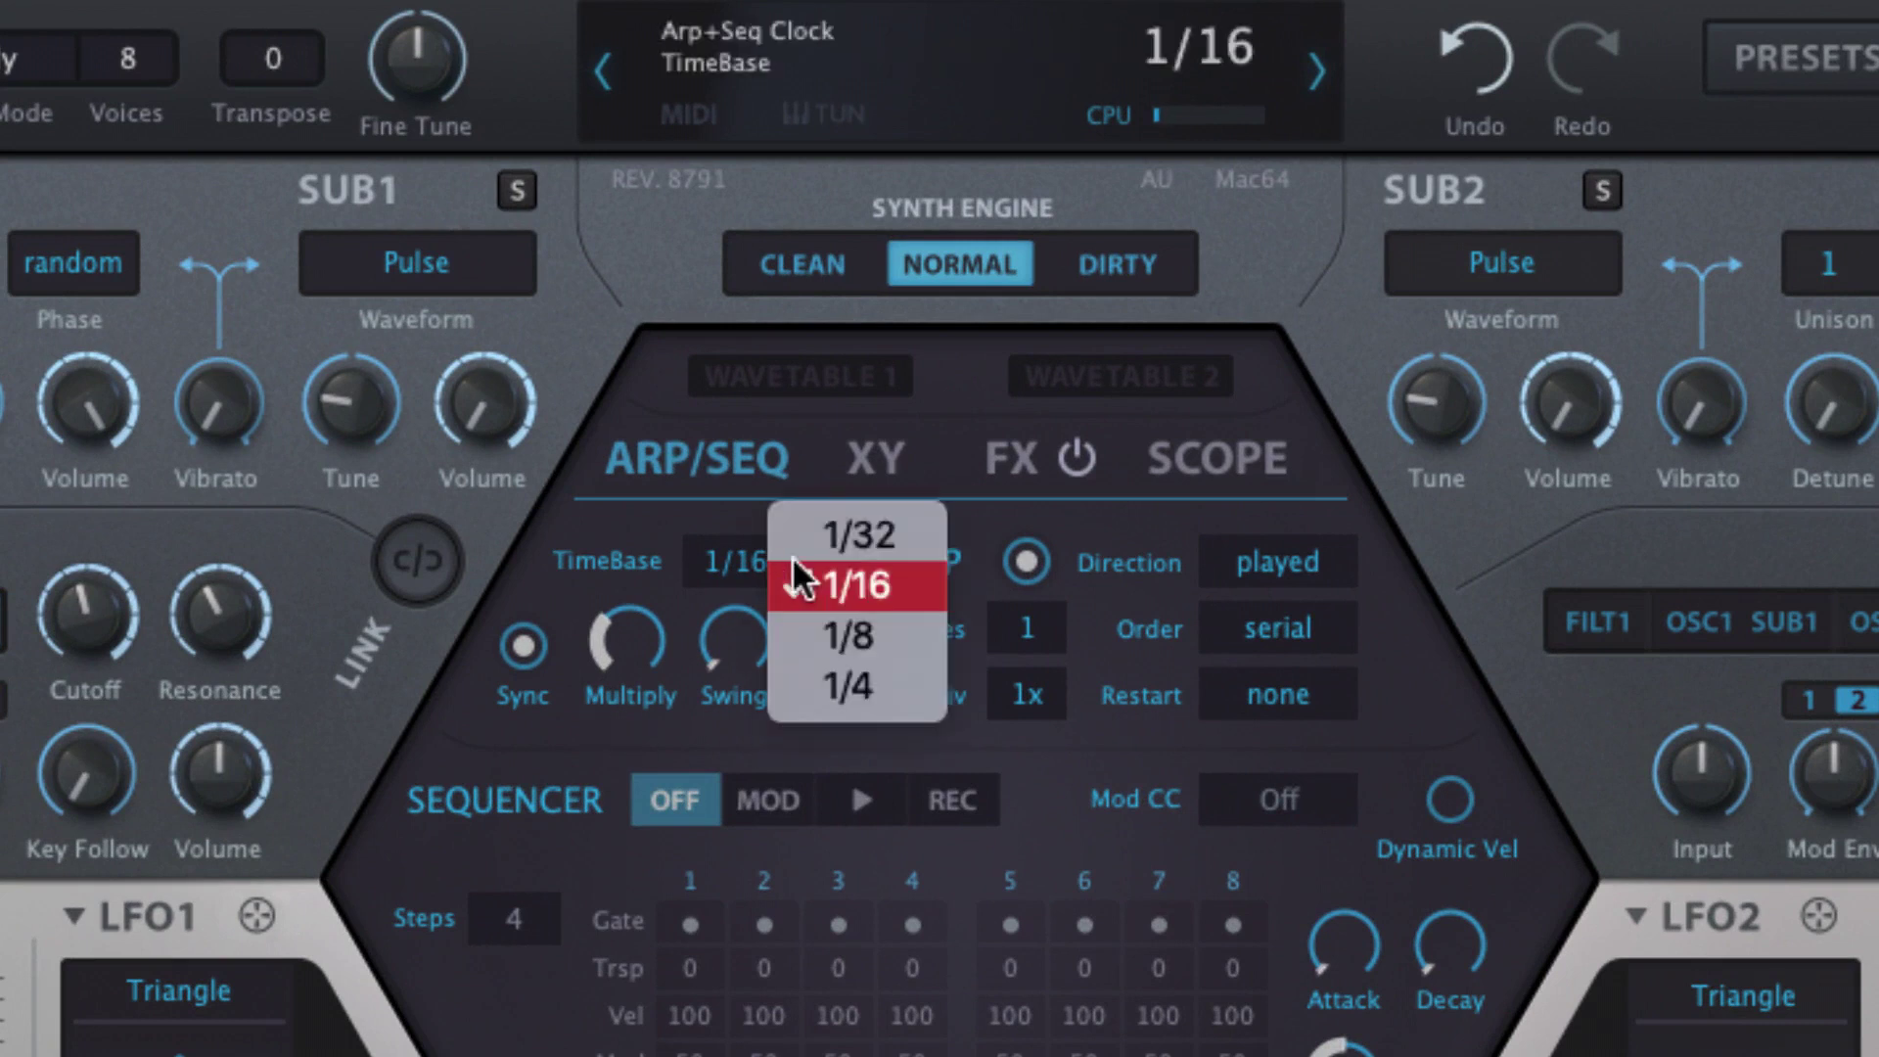
pyautogui.click(902, 685)
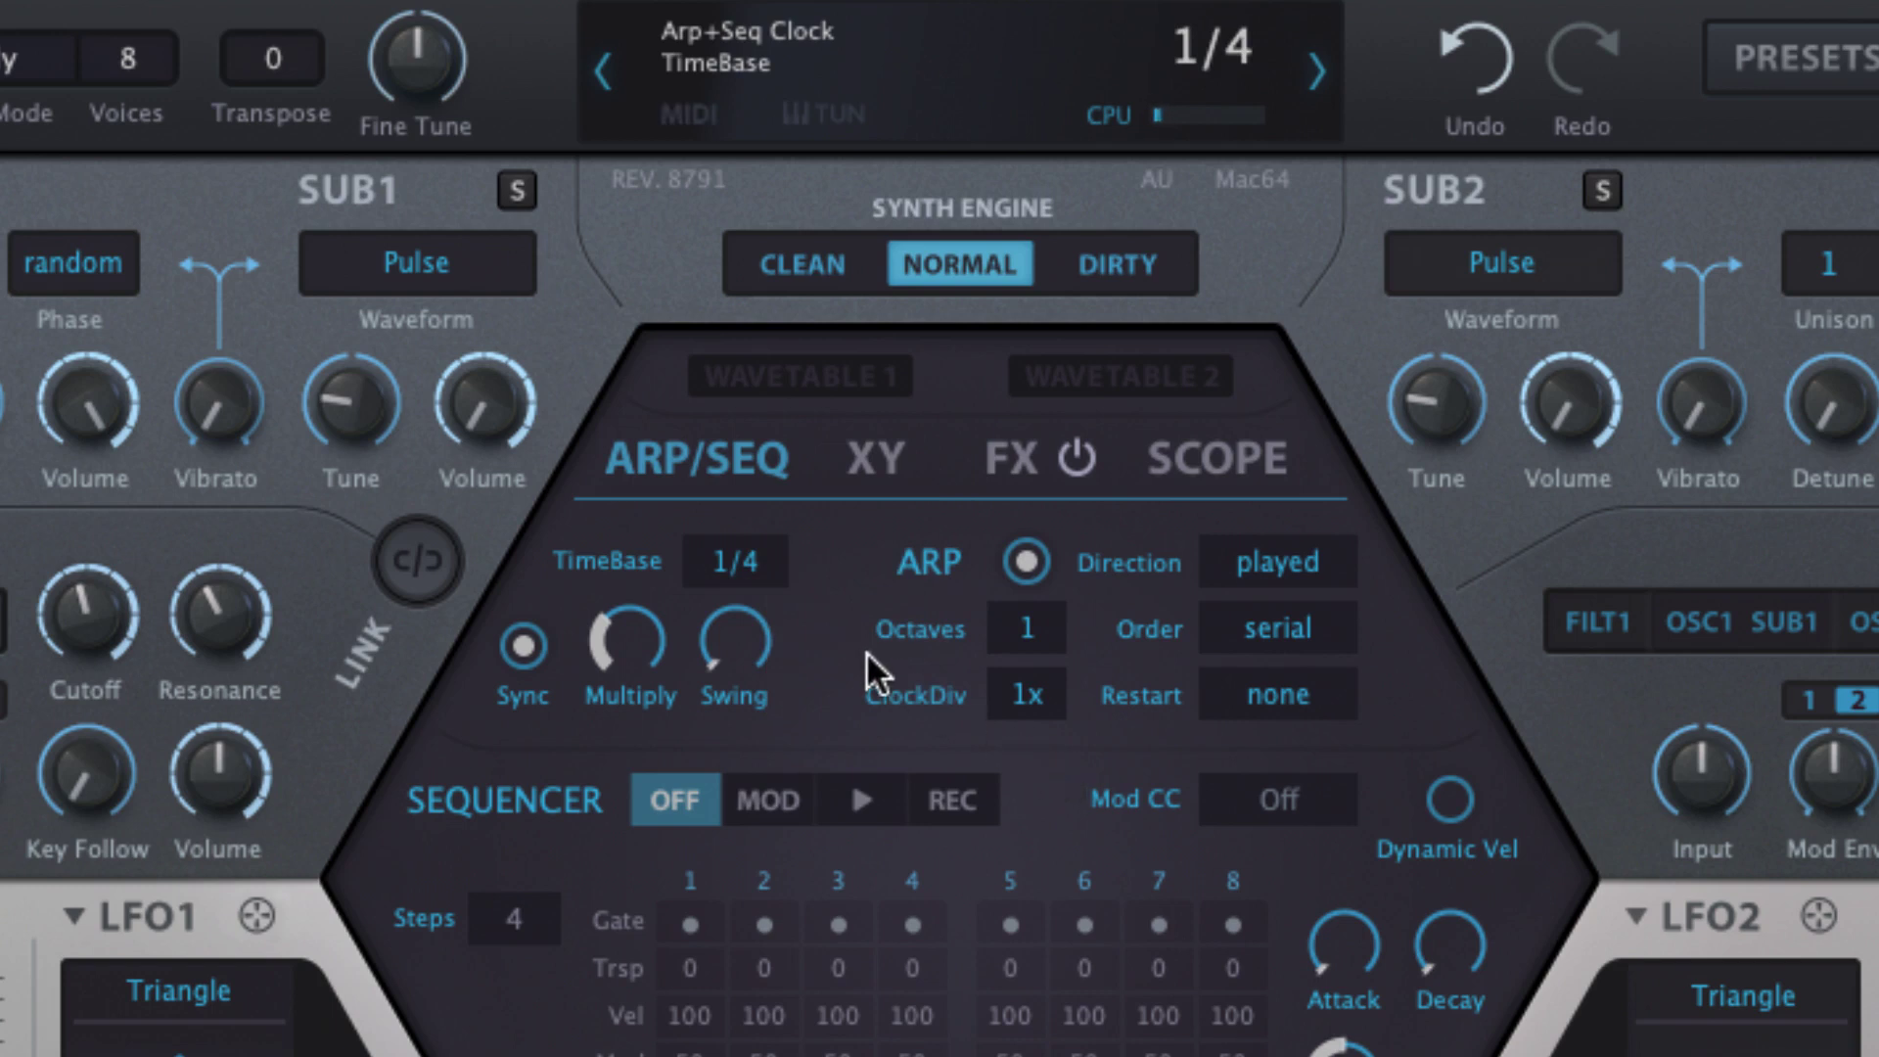
pyautogui.click(782, 563)
pyautogui.click(847, 540)
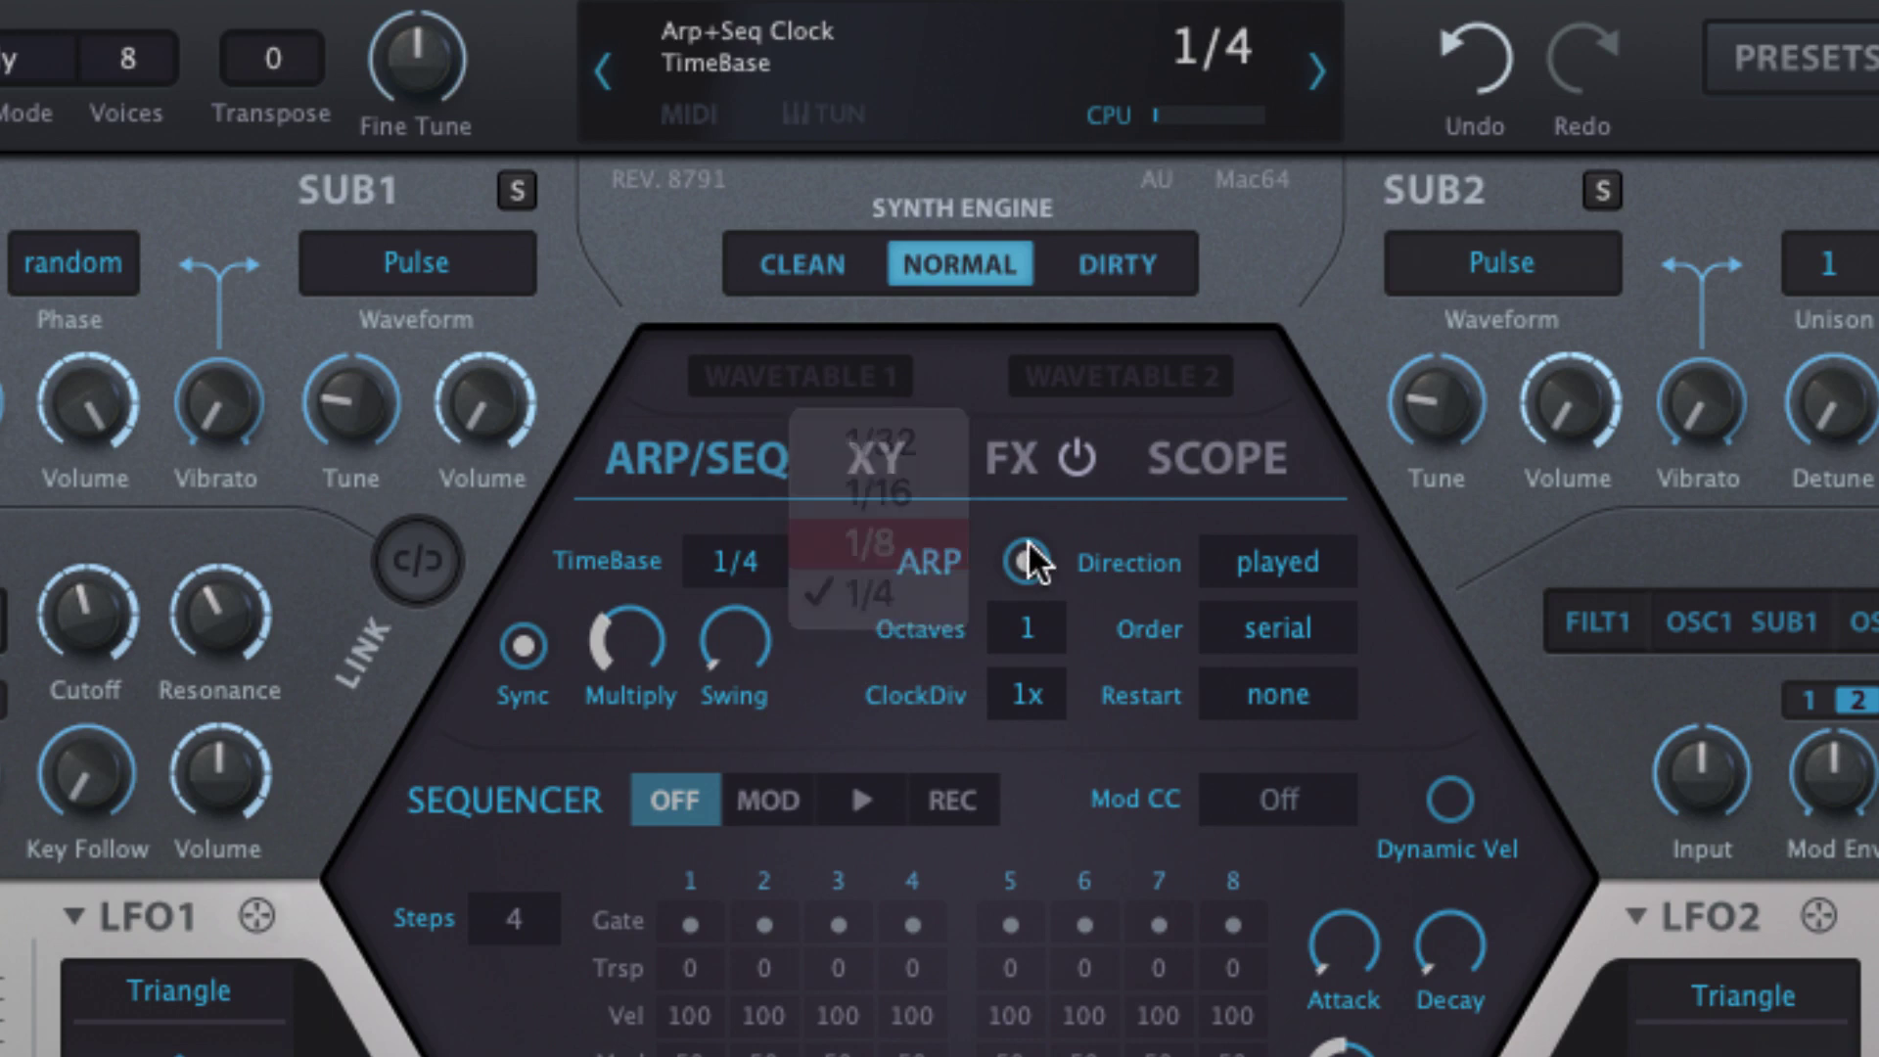
pyautogui.click(773, 560)
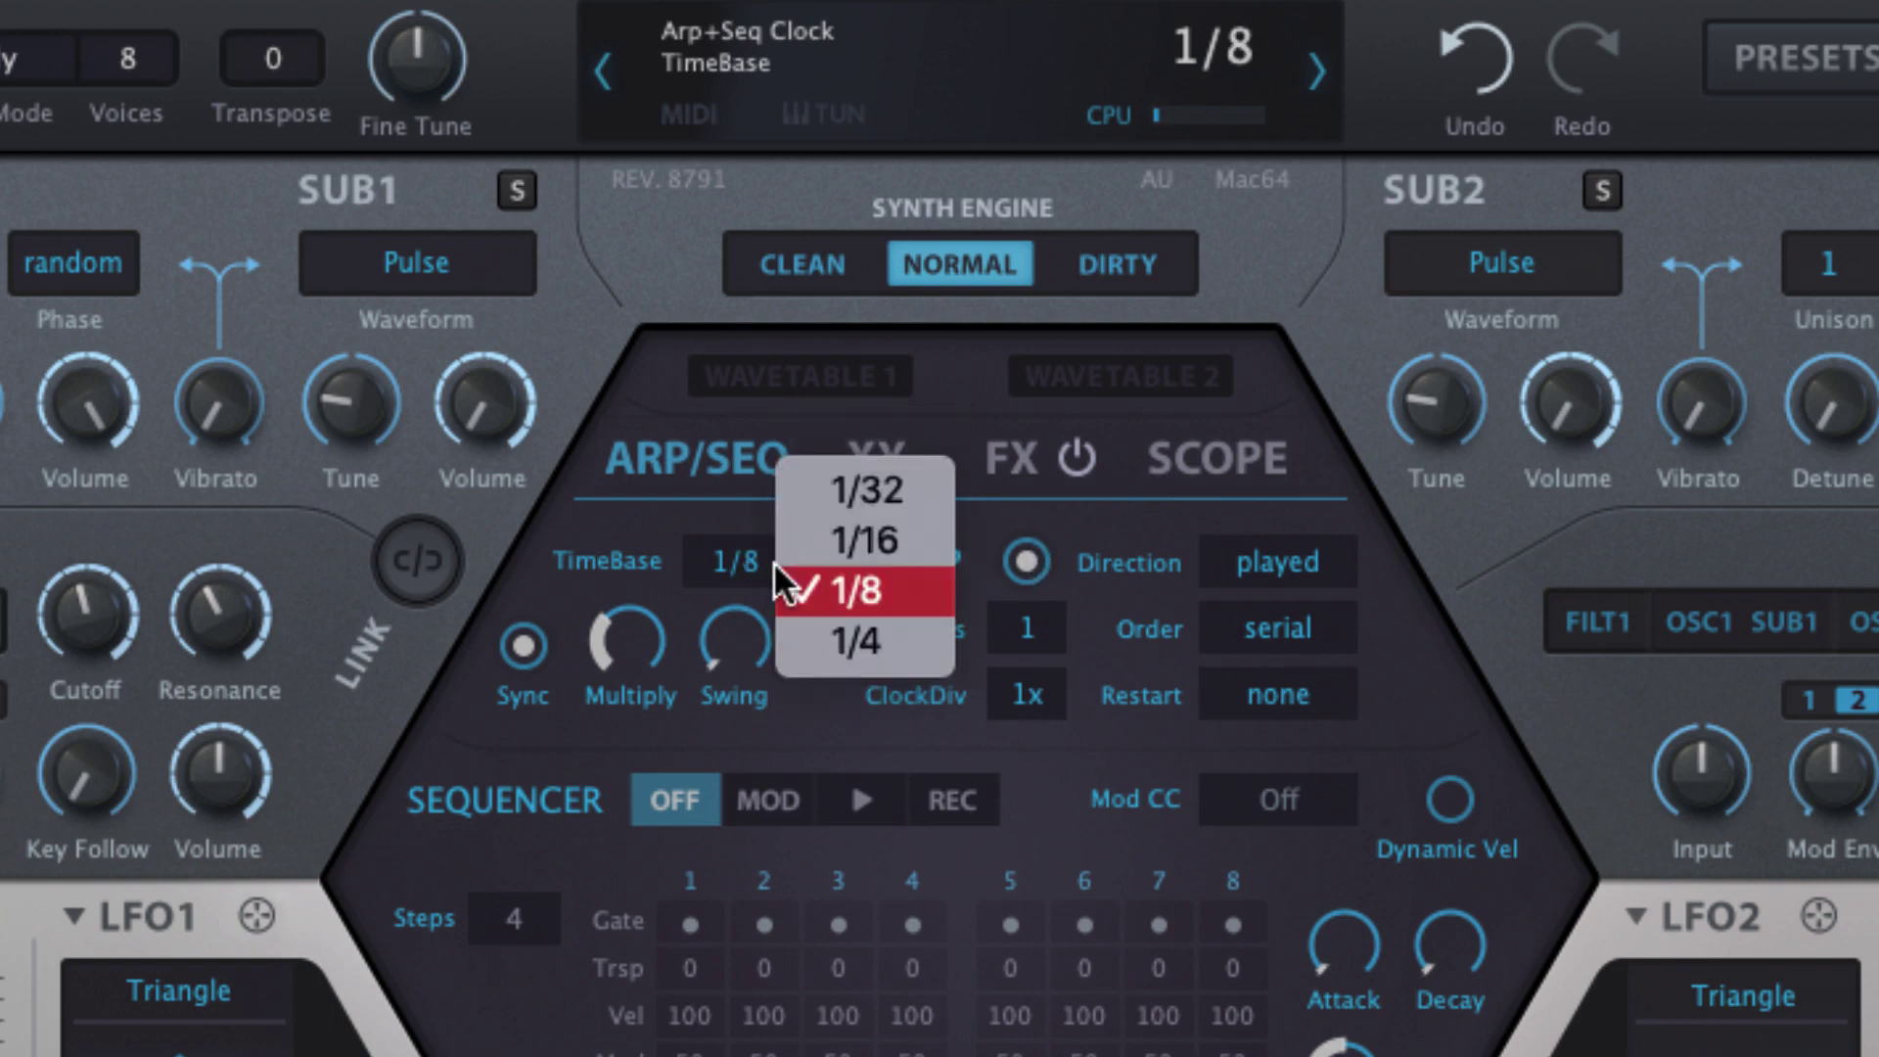
pyautogui.click(903, 544)
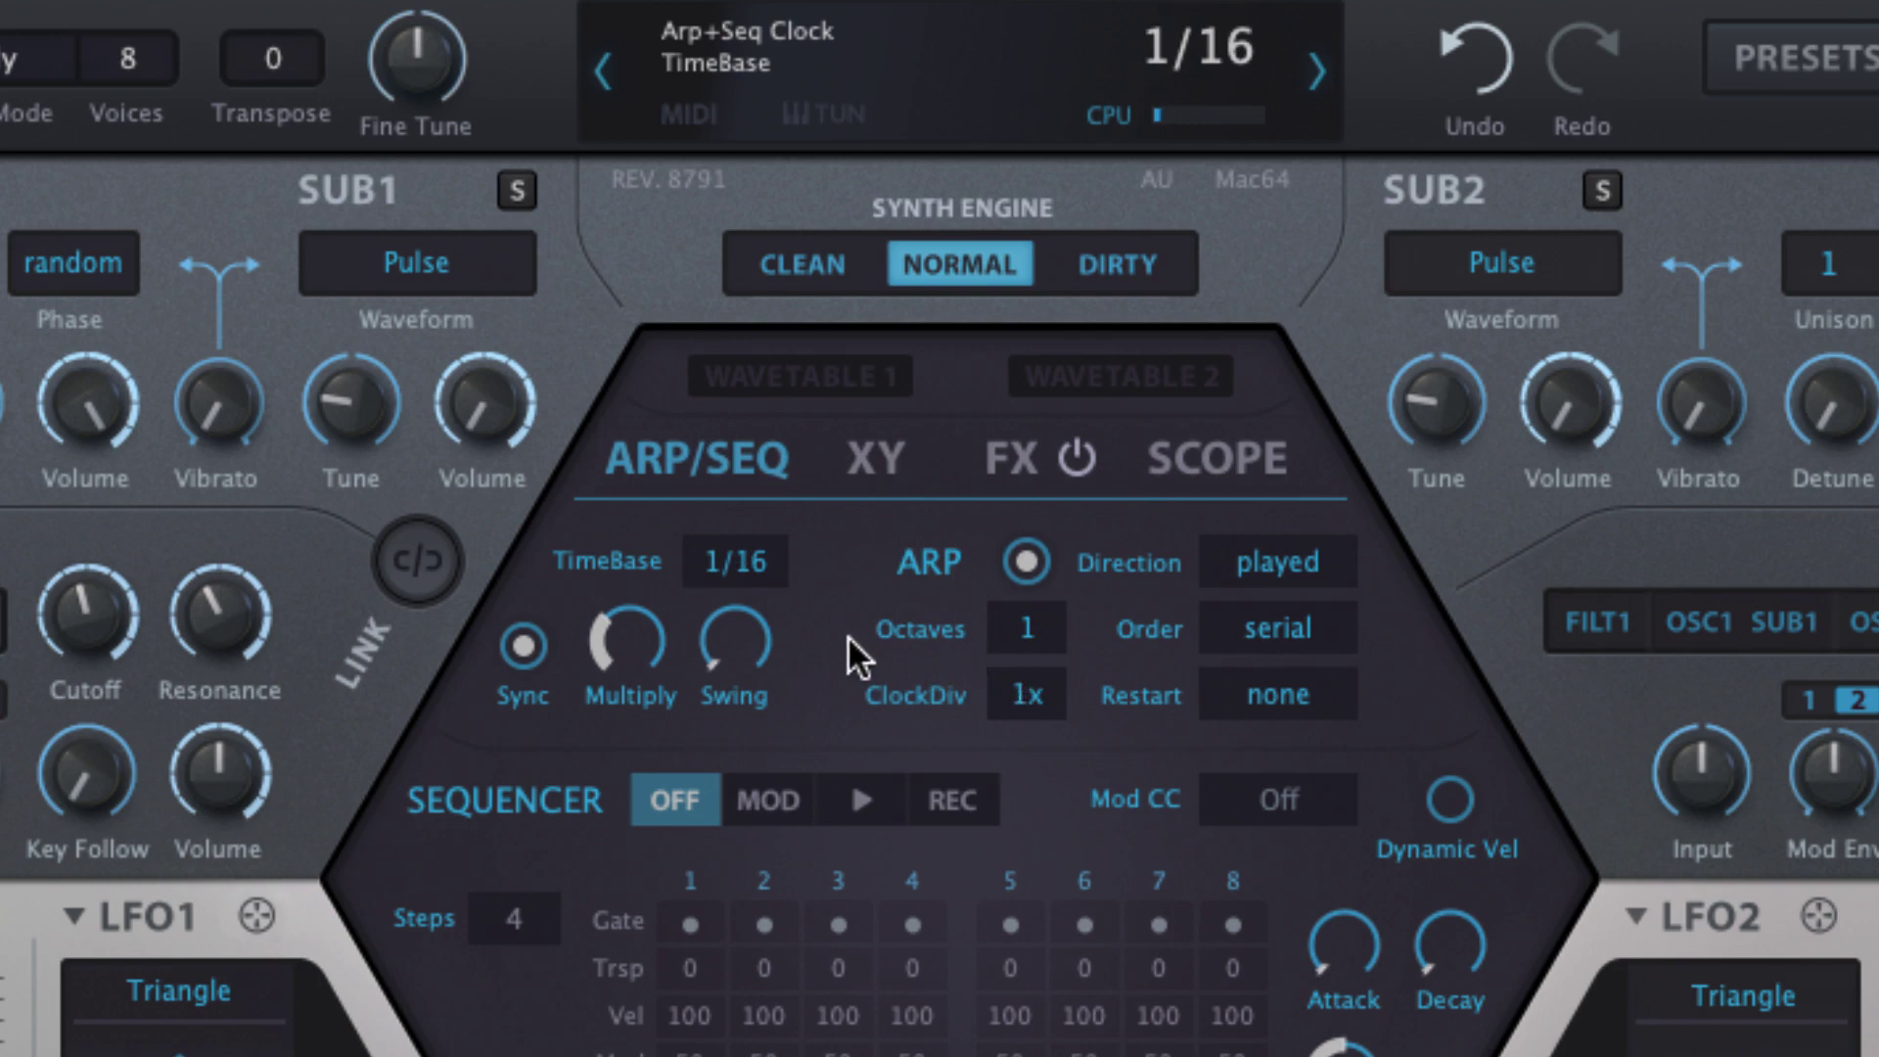
pyautogui.click(767, 560)
pyautogui.click(869, 537)
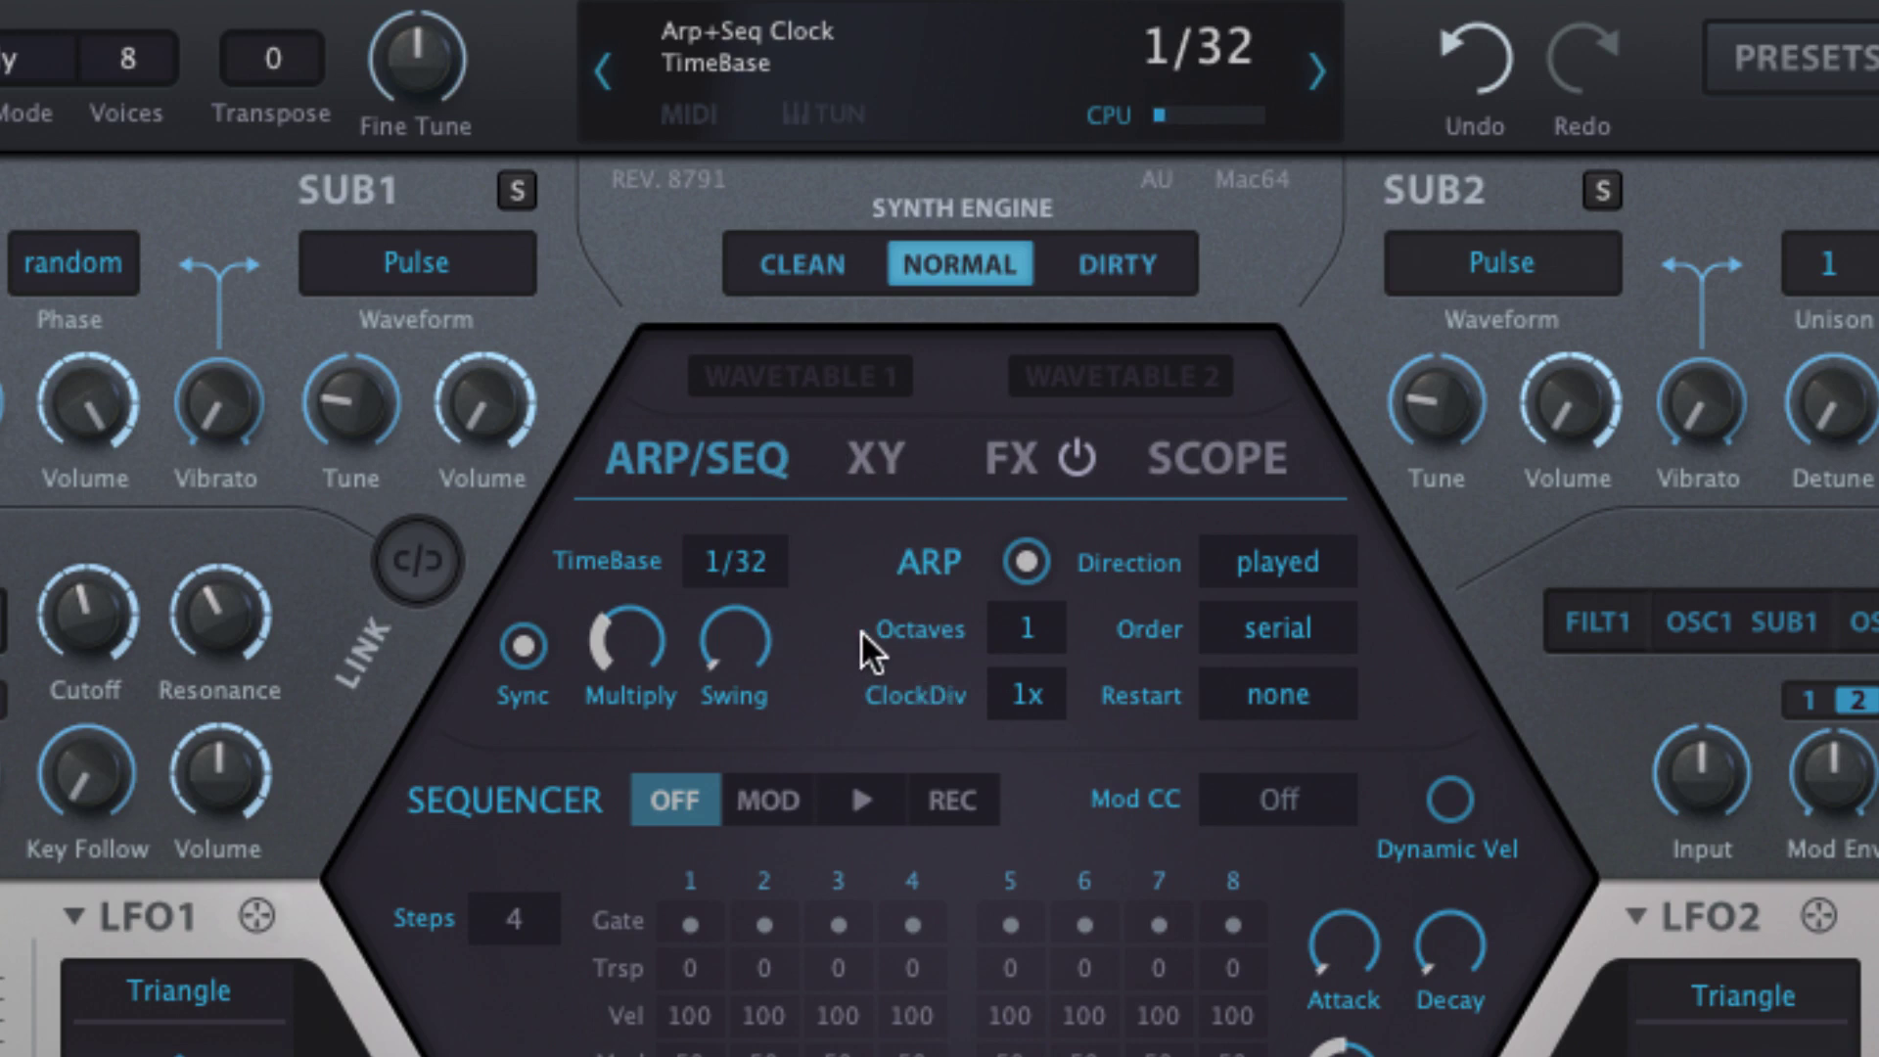
pyautogui.click(762, 562)
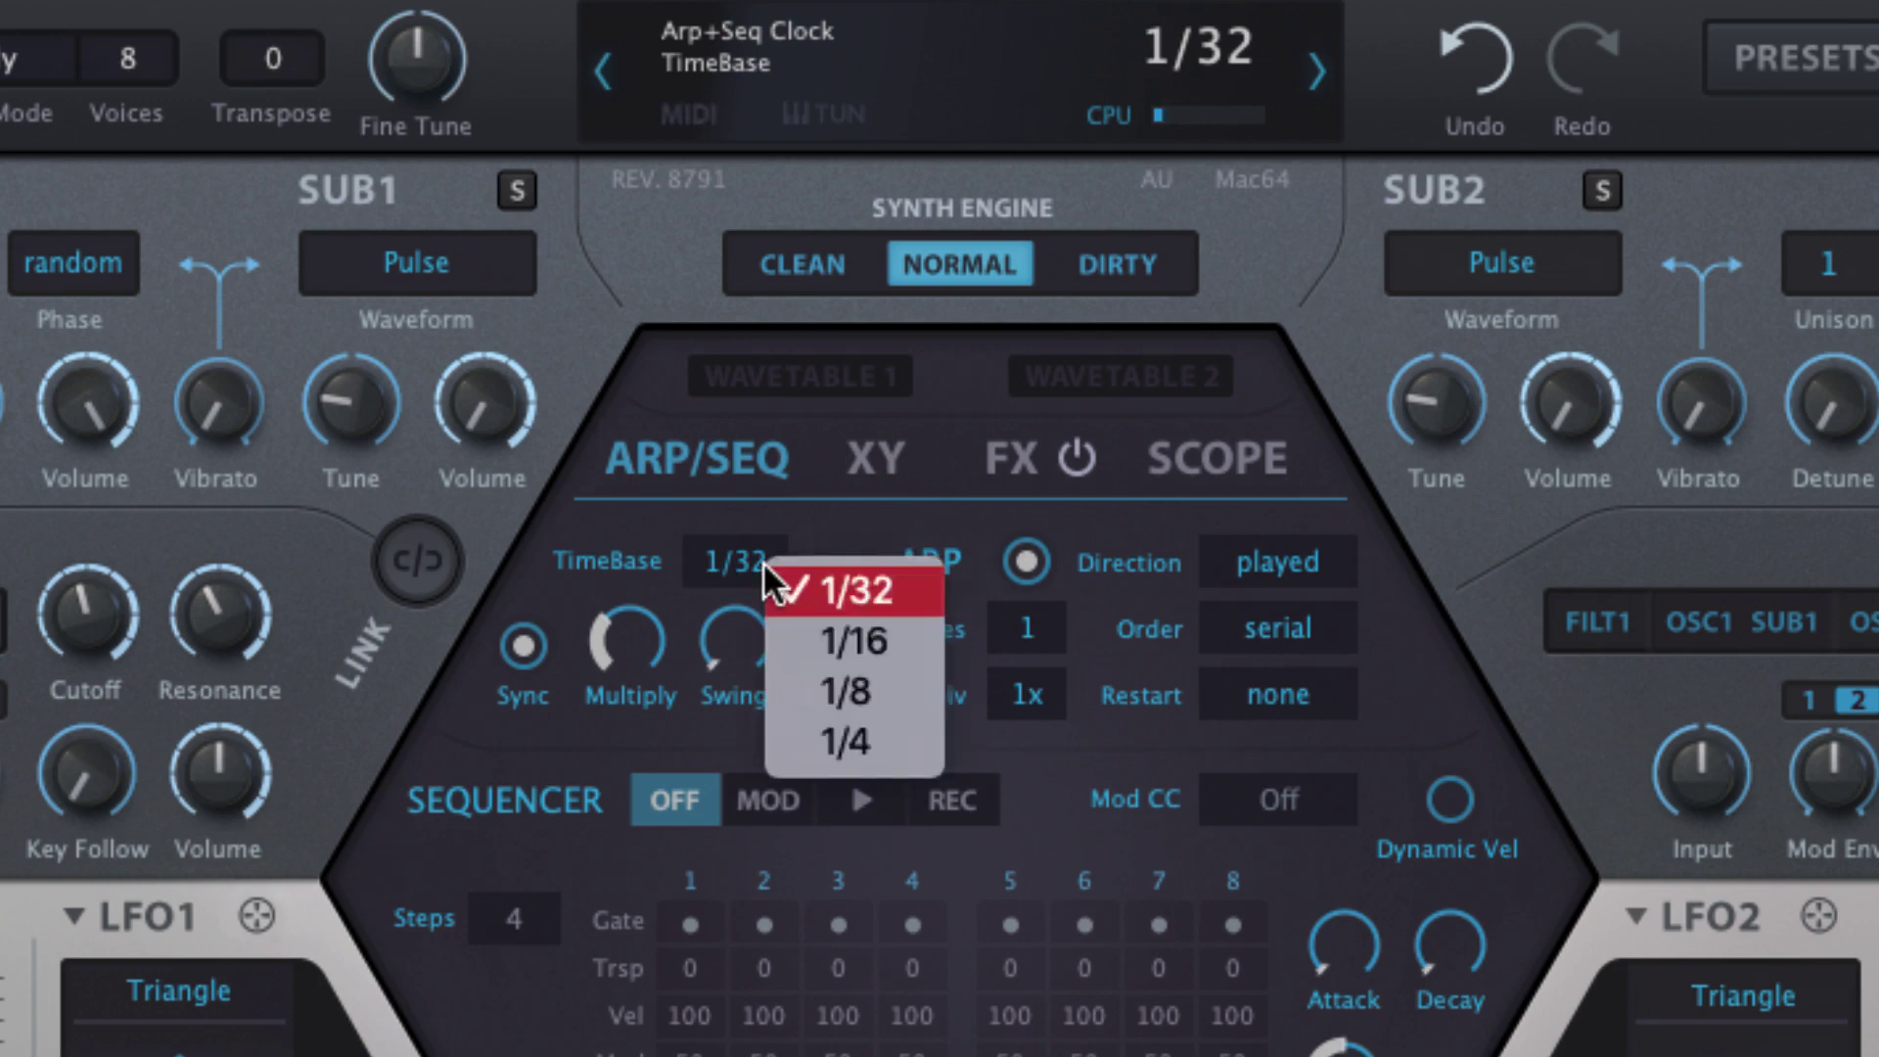
pyautogui.click(813, 683)
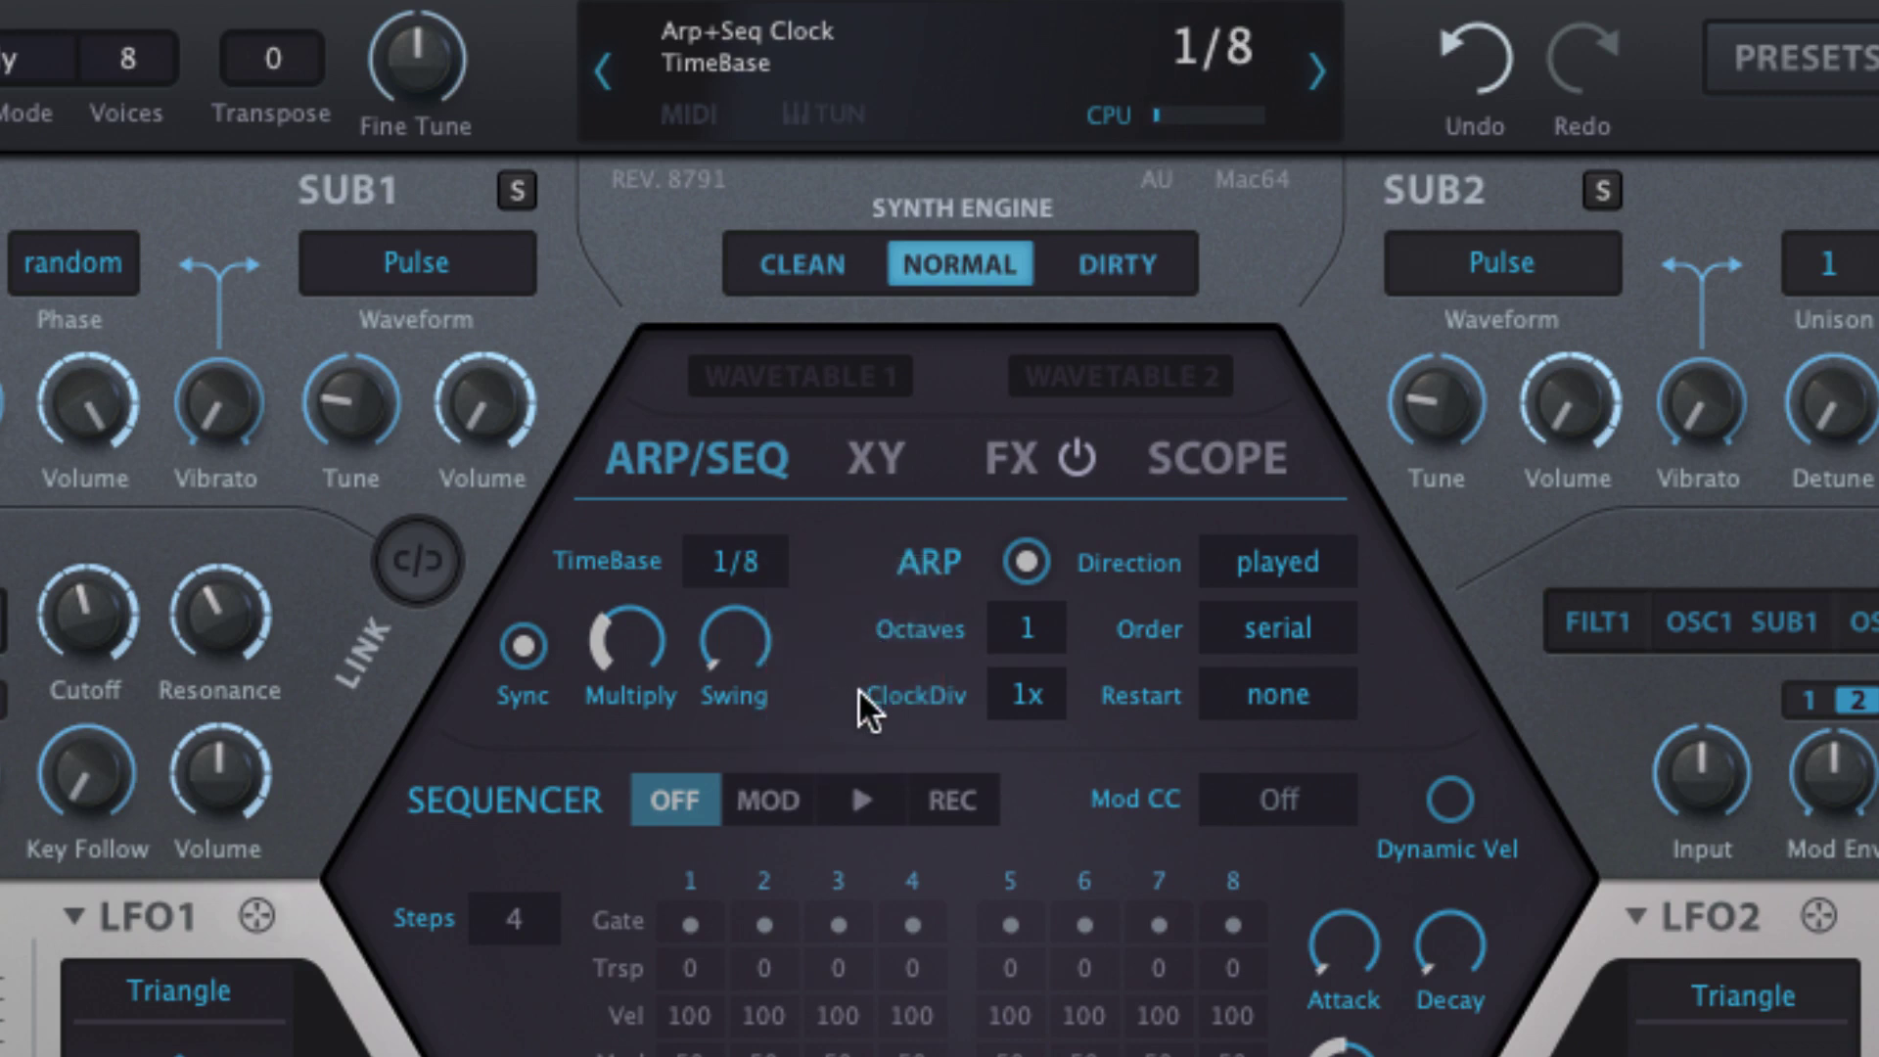
# Try the arpeggiator clock's Multiply at 50%, at its maximum and at 133.33%
pyautogui.moveTo(626, 637)
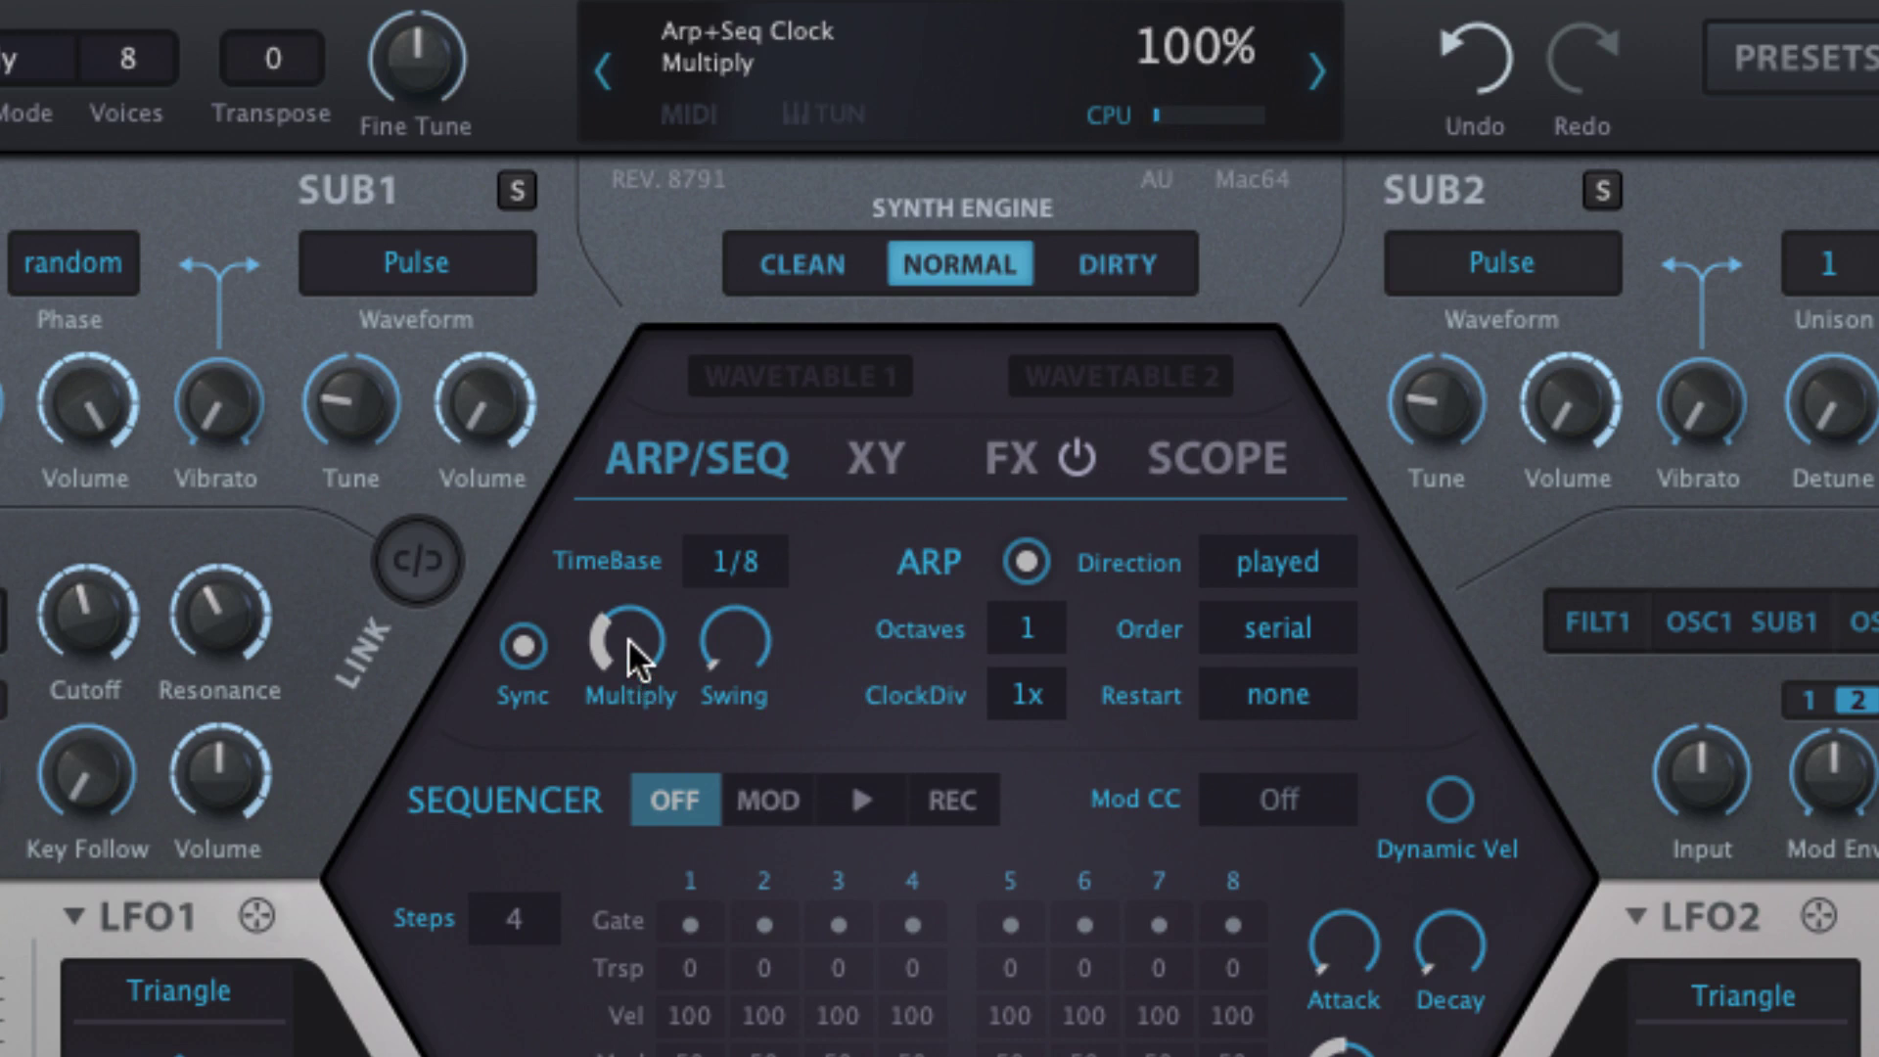
pyautogui.moveTo(630, 626); pyautogui.dragTo(618, 842)
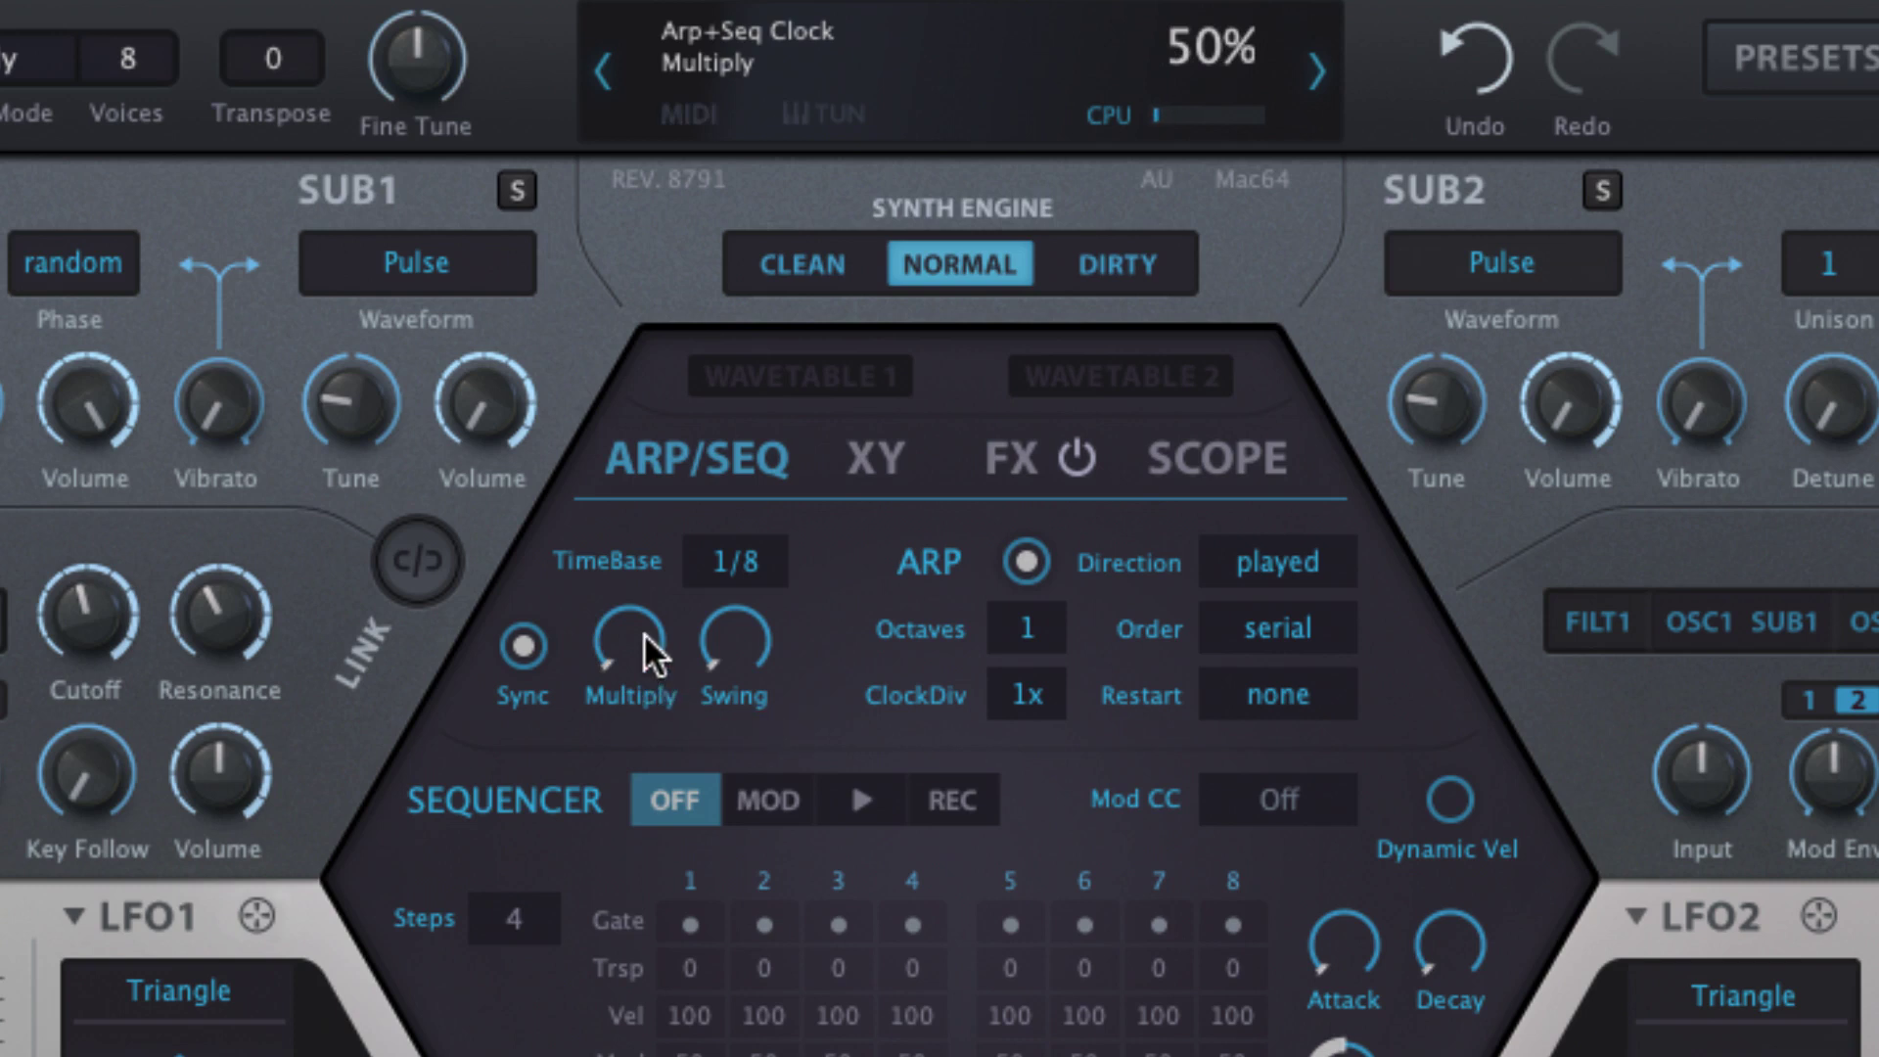
pyautogui.moveTo(644, 632); pyautogui.dragTo(758, 37)
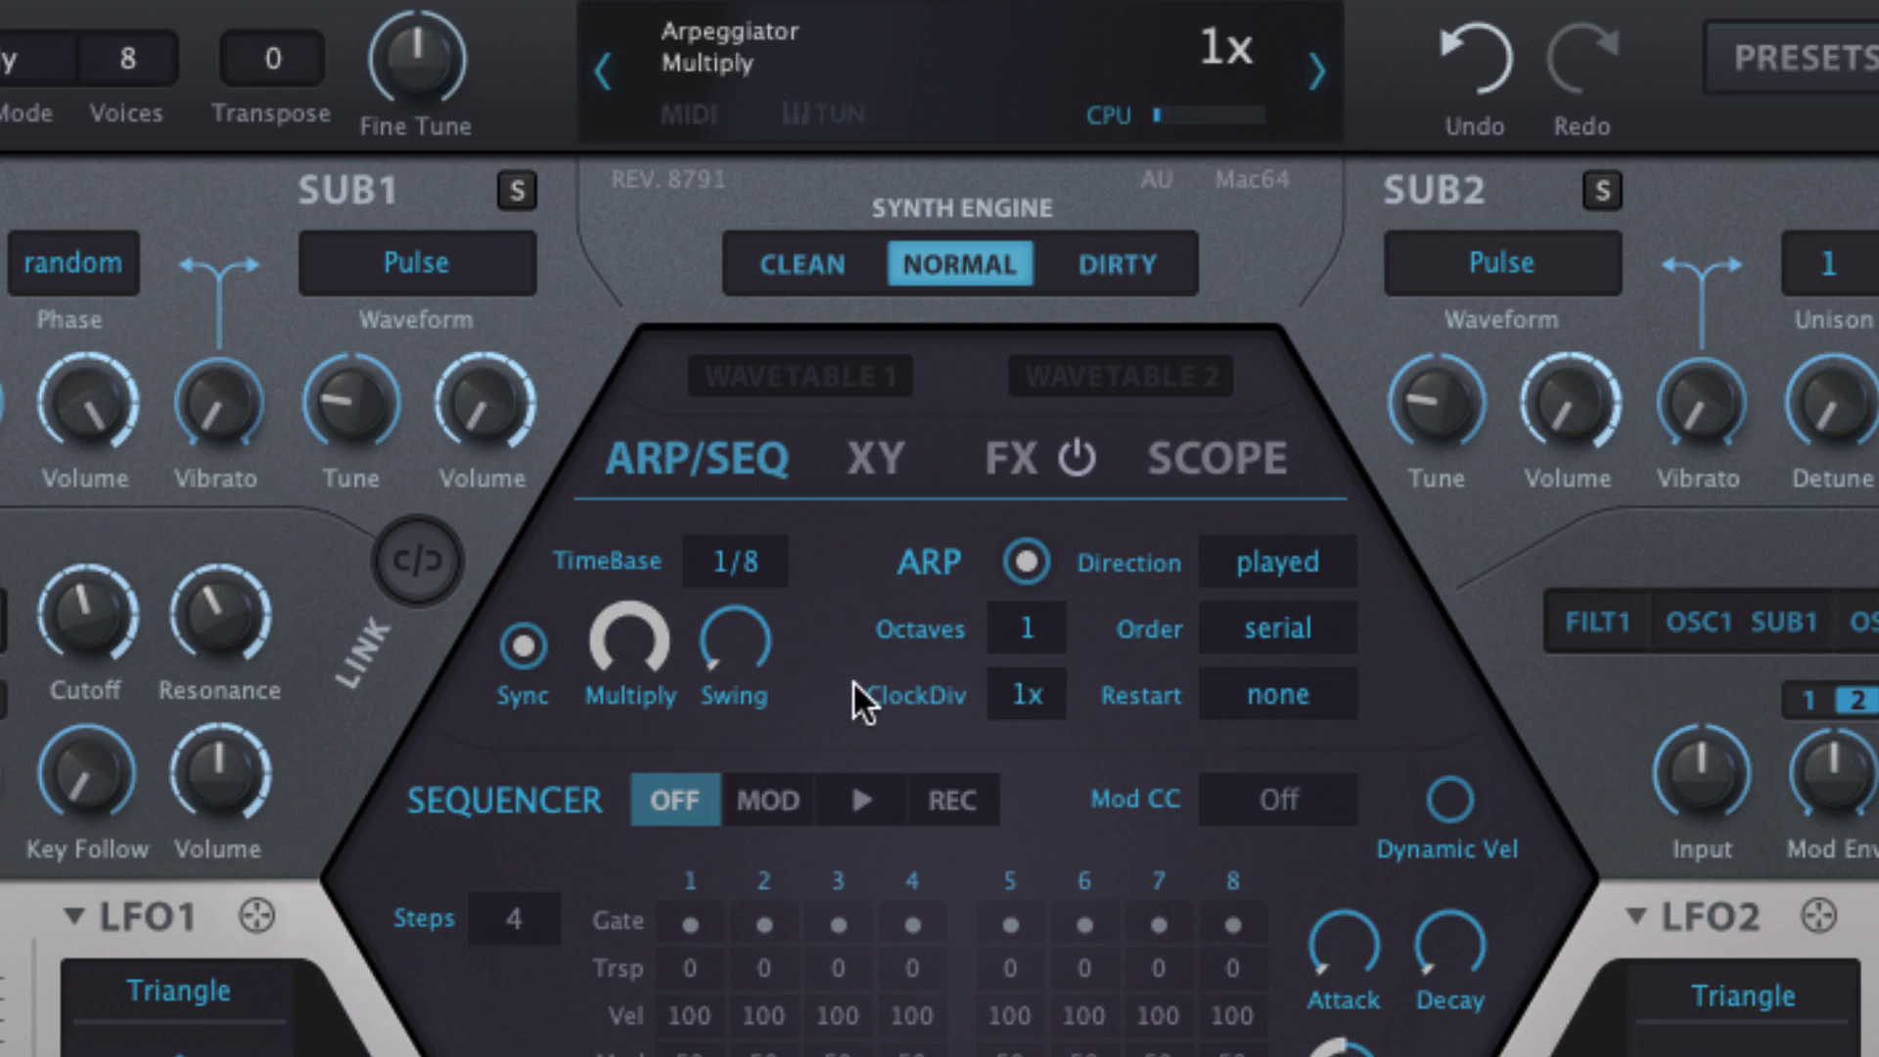
pyautogui.moveTo(626, 636); pyautogui.dragTo(638, 767)
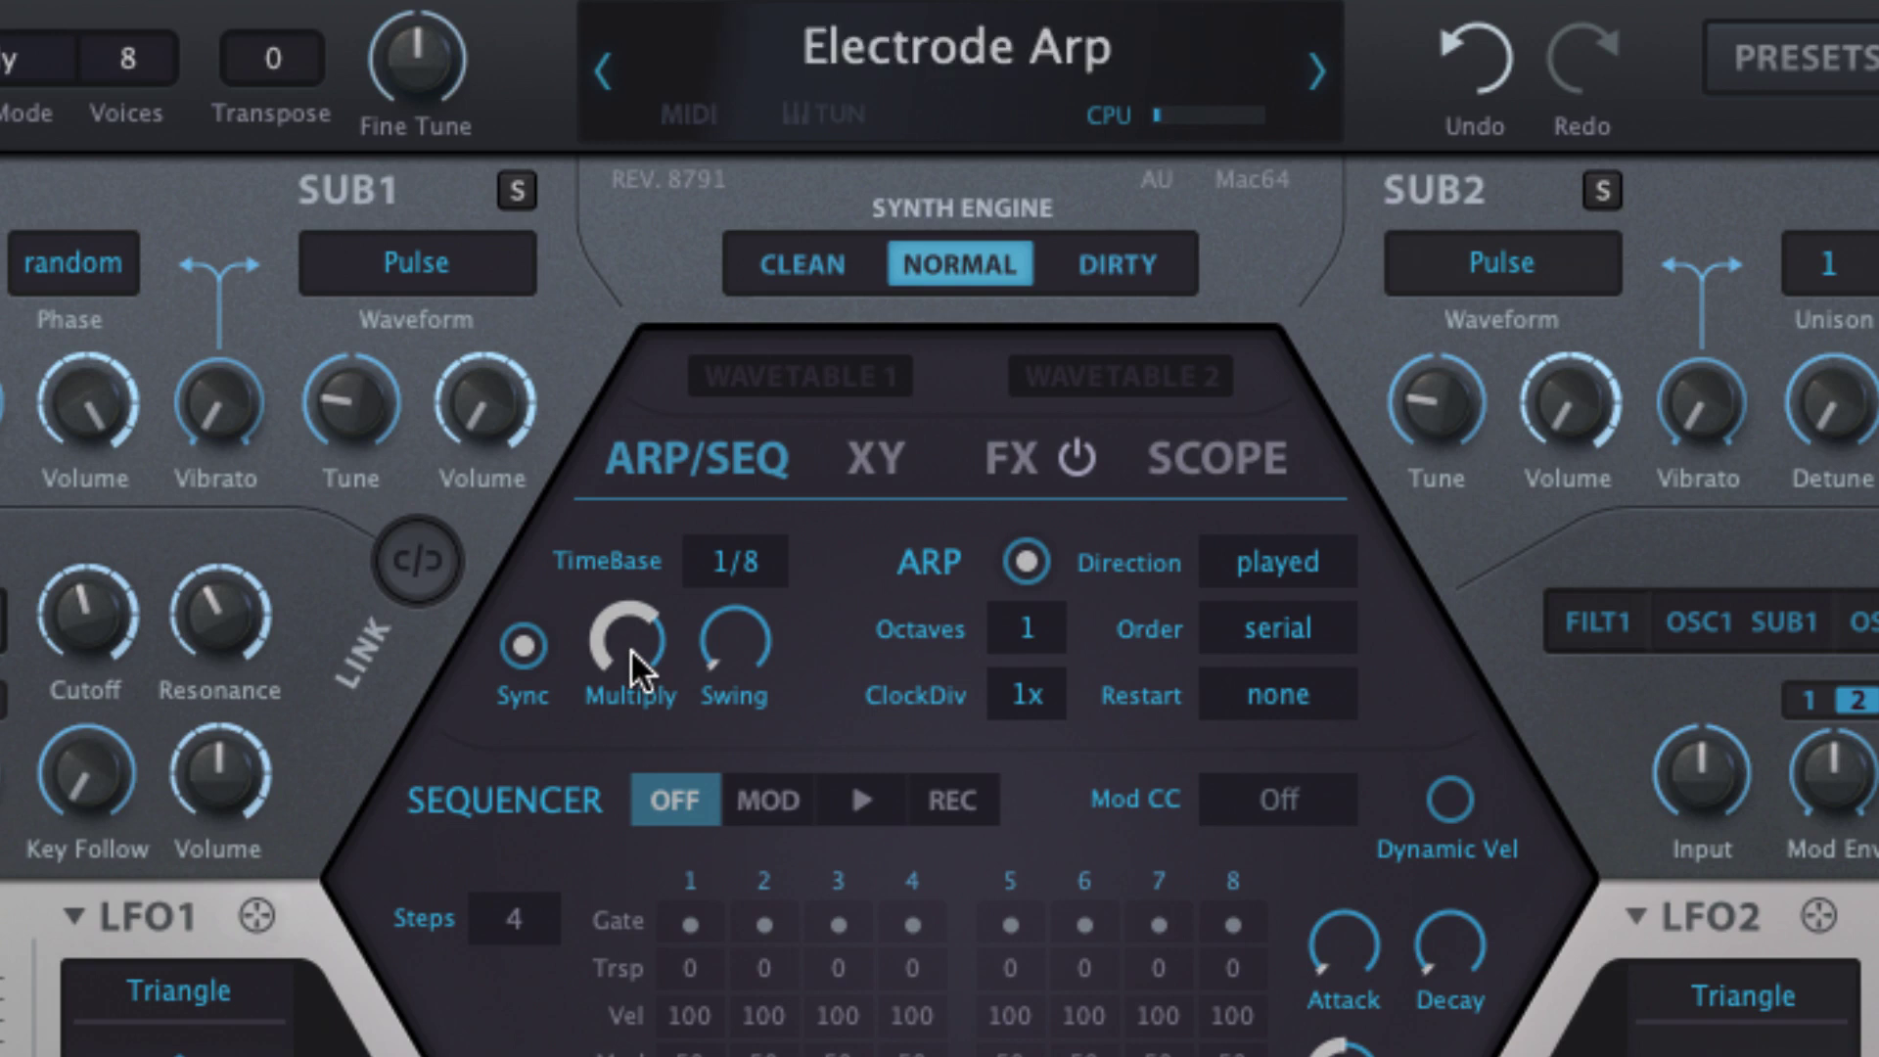
pyautogui.moveTo(630, 648); pyautogui.dragTo(622, 835)
pyautogui.moveTo(625, 640)
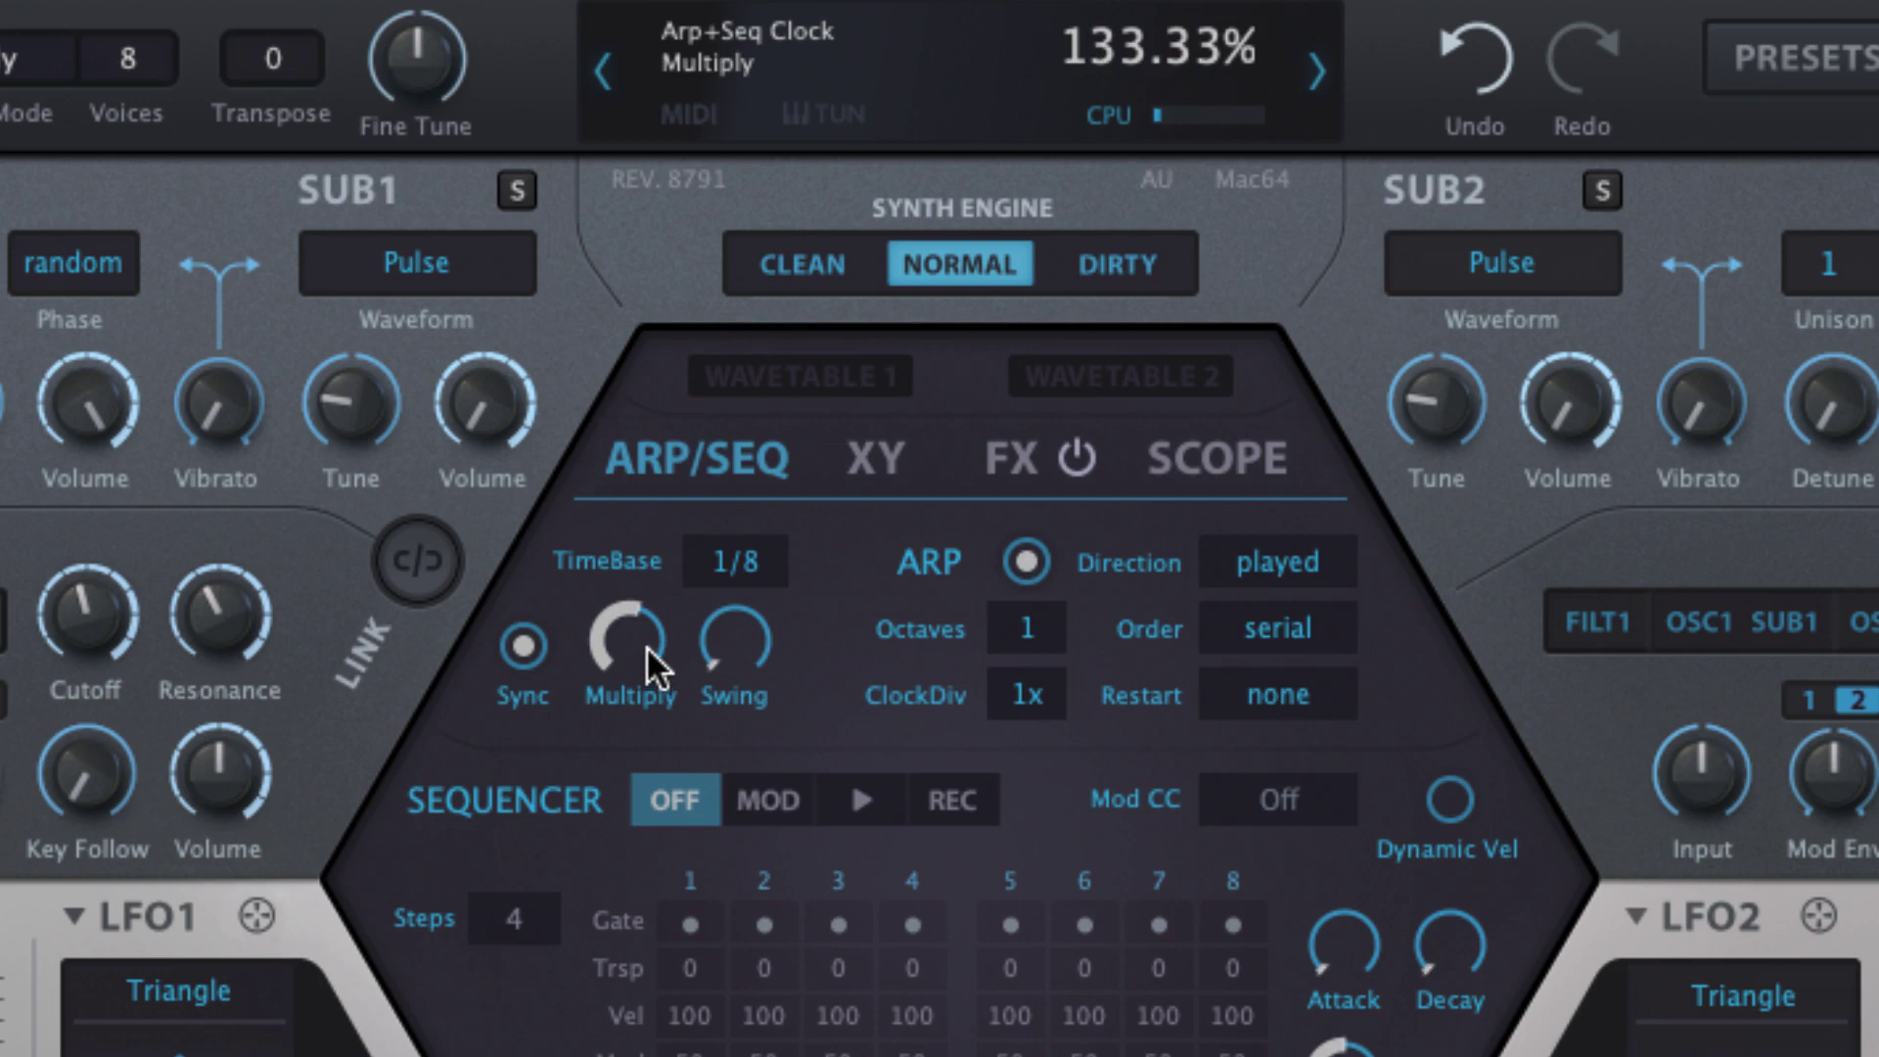
# Reset the clock's Multiply to its default of 100% and set the TimeBase to 1/16
pyautogui.doubleClick(646, 643)
pyautogui.click(741, 556)
pyautogui.click(800, 529)
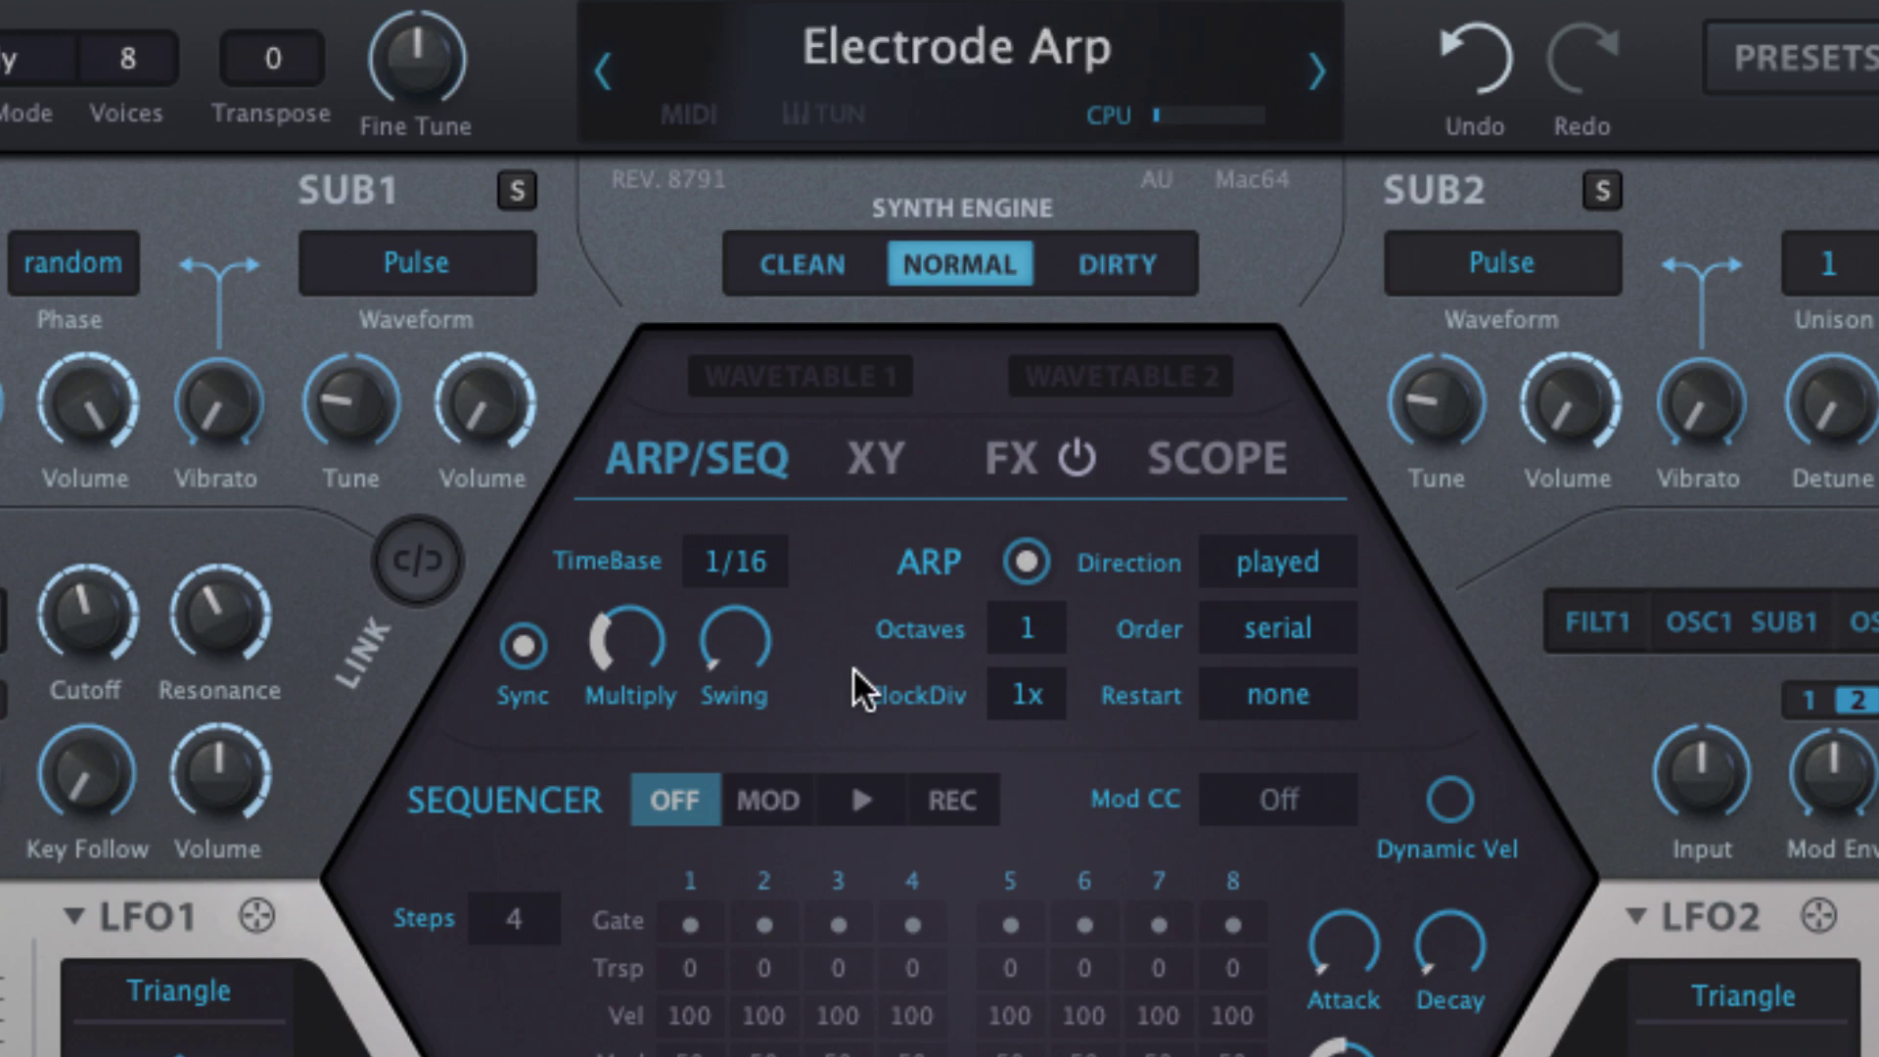
# Try increasing amounts of Swing on the arpeggiator clock and reset it to its default of 0.00
pyautogui.moveTo(738, 648)
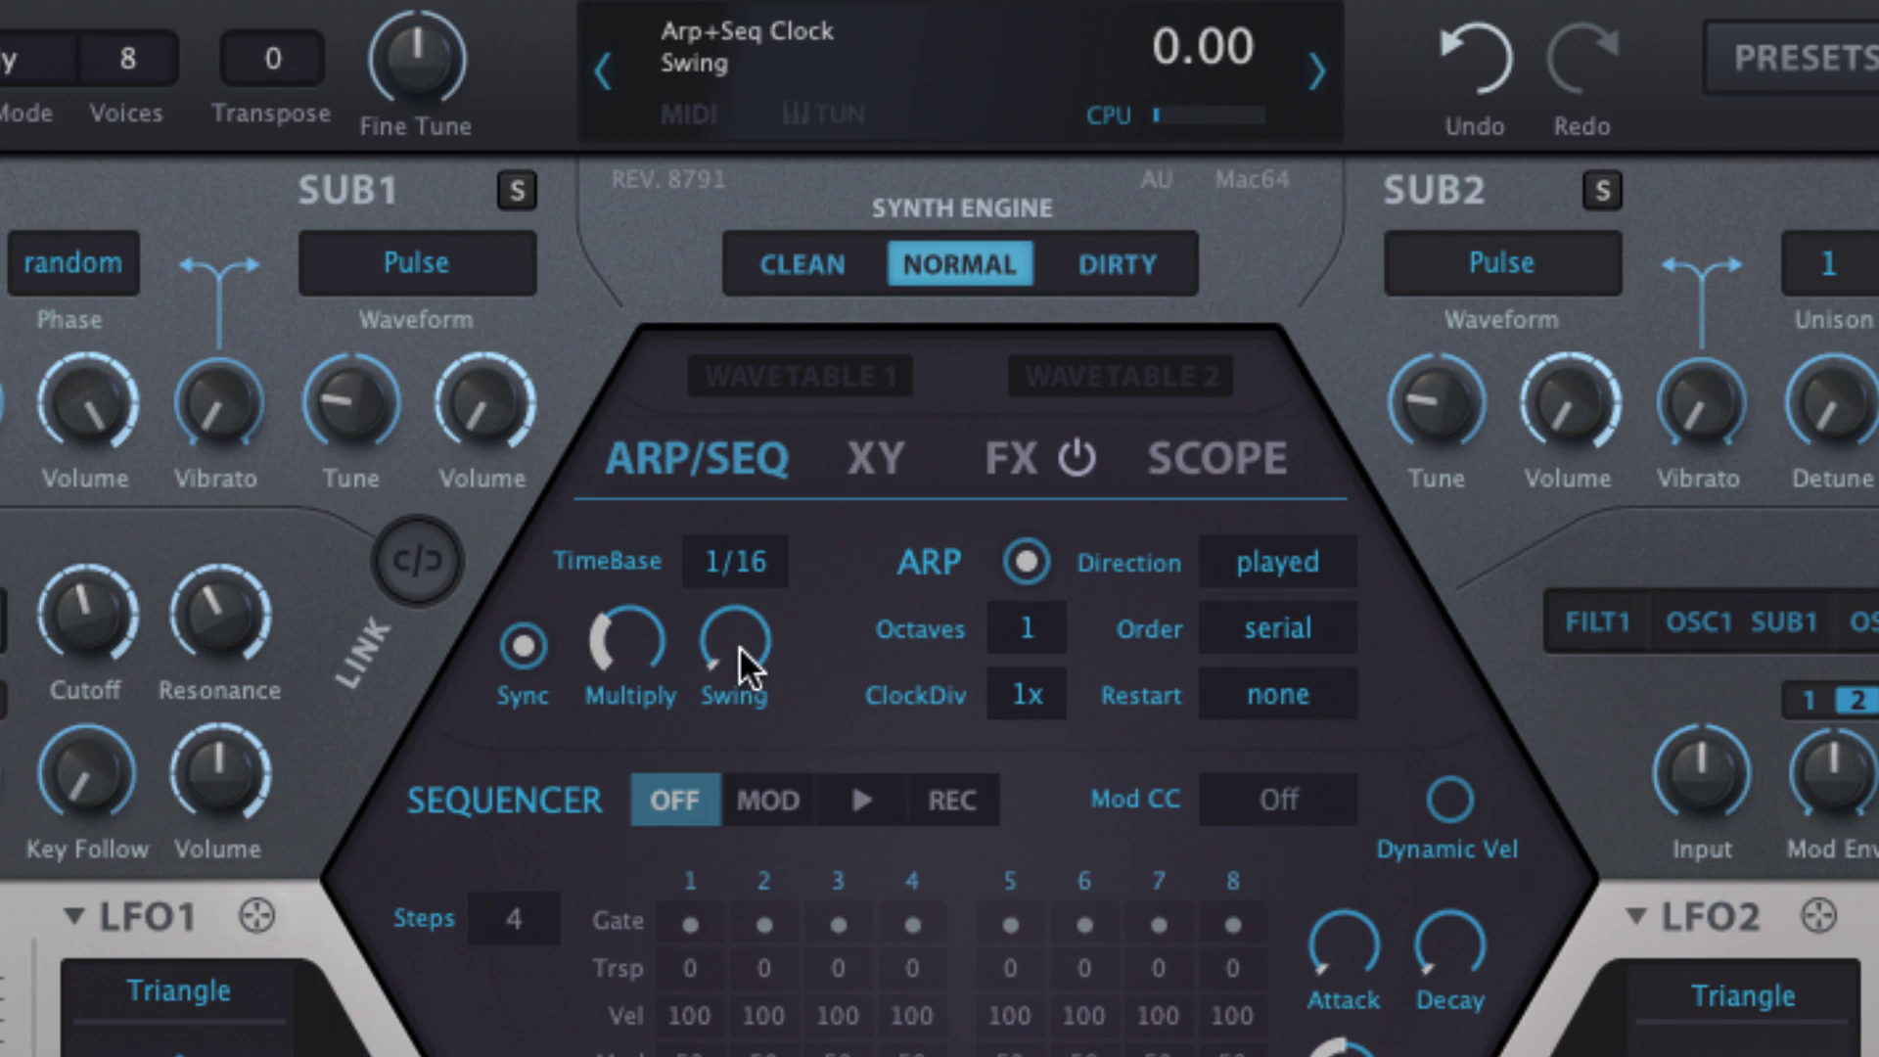
pyautogui.moveTo(738, 642); pyautogui.dragTo(795, 383)
pyautogui.scroll(1, 724, 640)
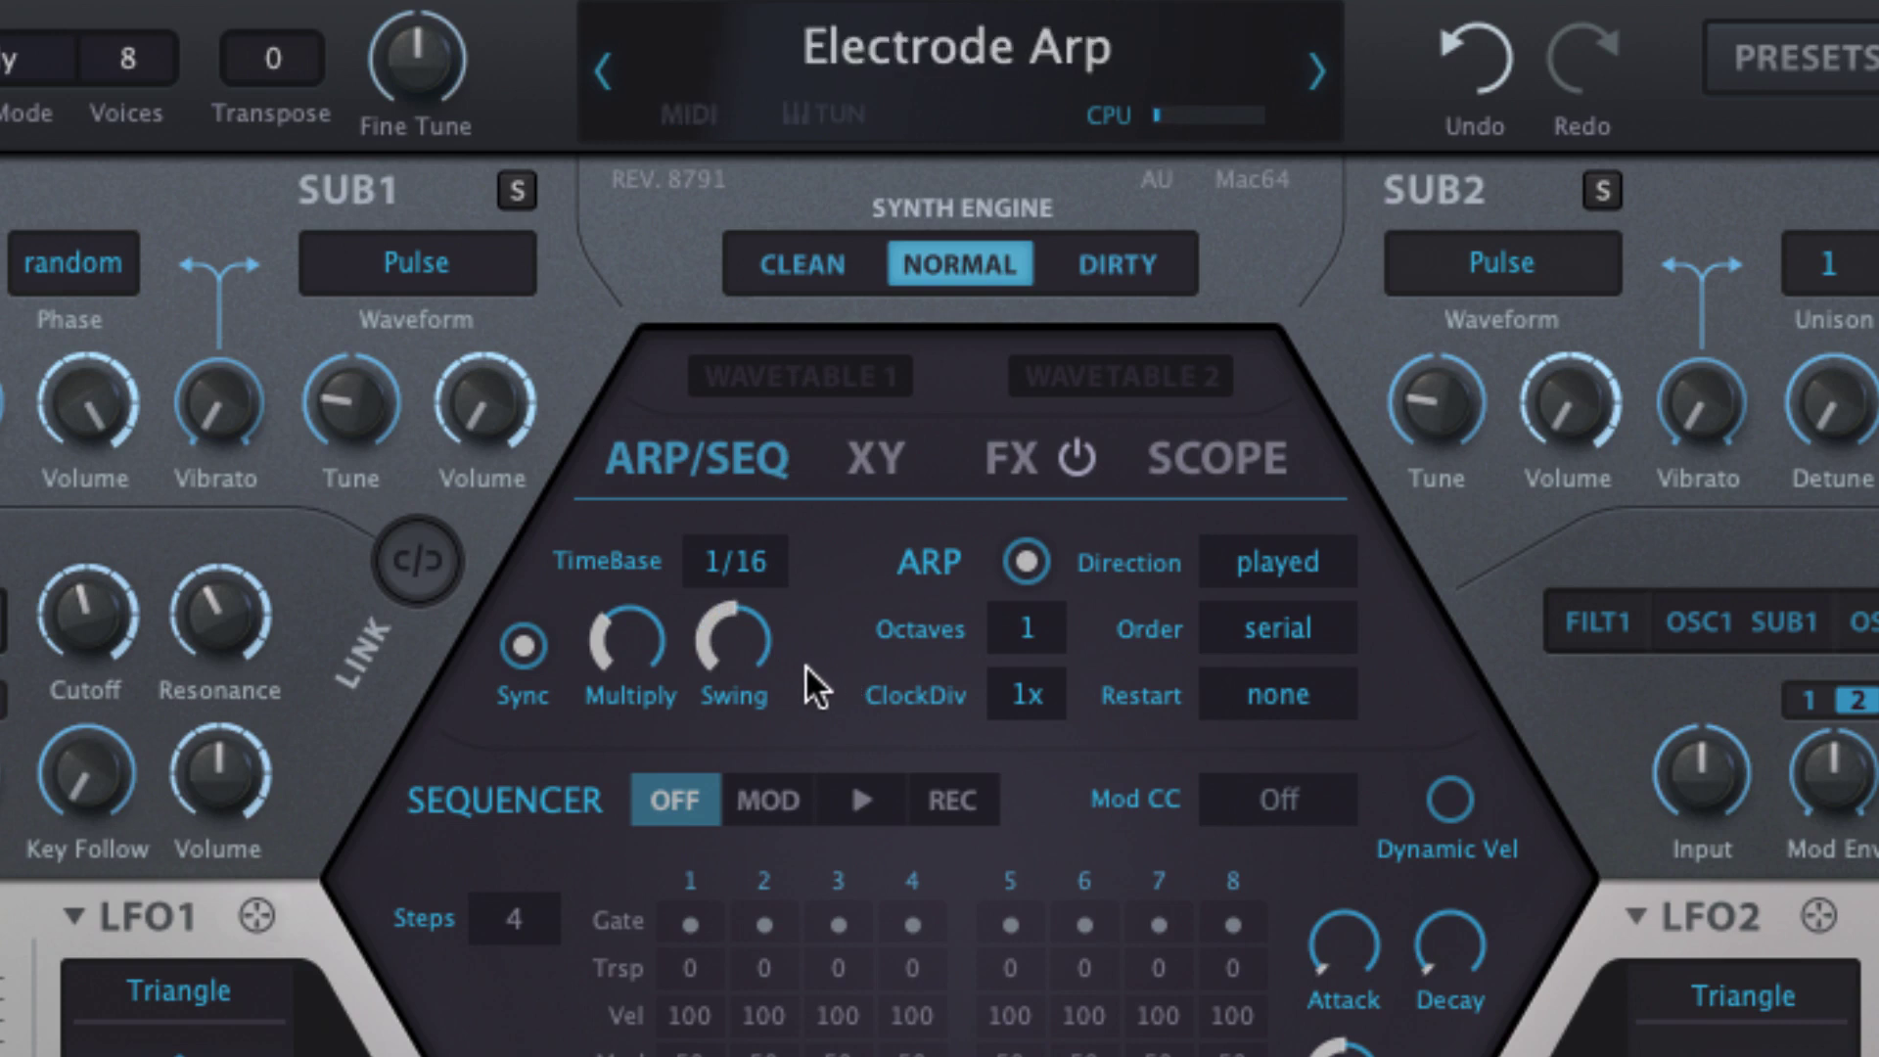
pyautogui.moveTo(747, 648)
pyautogui.moveTo(747, 646); pyautogui.dragTo(787, 333)
pyautogui.doubleClick(738, 648)
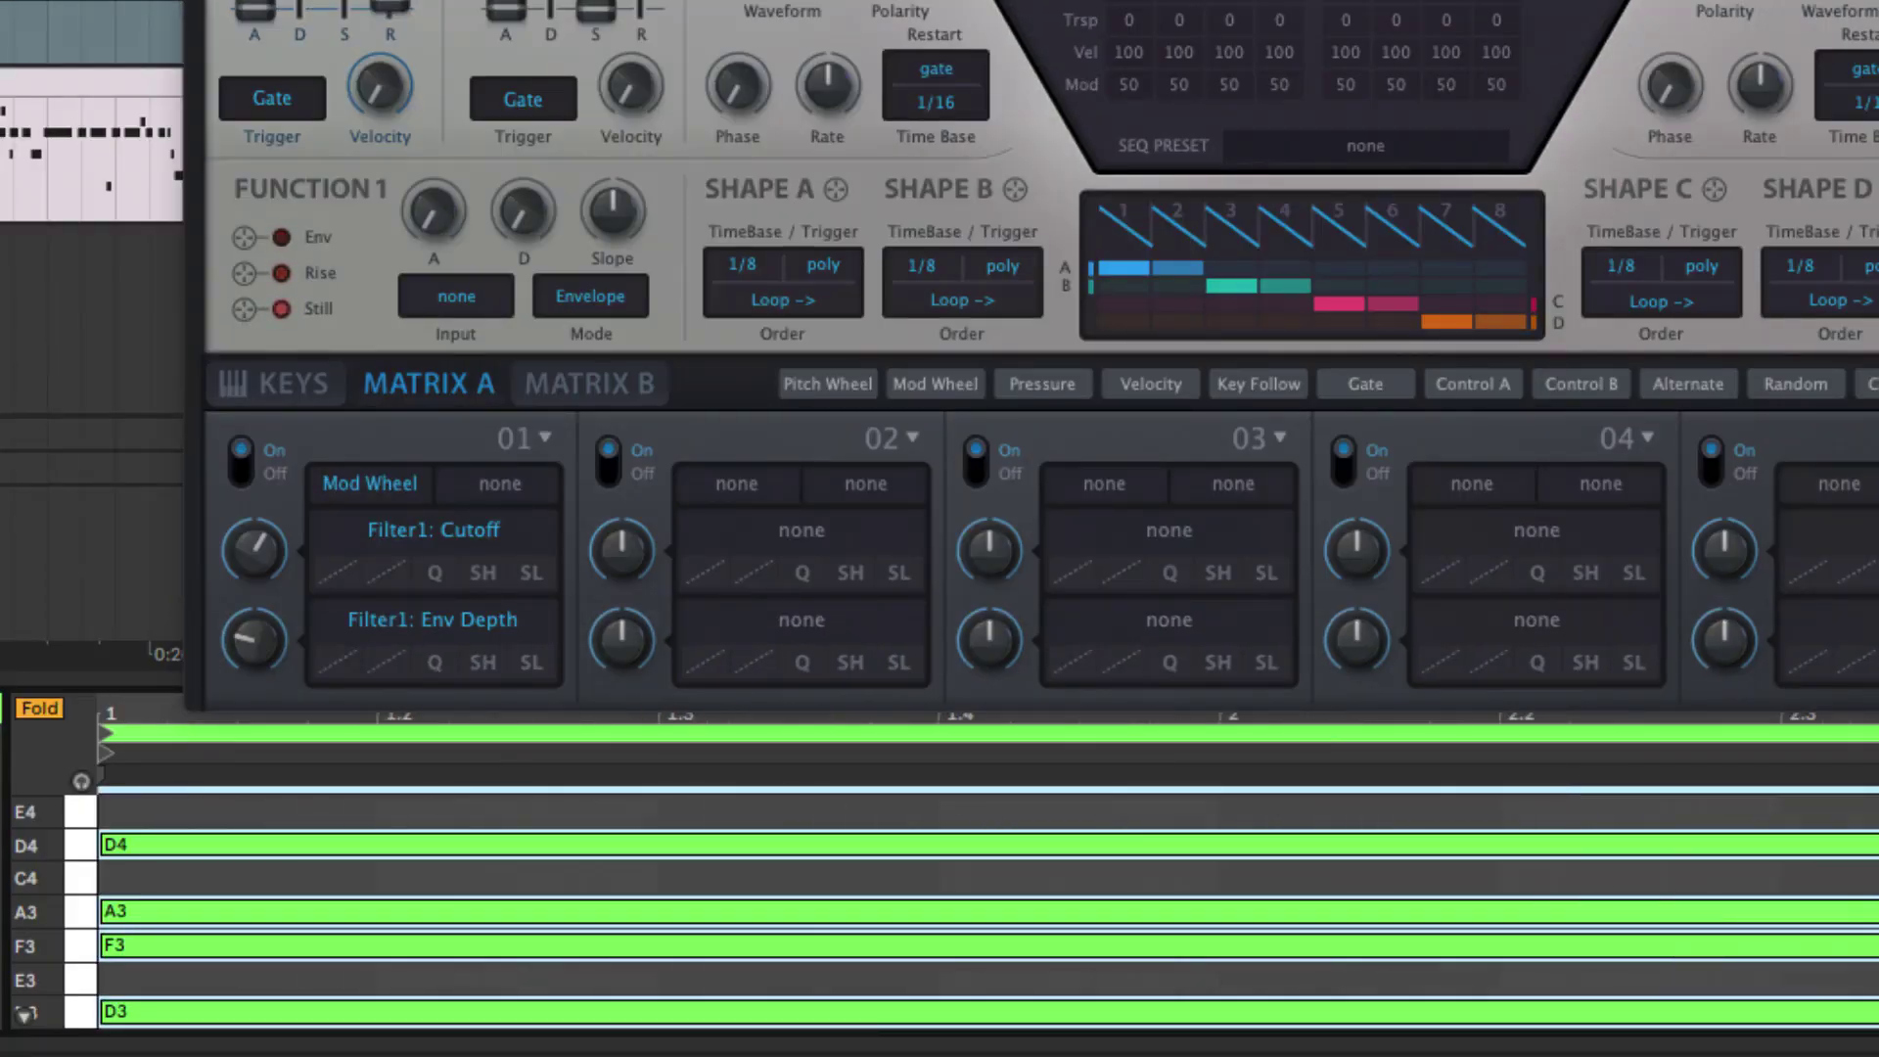
# Switch the arpeggiator clock's Sync off and back on to compare the playback
pyautogui.moveTo(139, 842); pyautogui.dragTo(891, 188)
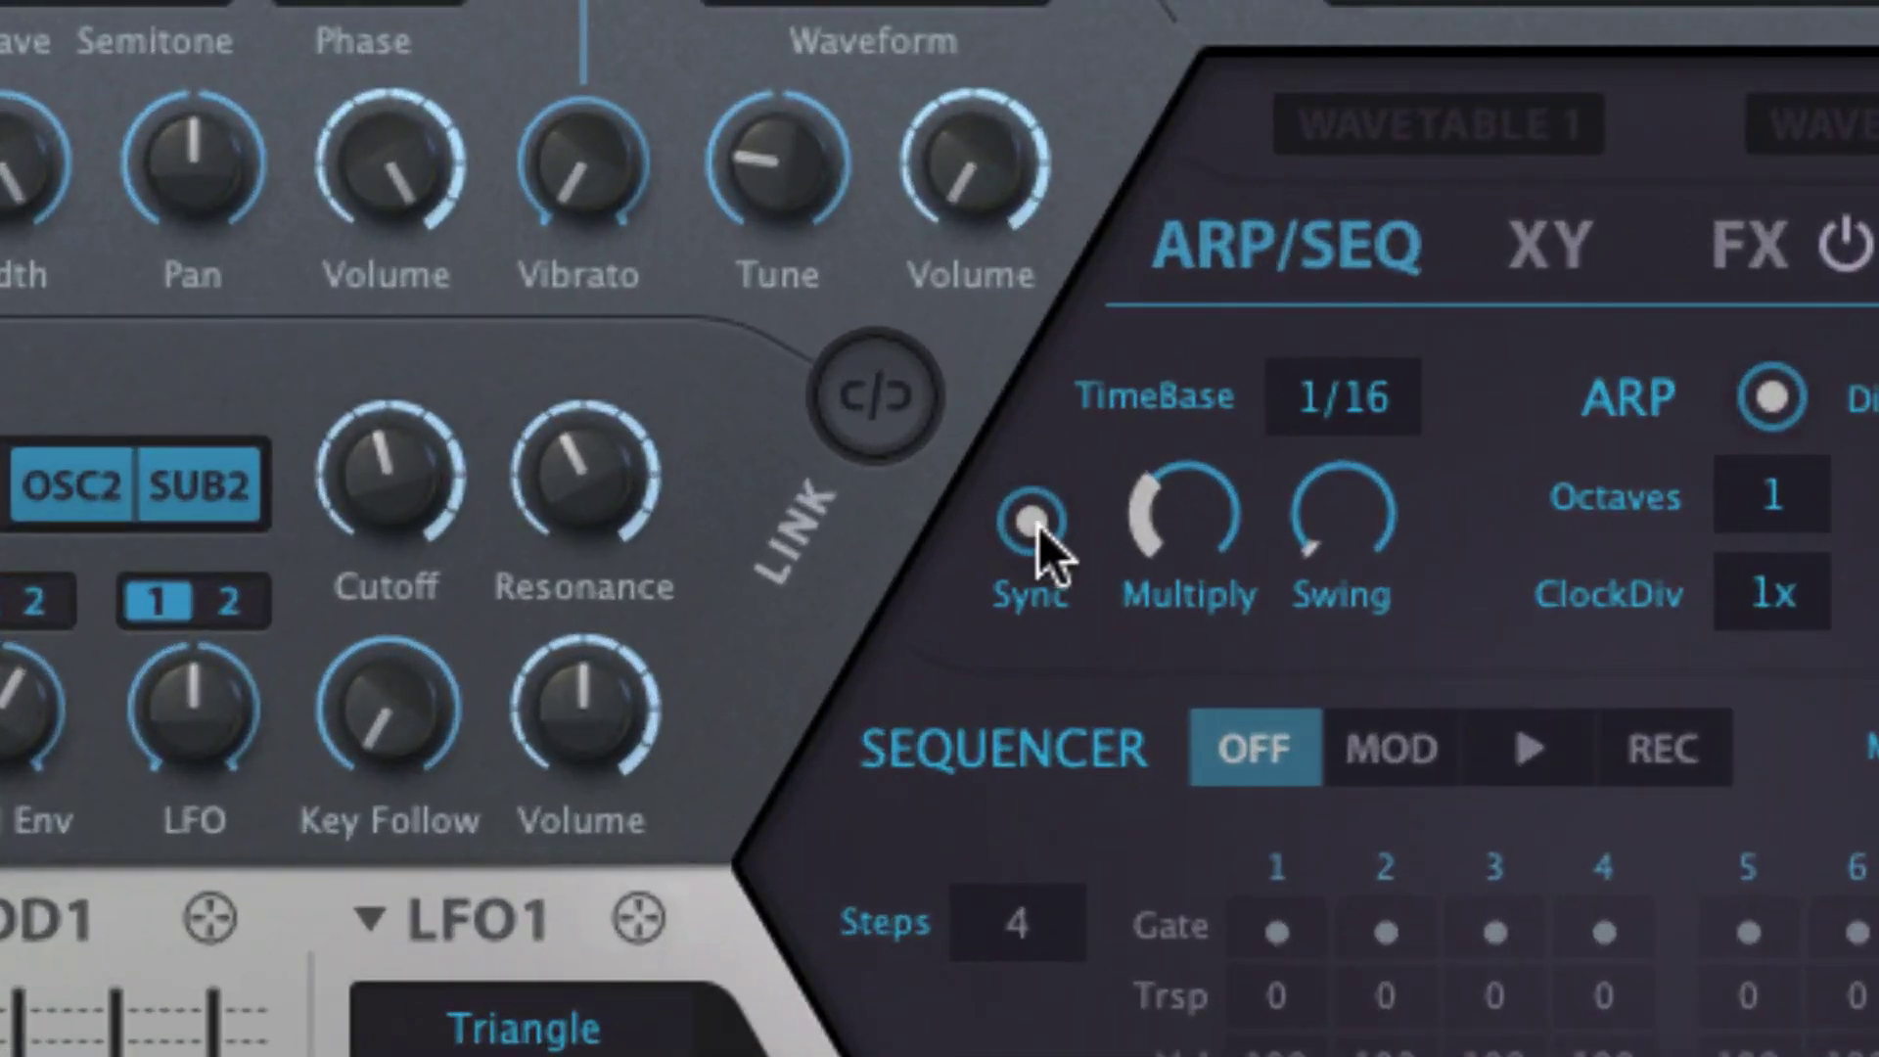
pyautogui.click(1036, 524)
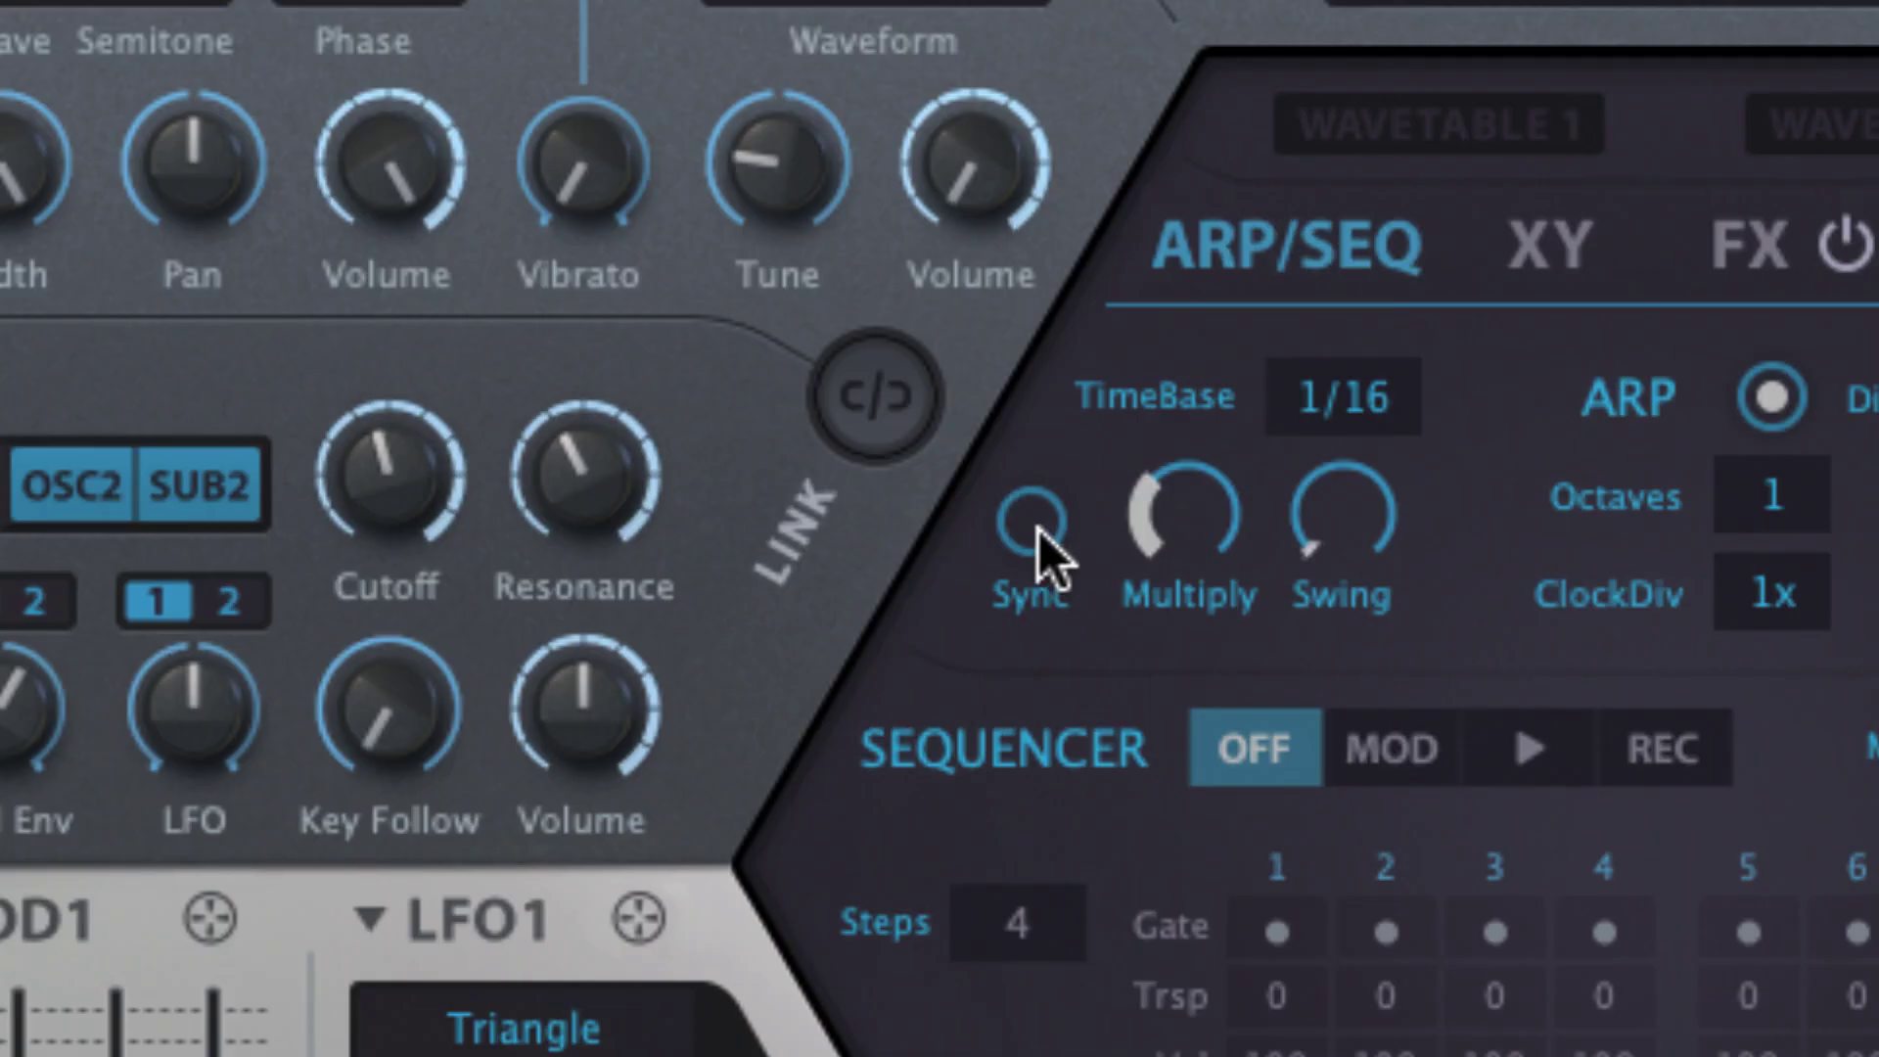
pyautogui.click(1032, 522)
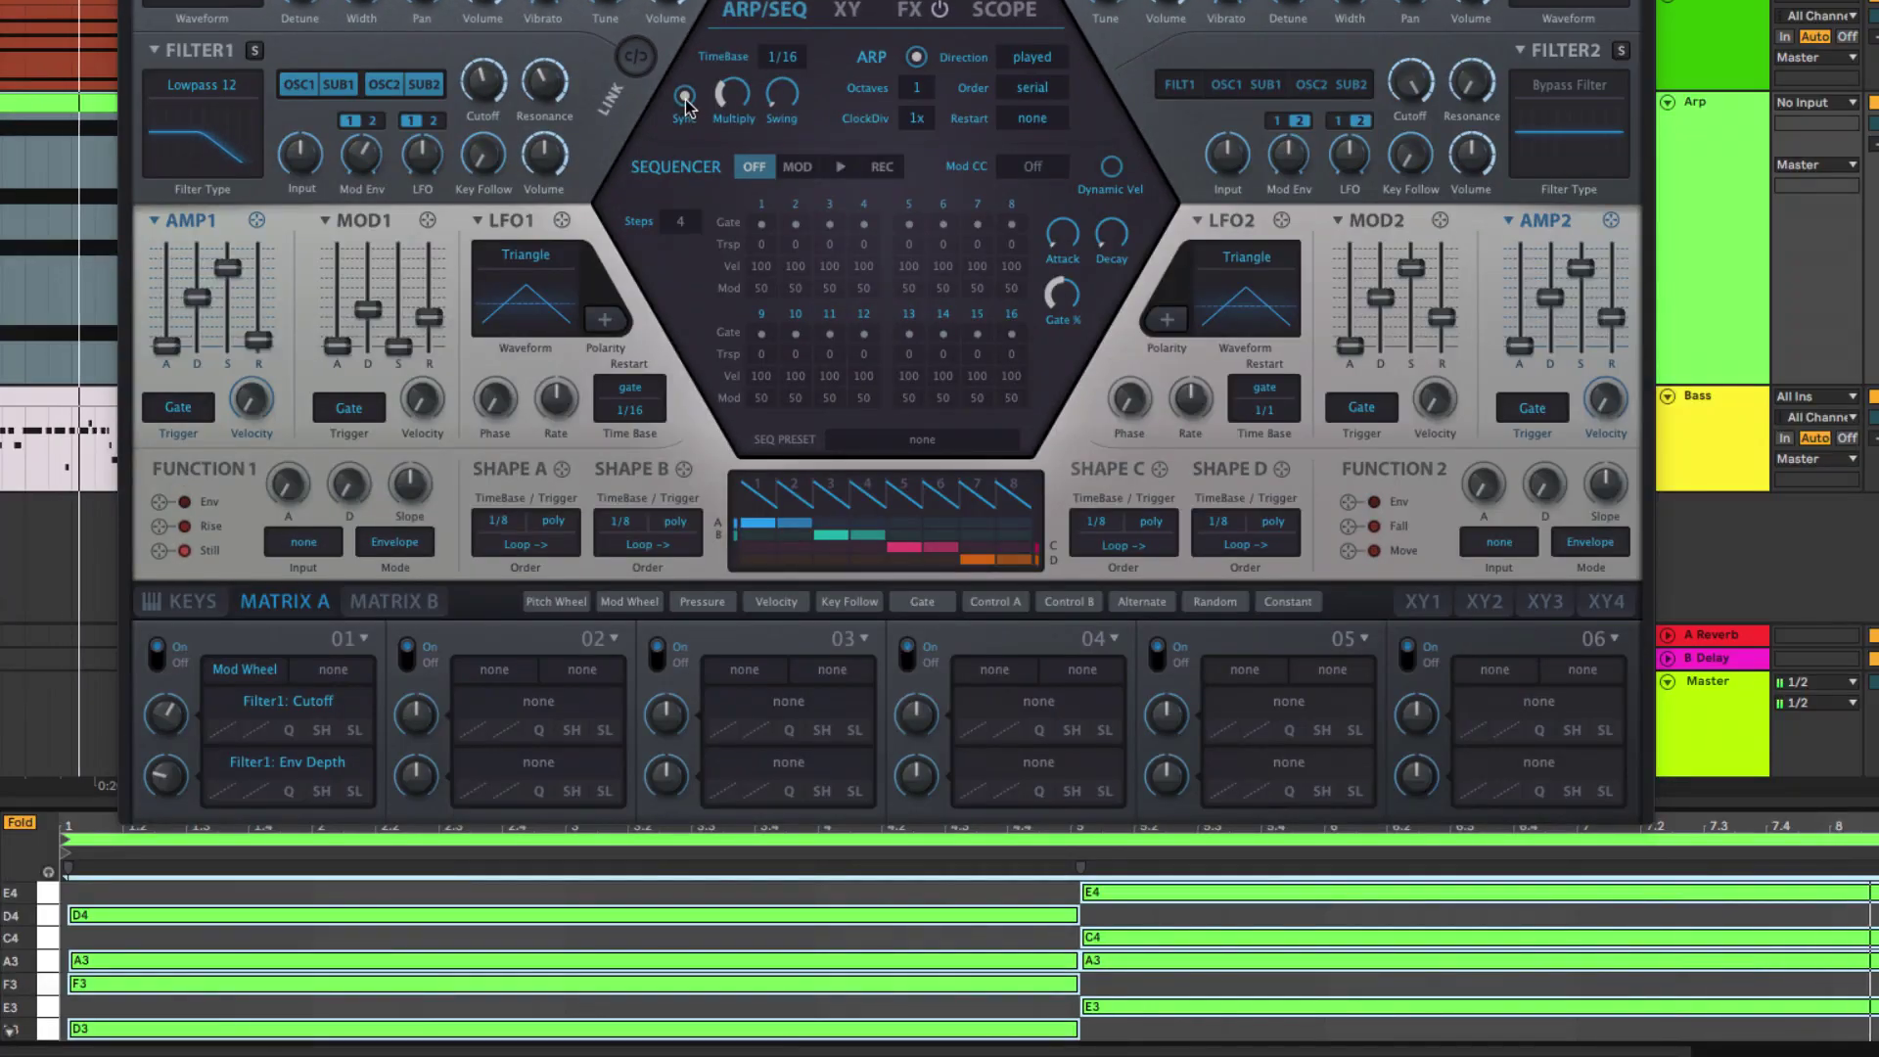
pyautogui.click(684, 95)
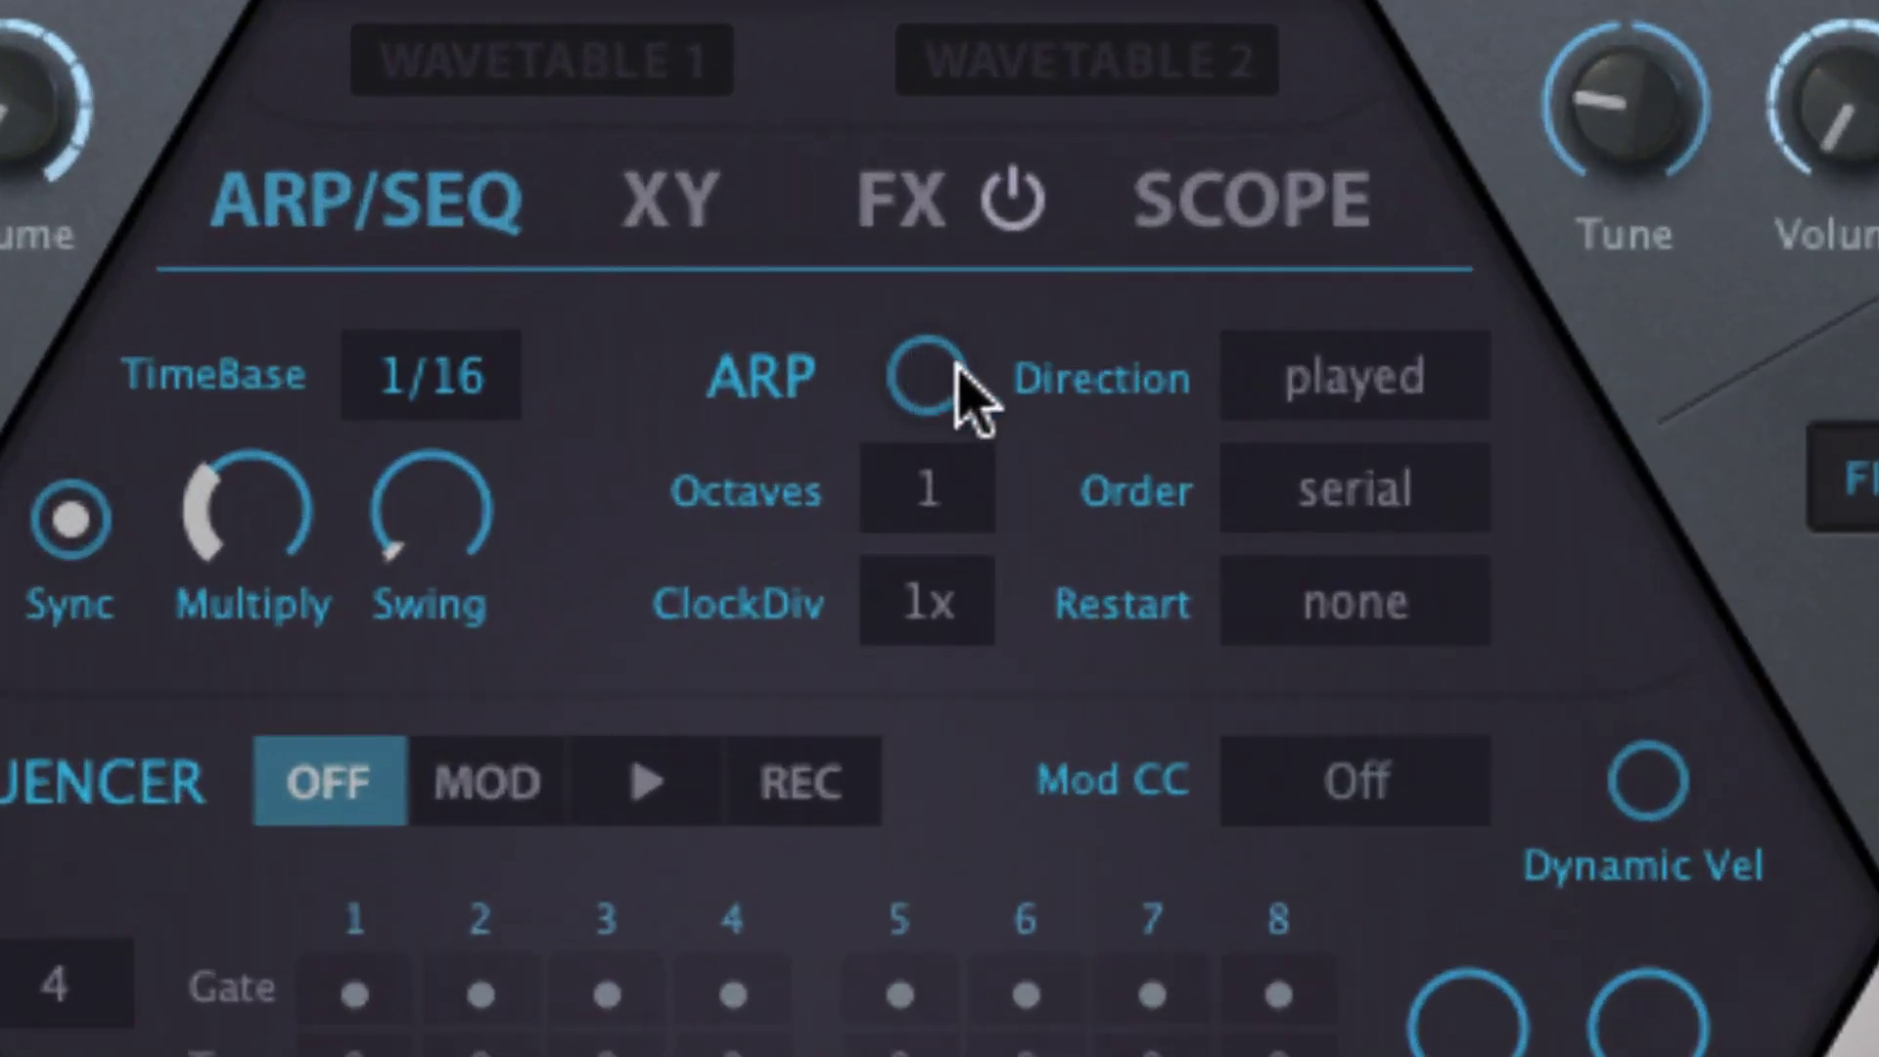
# Turn the arpeggiator on and set its Direction to up
pyautogui.click(937, 387)
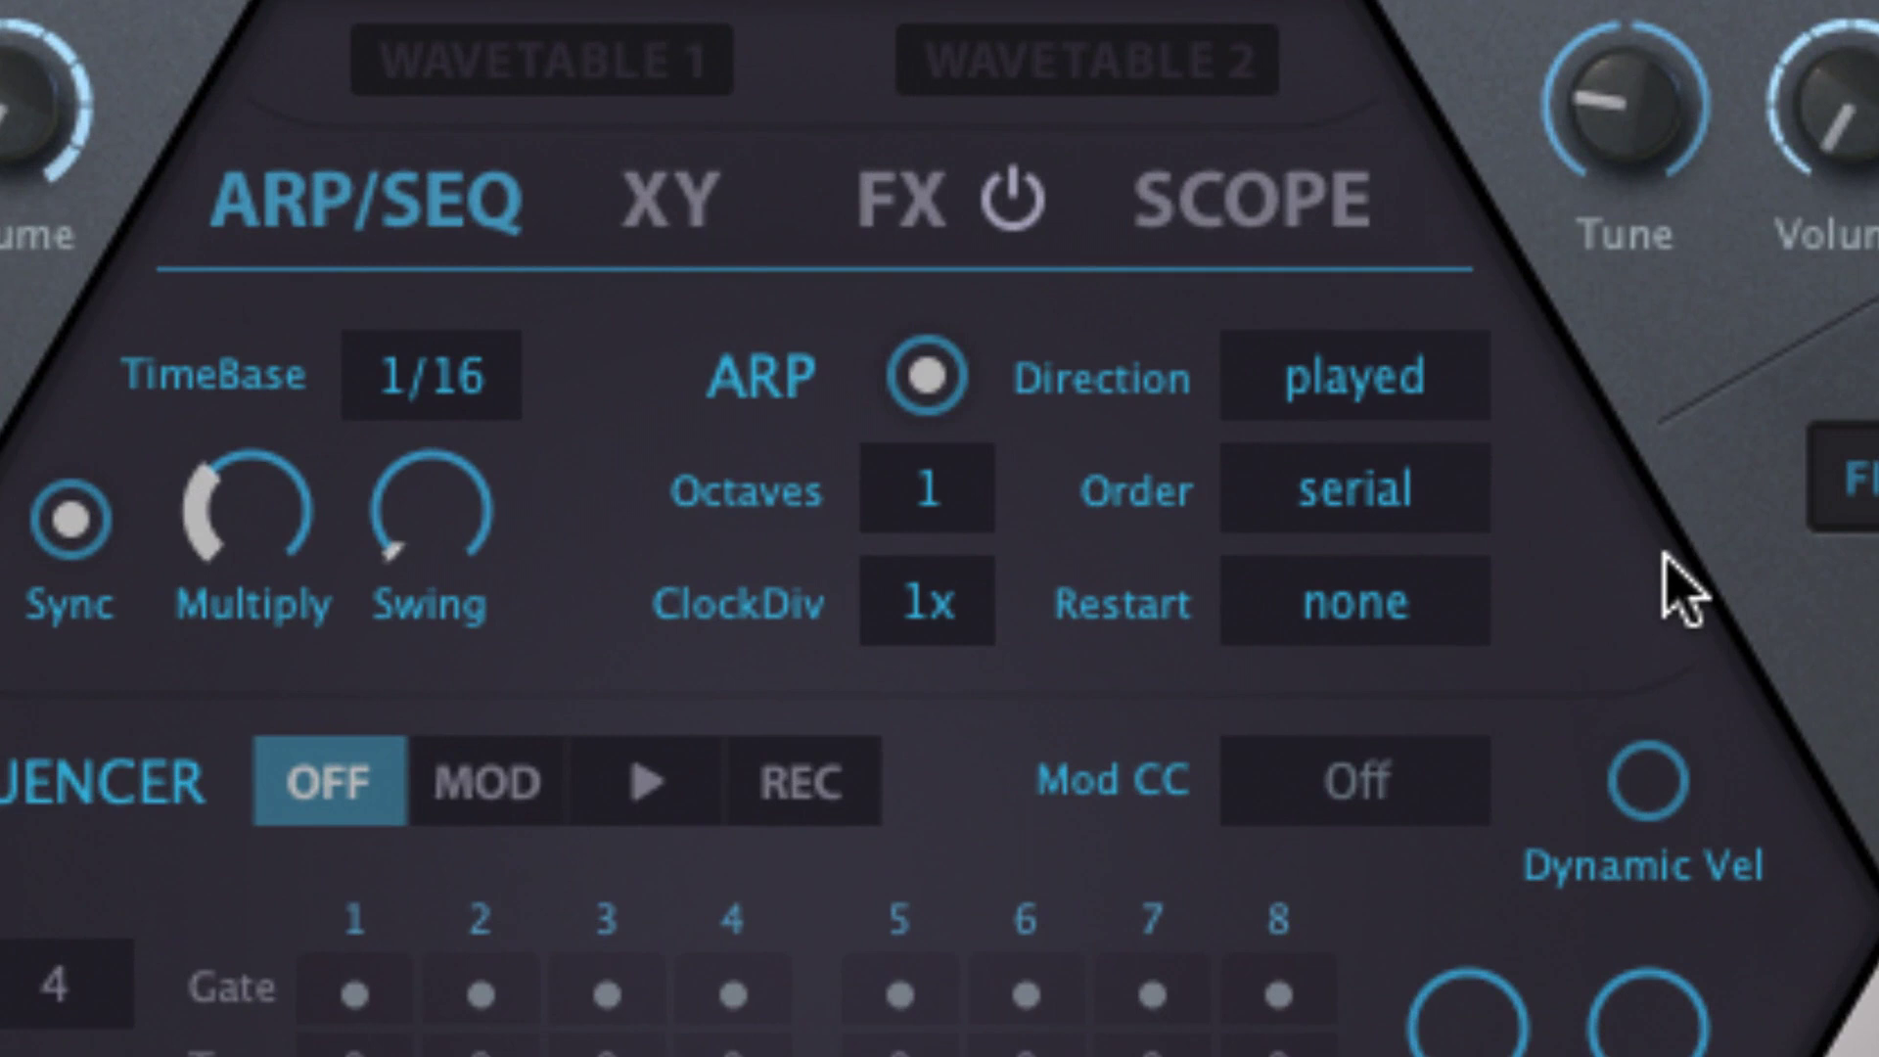
pyautogui.click(1414, 364)
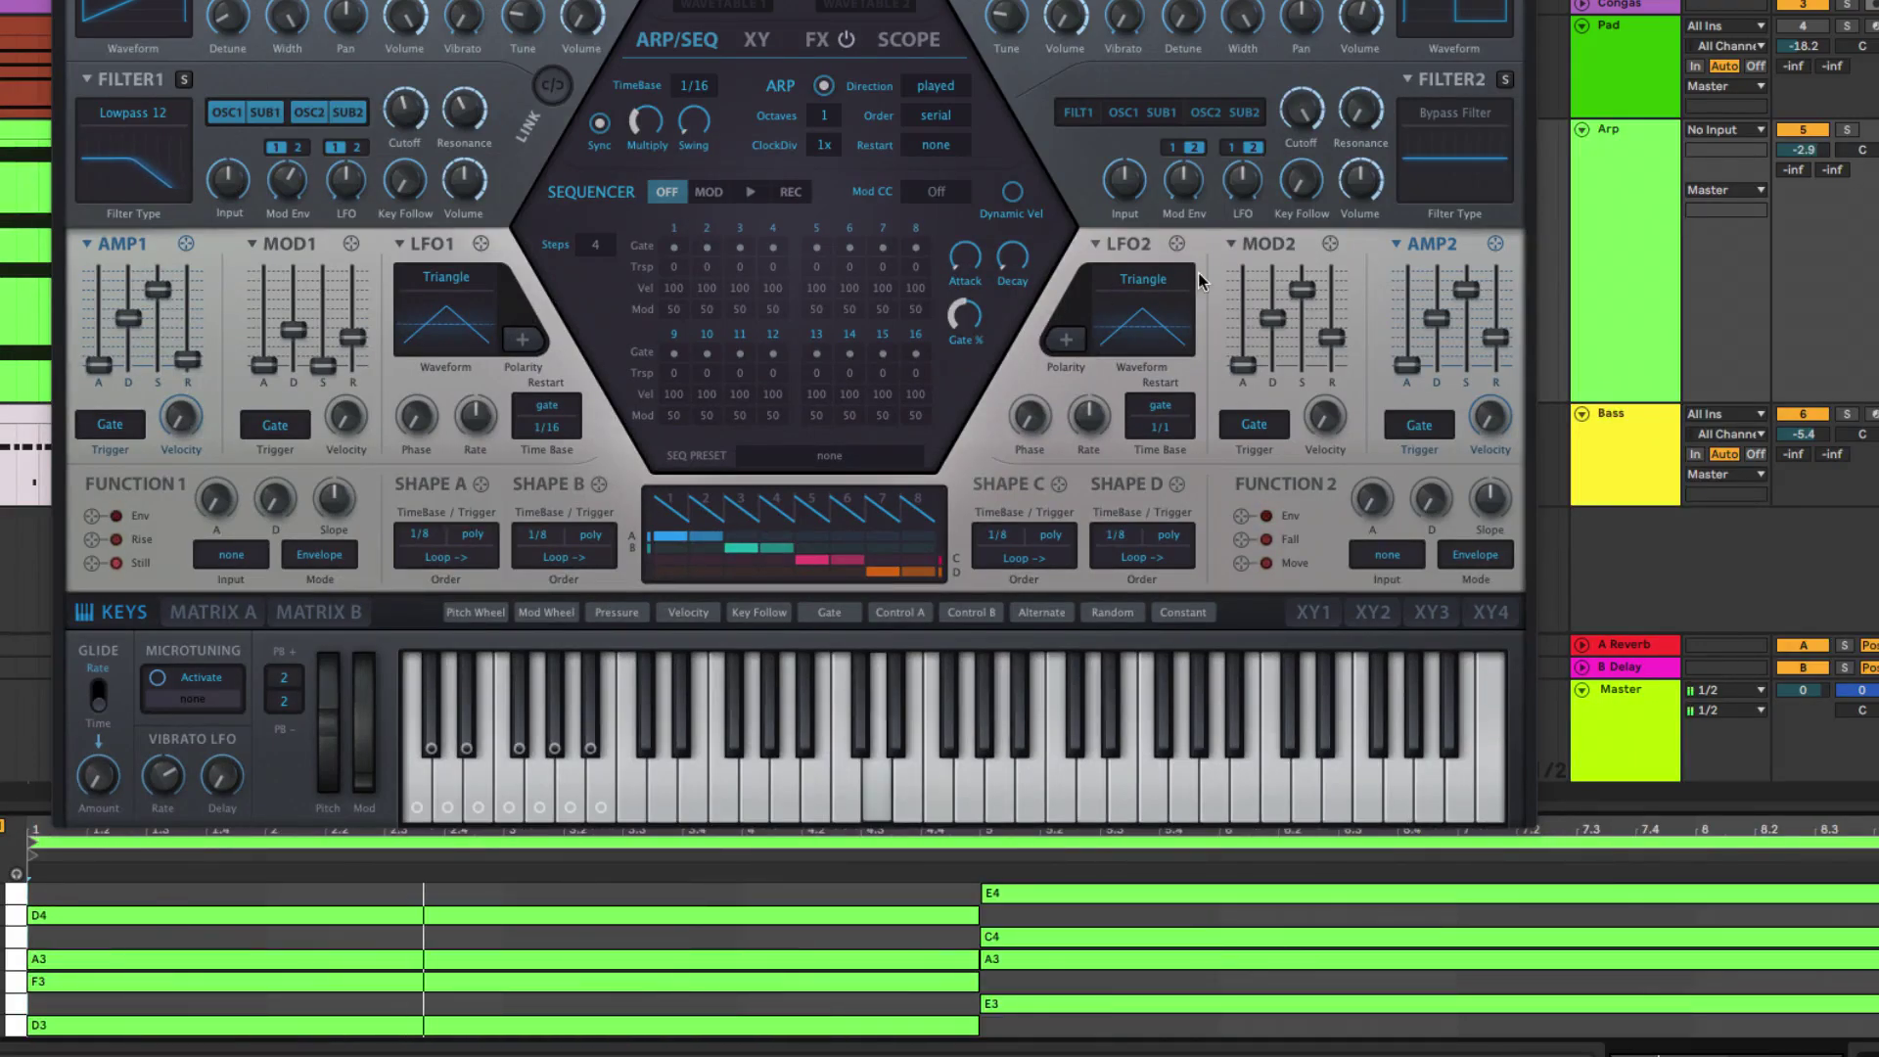
pyautogui.click(945, 90)
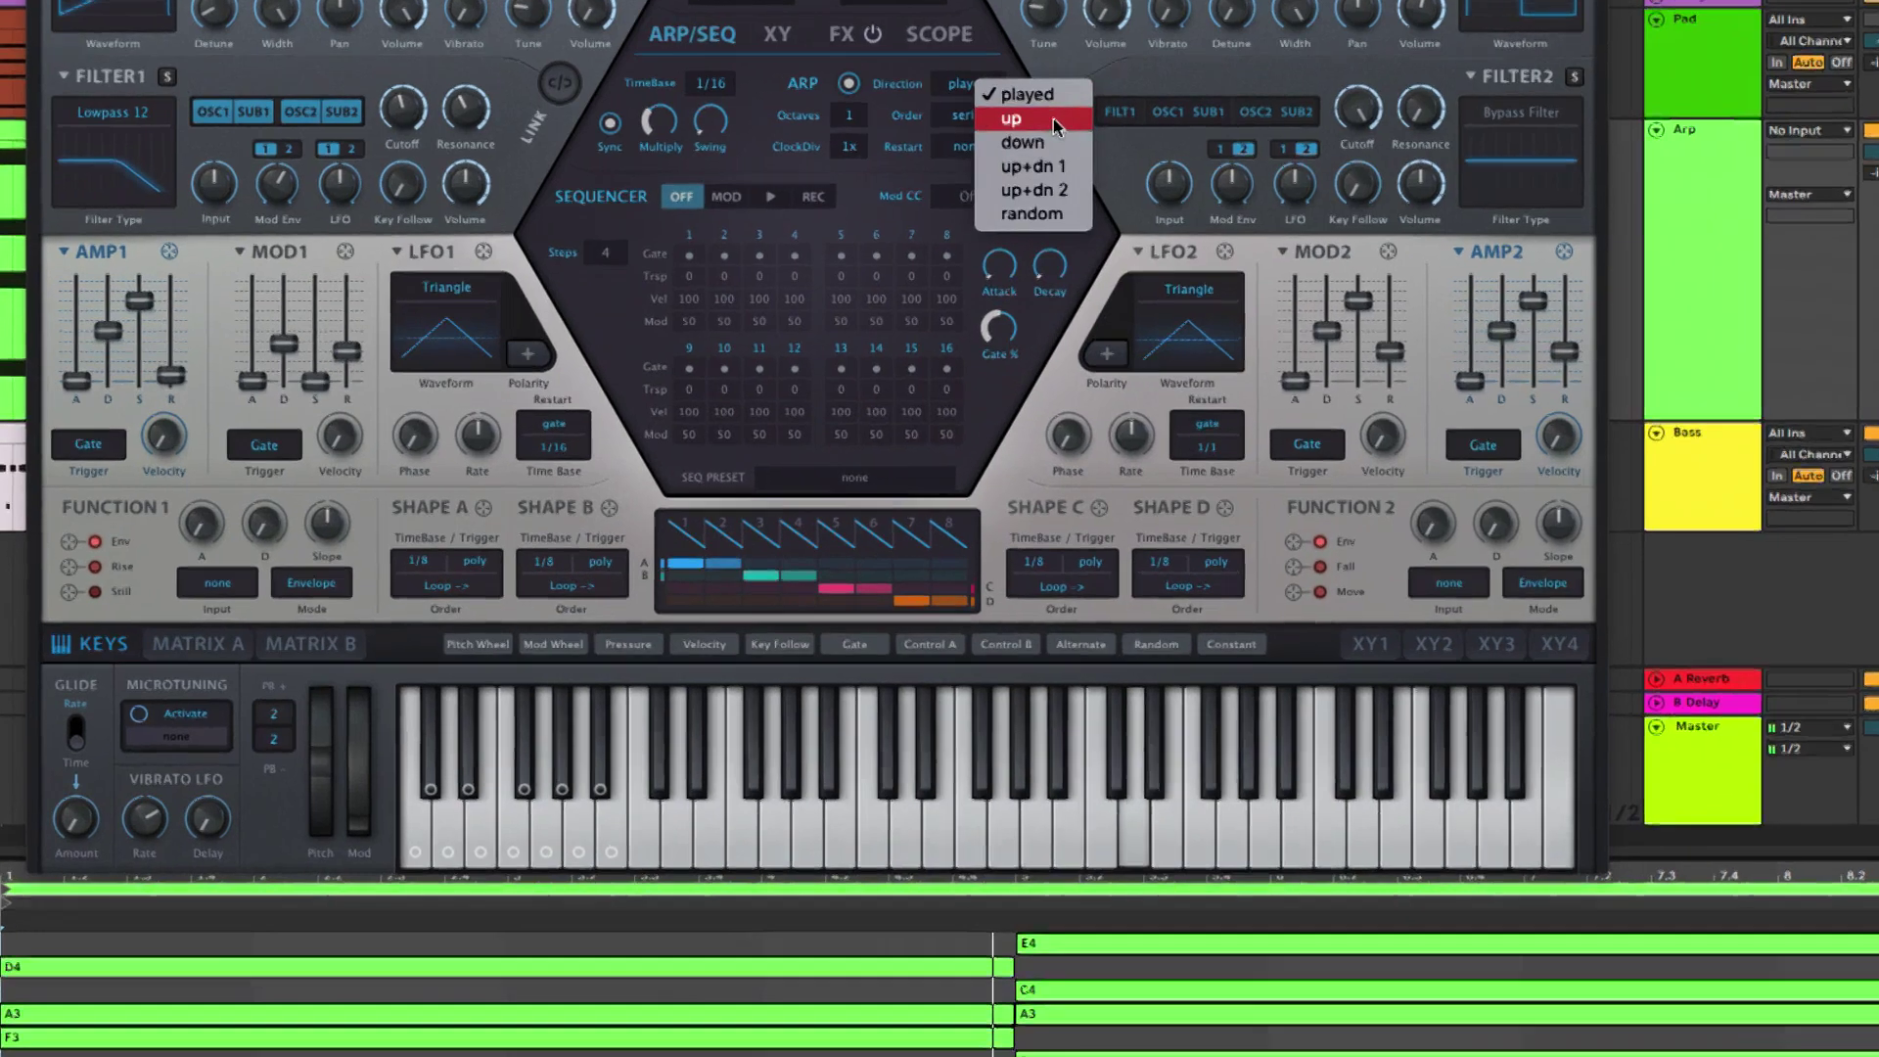
pyautogui.click(1054, 121)
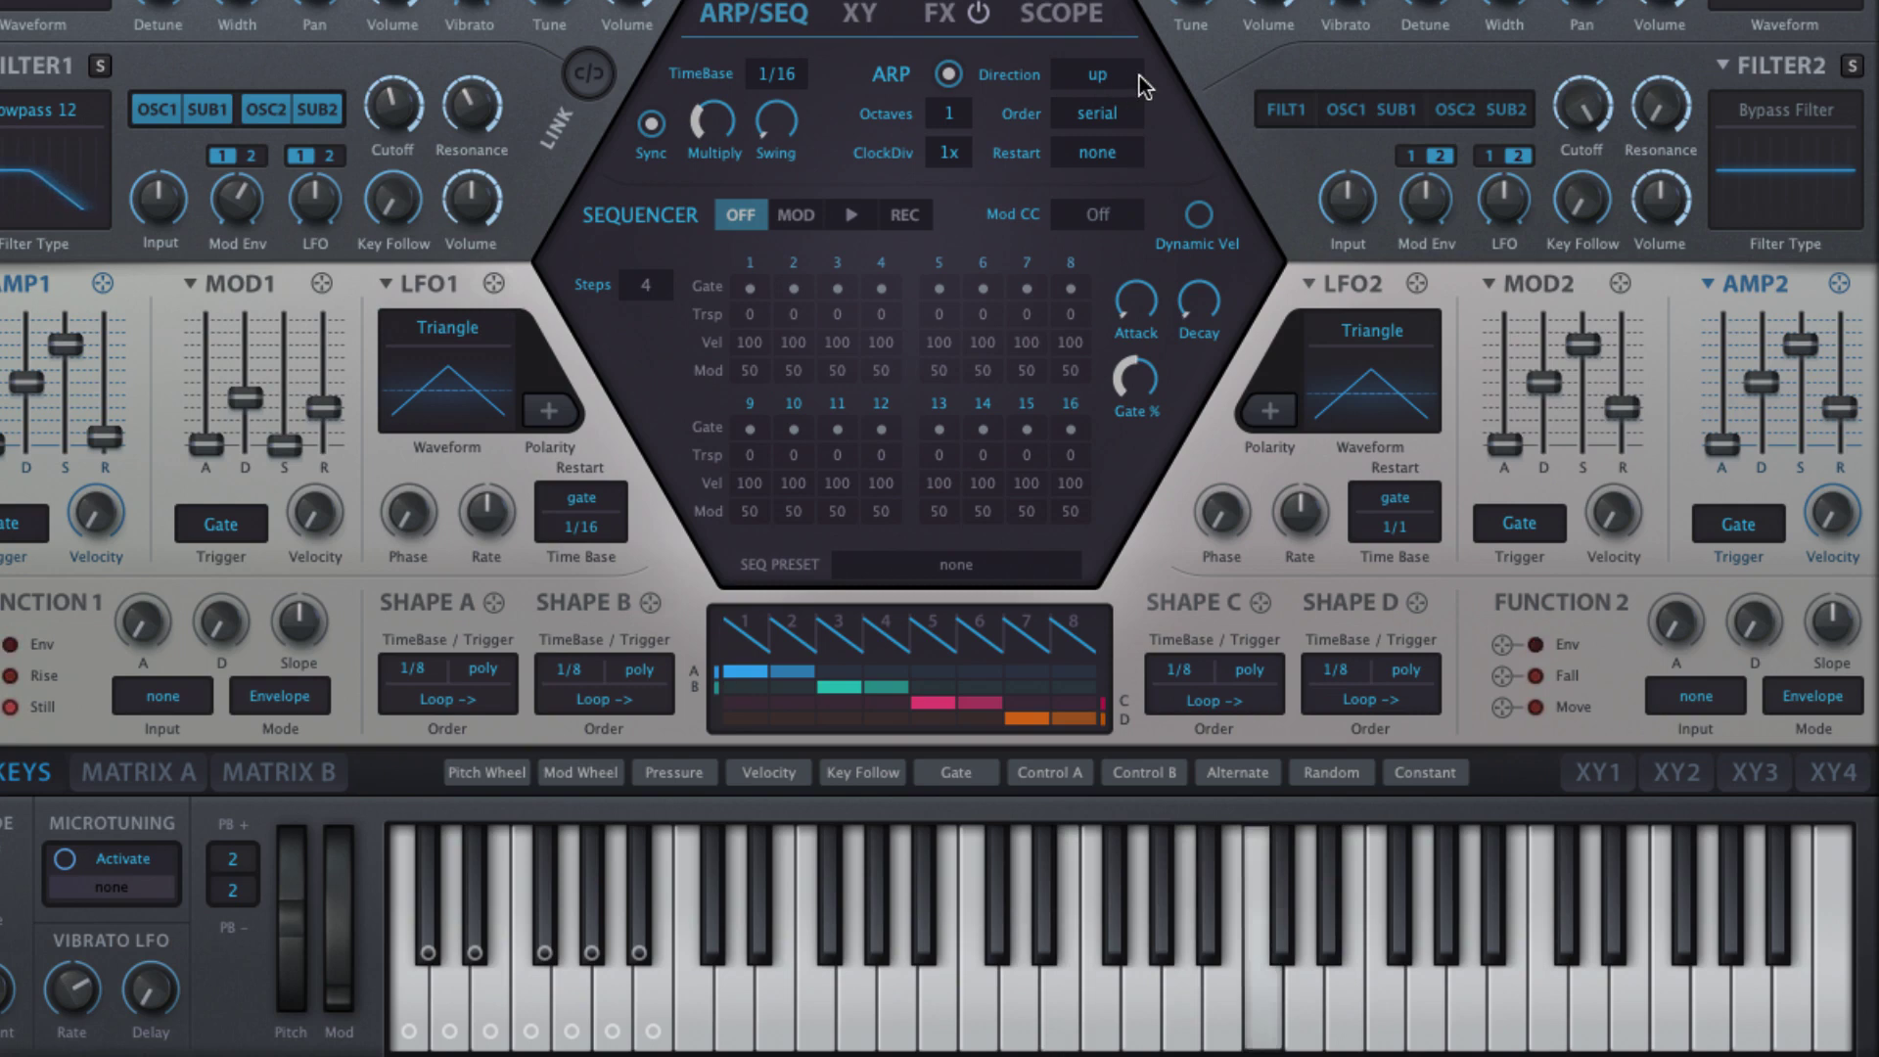
# Try the arpeggiator's Direction at down, up+dn 1, up+dn 2 and random
pyautogui.click(1107, 78)
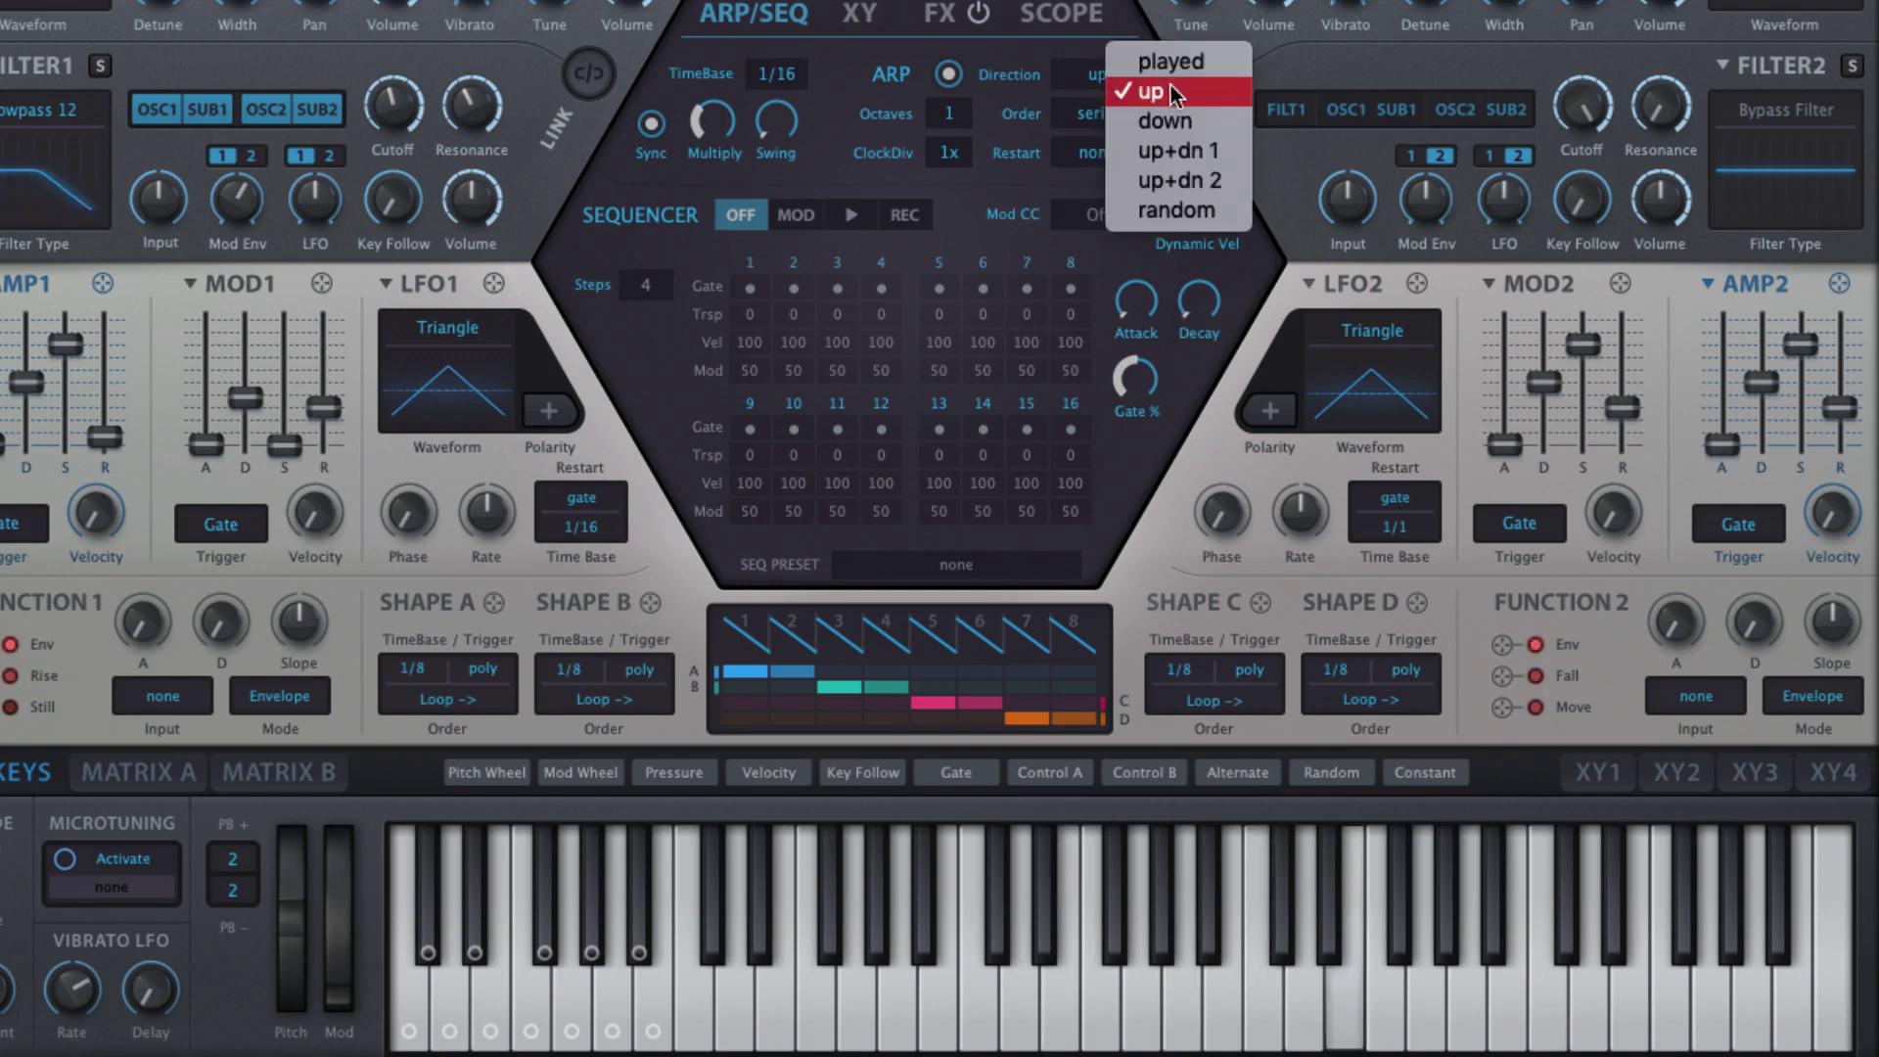
pyautogui.click(1212, 119)
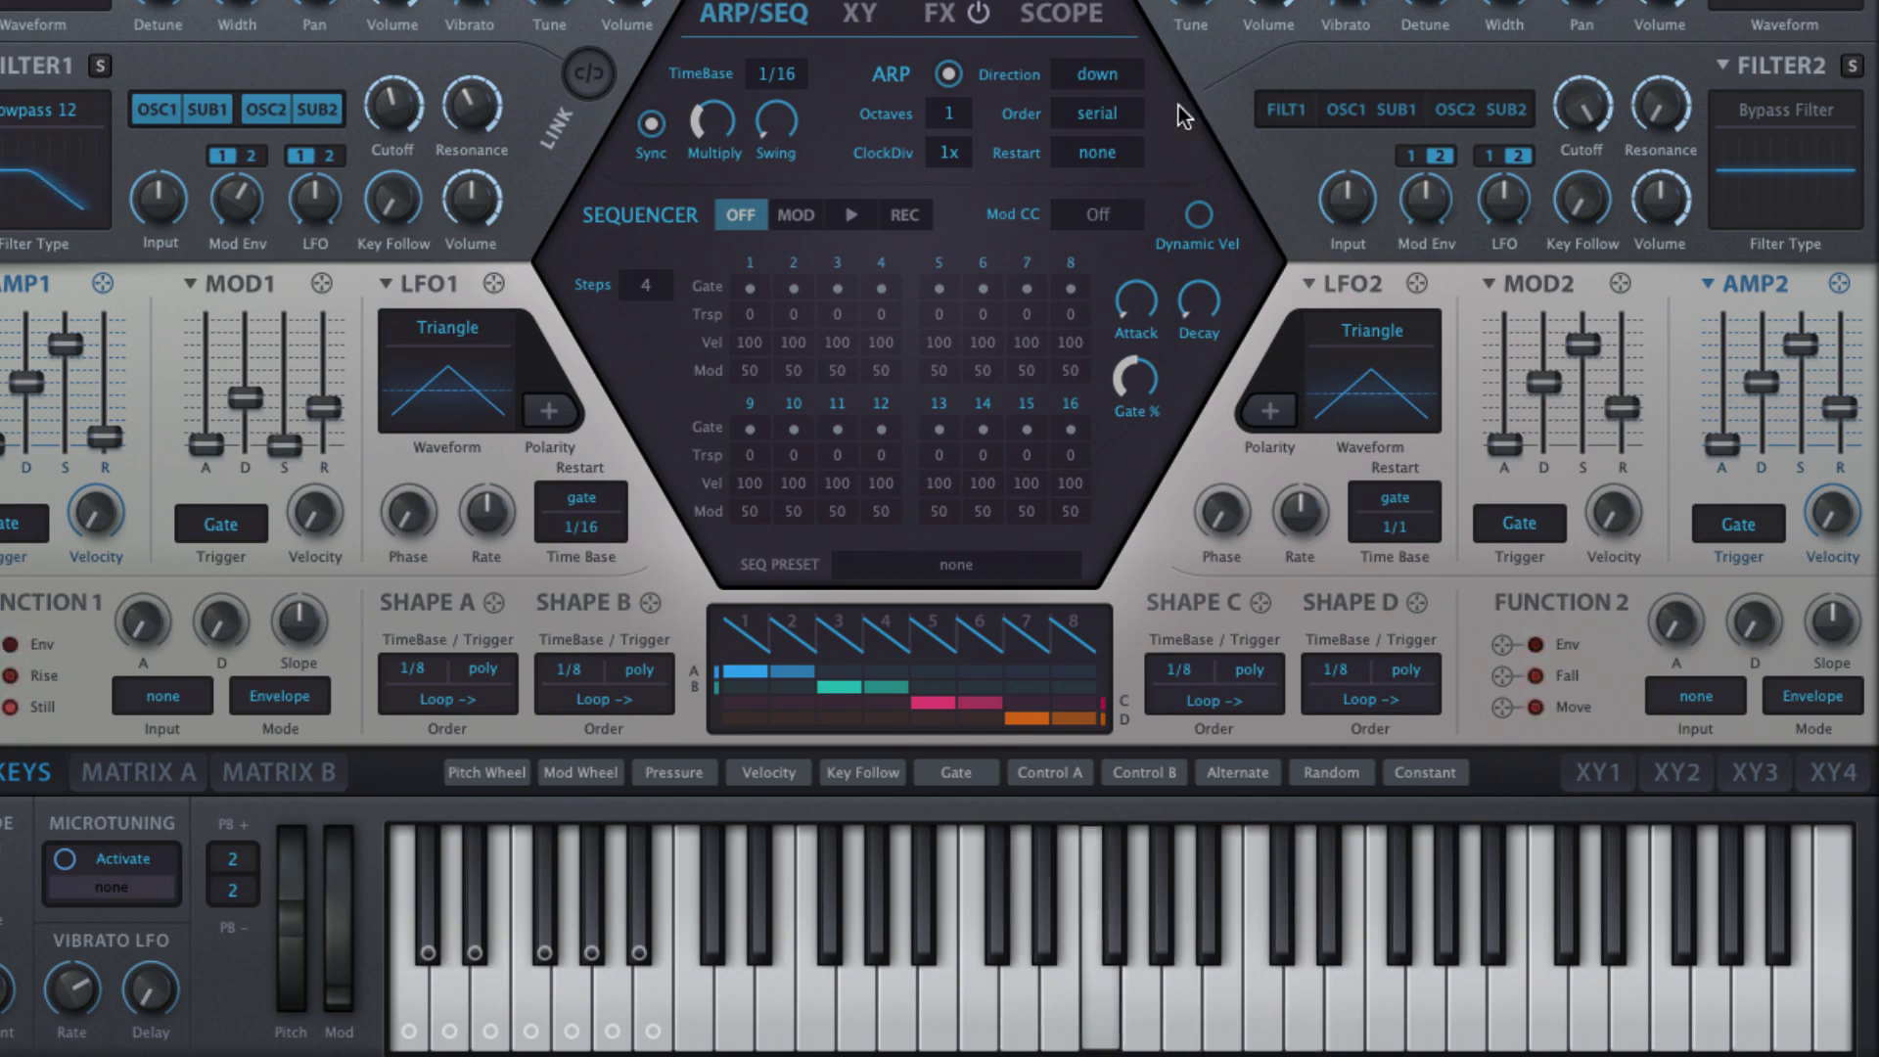
pyautogui.click(1105, 78)
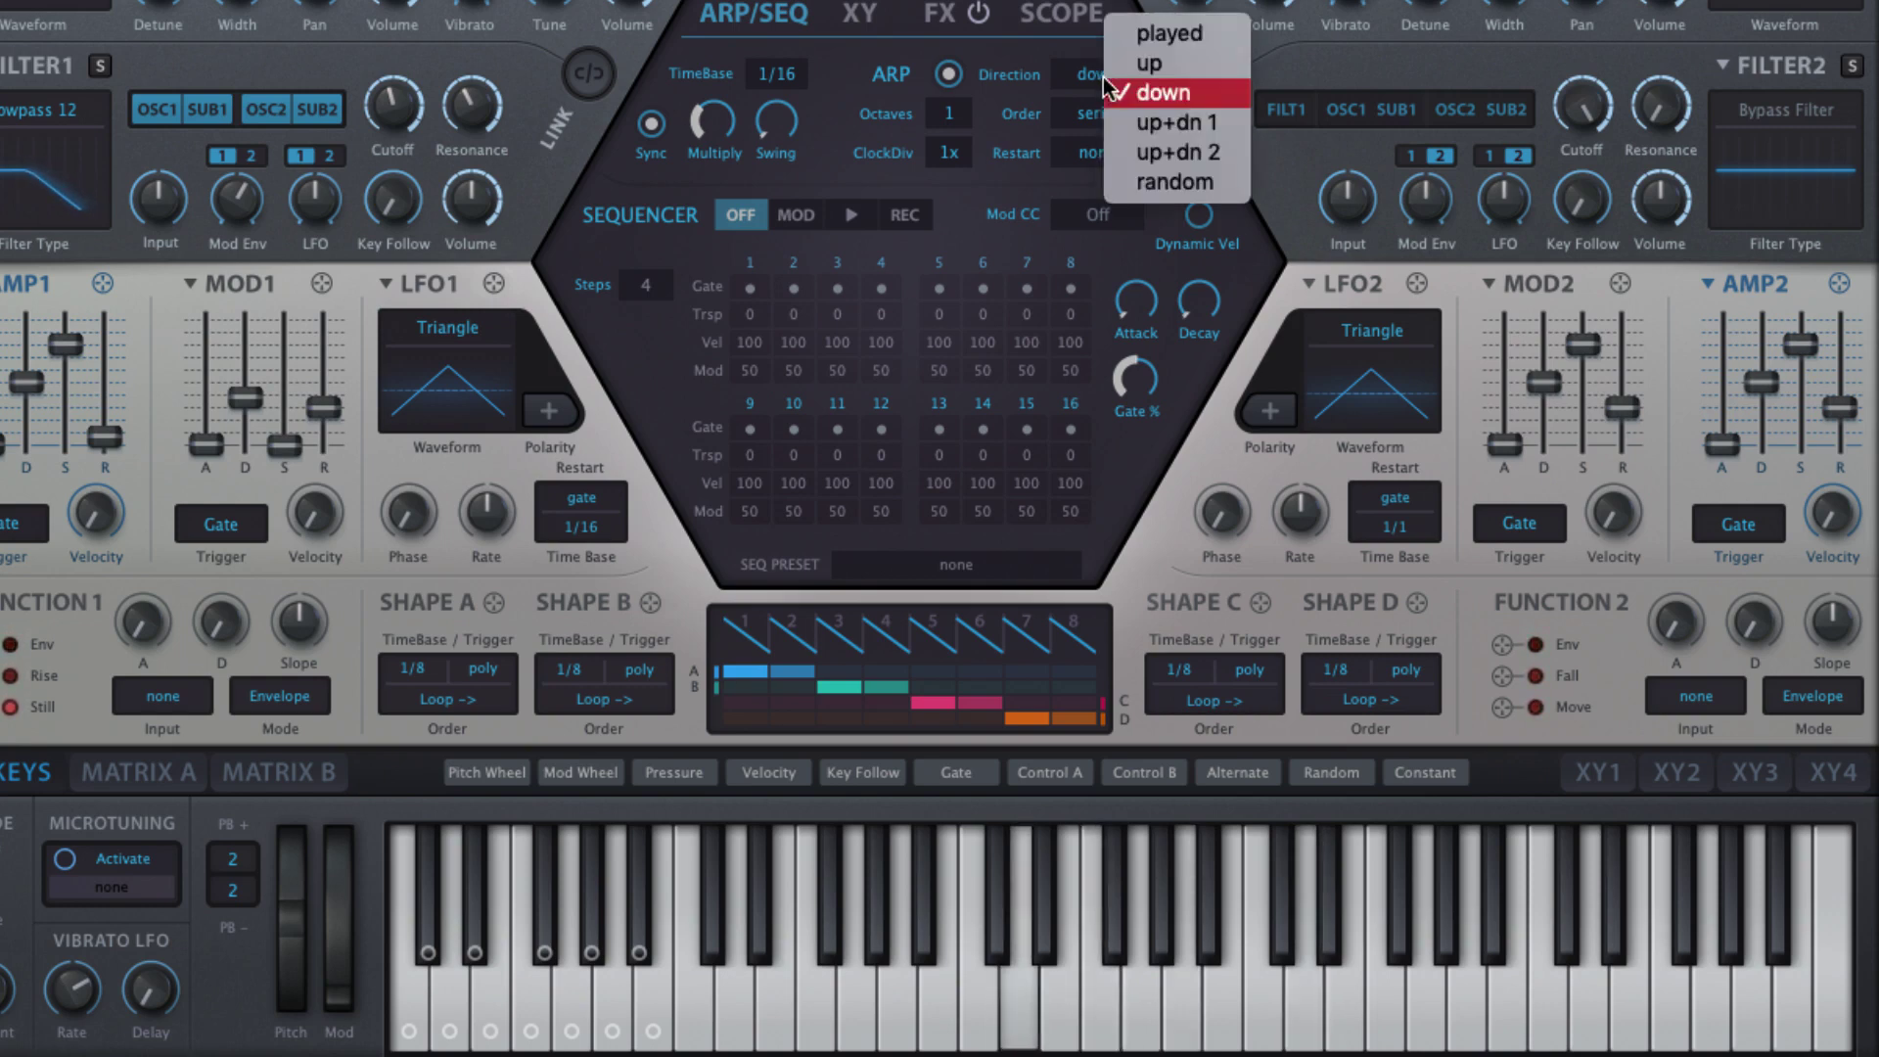
pyautogui.click(1207, 121)
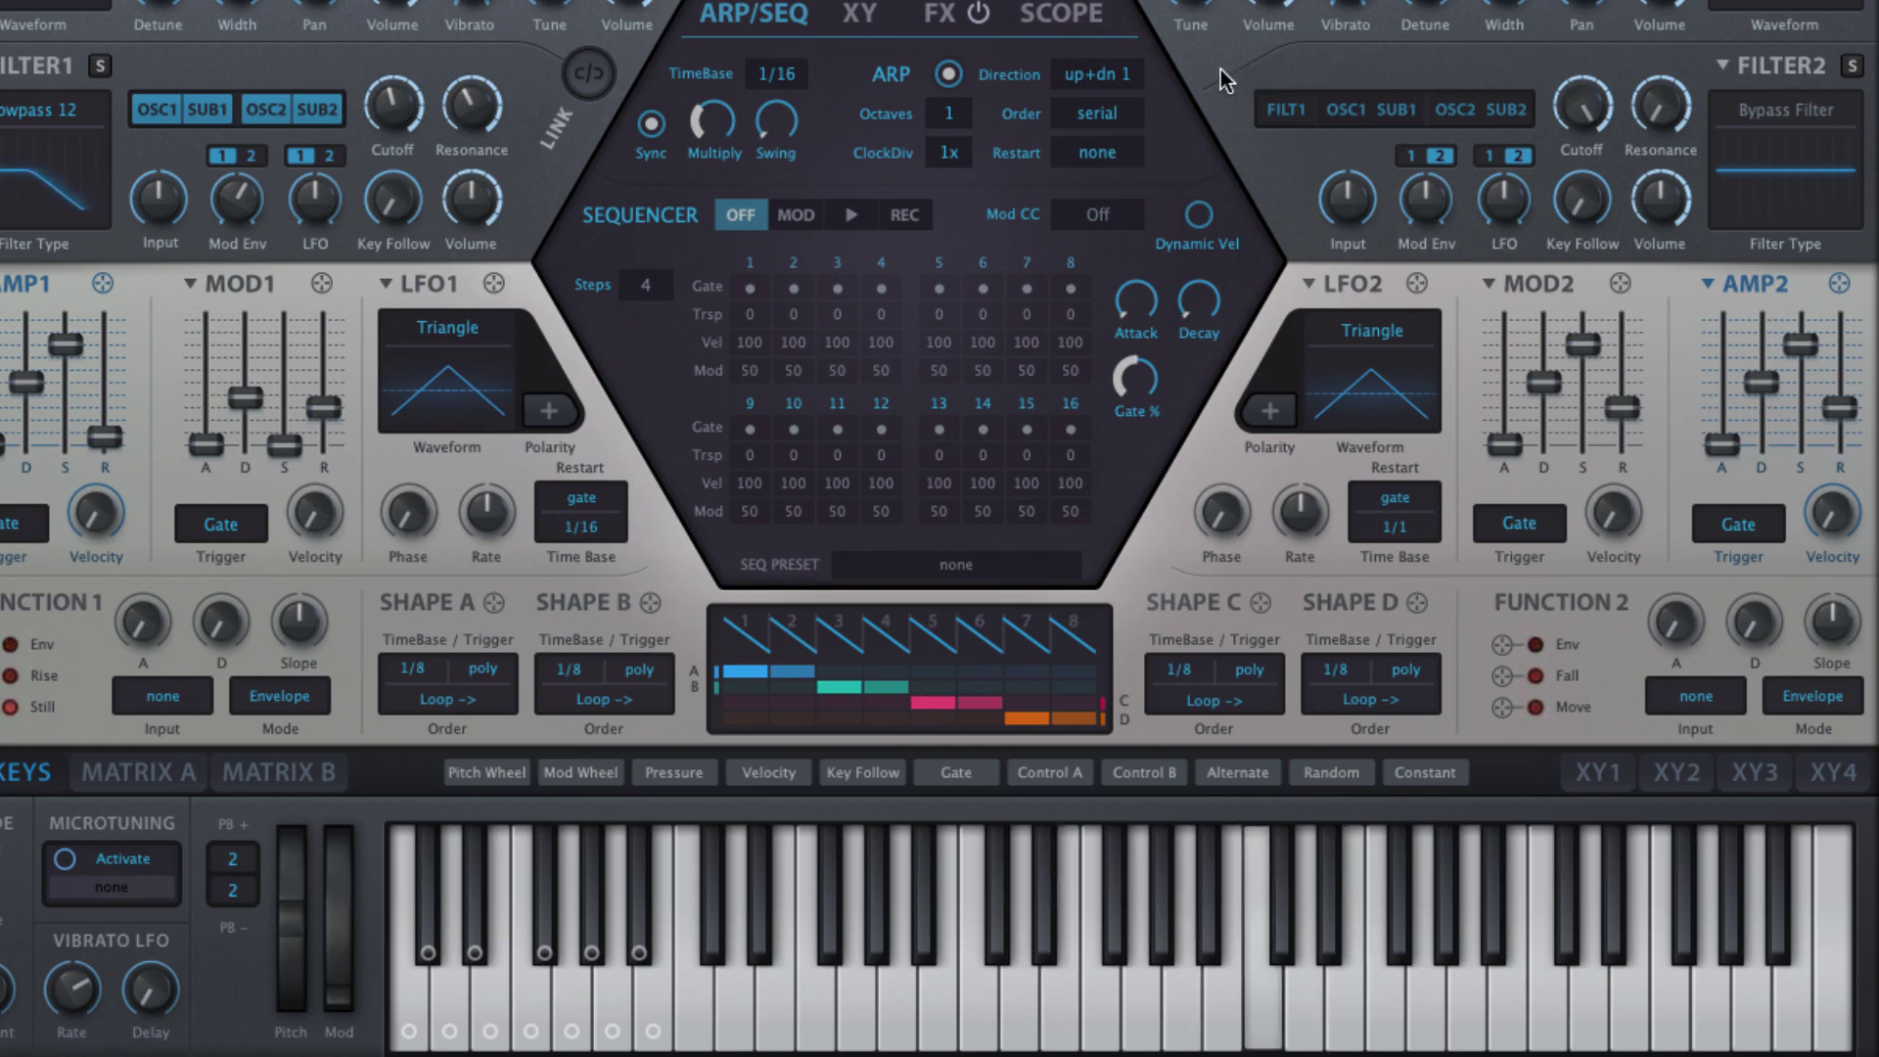
pyautogui.click(1119, 82)
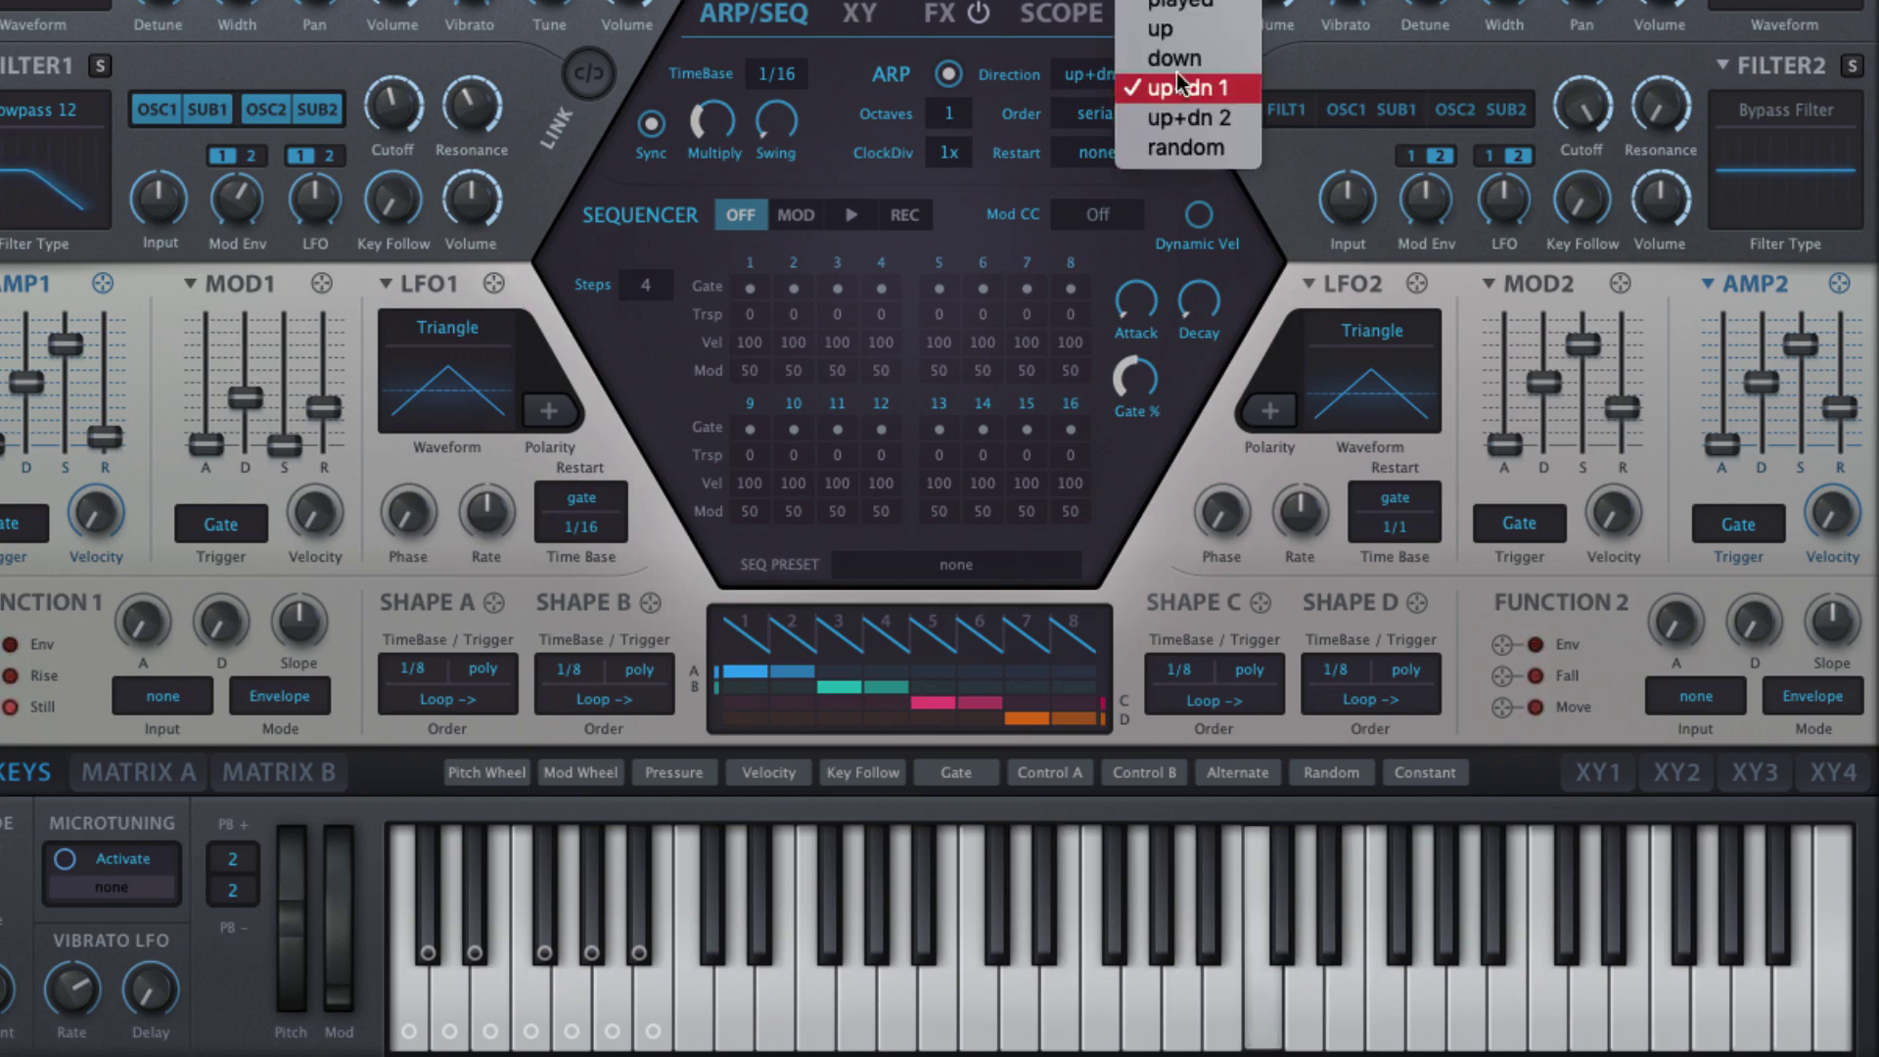
pyautogui.click(1218, 117)
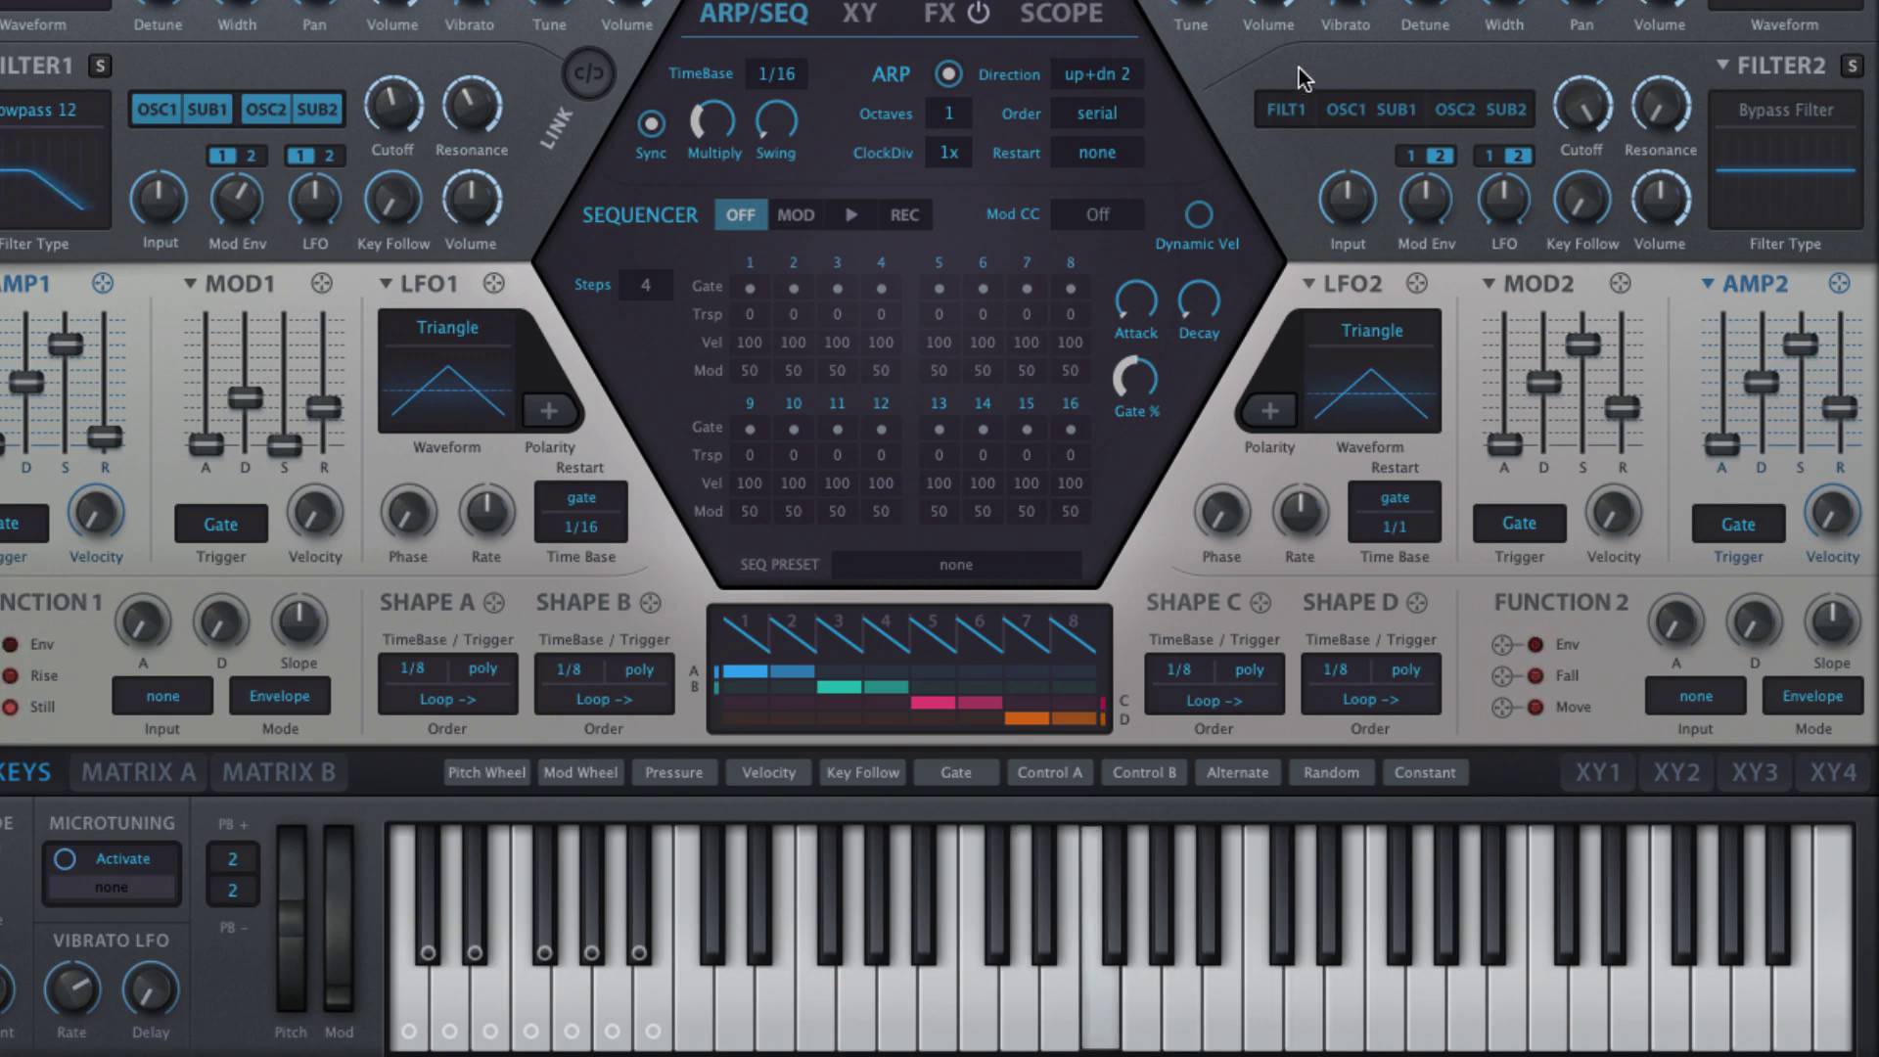
pyautogui.click(1128, 80)
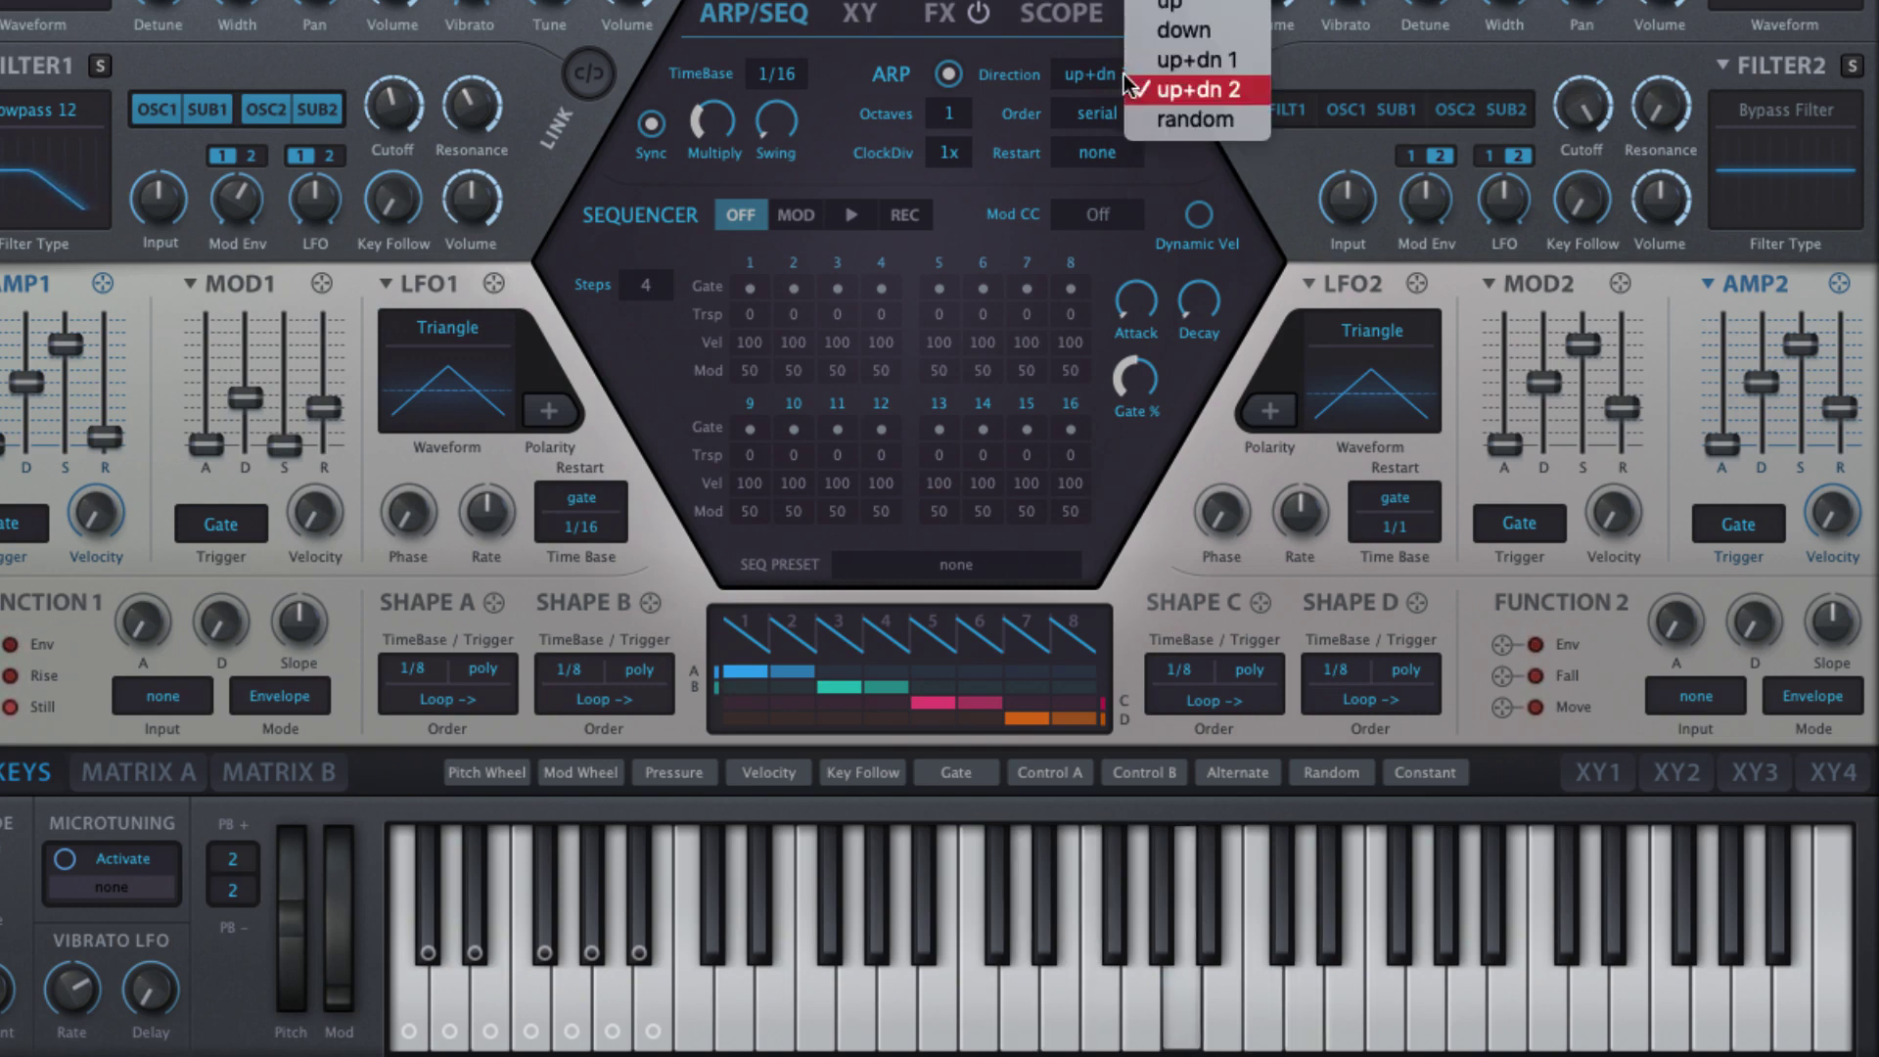
pyautogui.click(1195, 119)
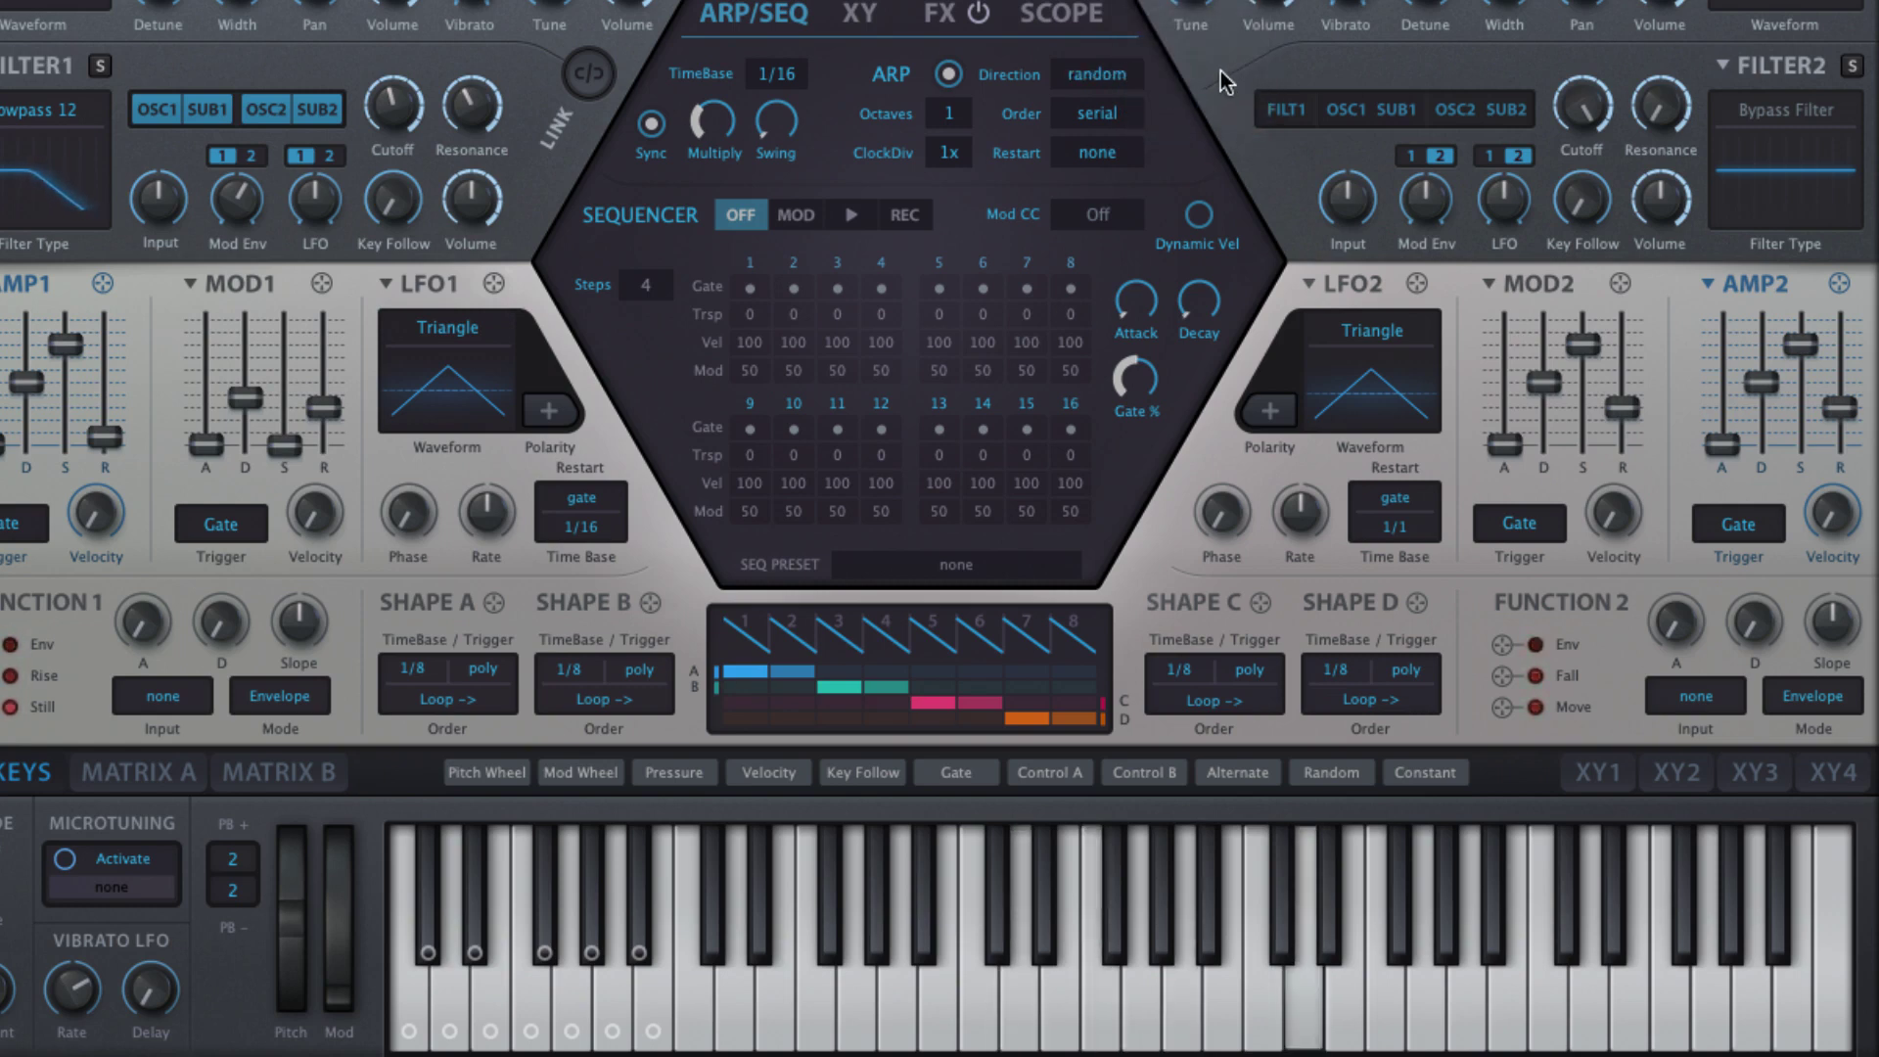
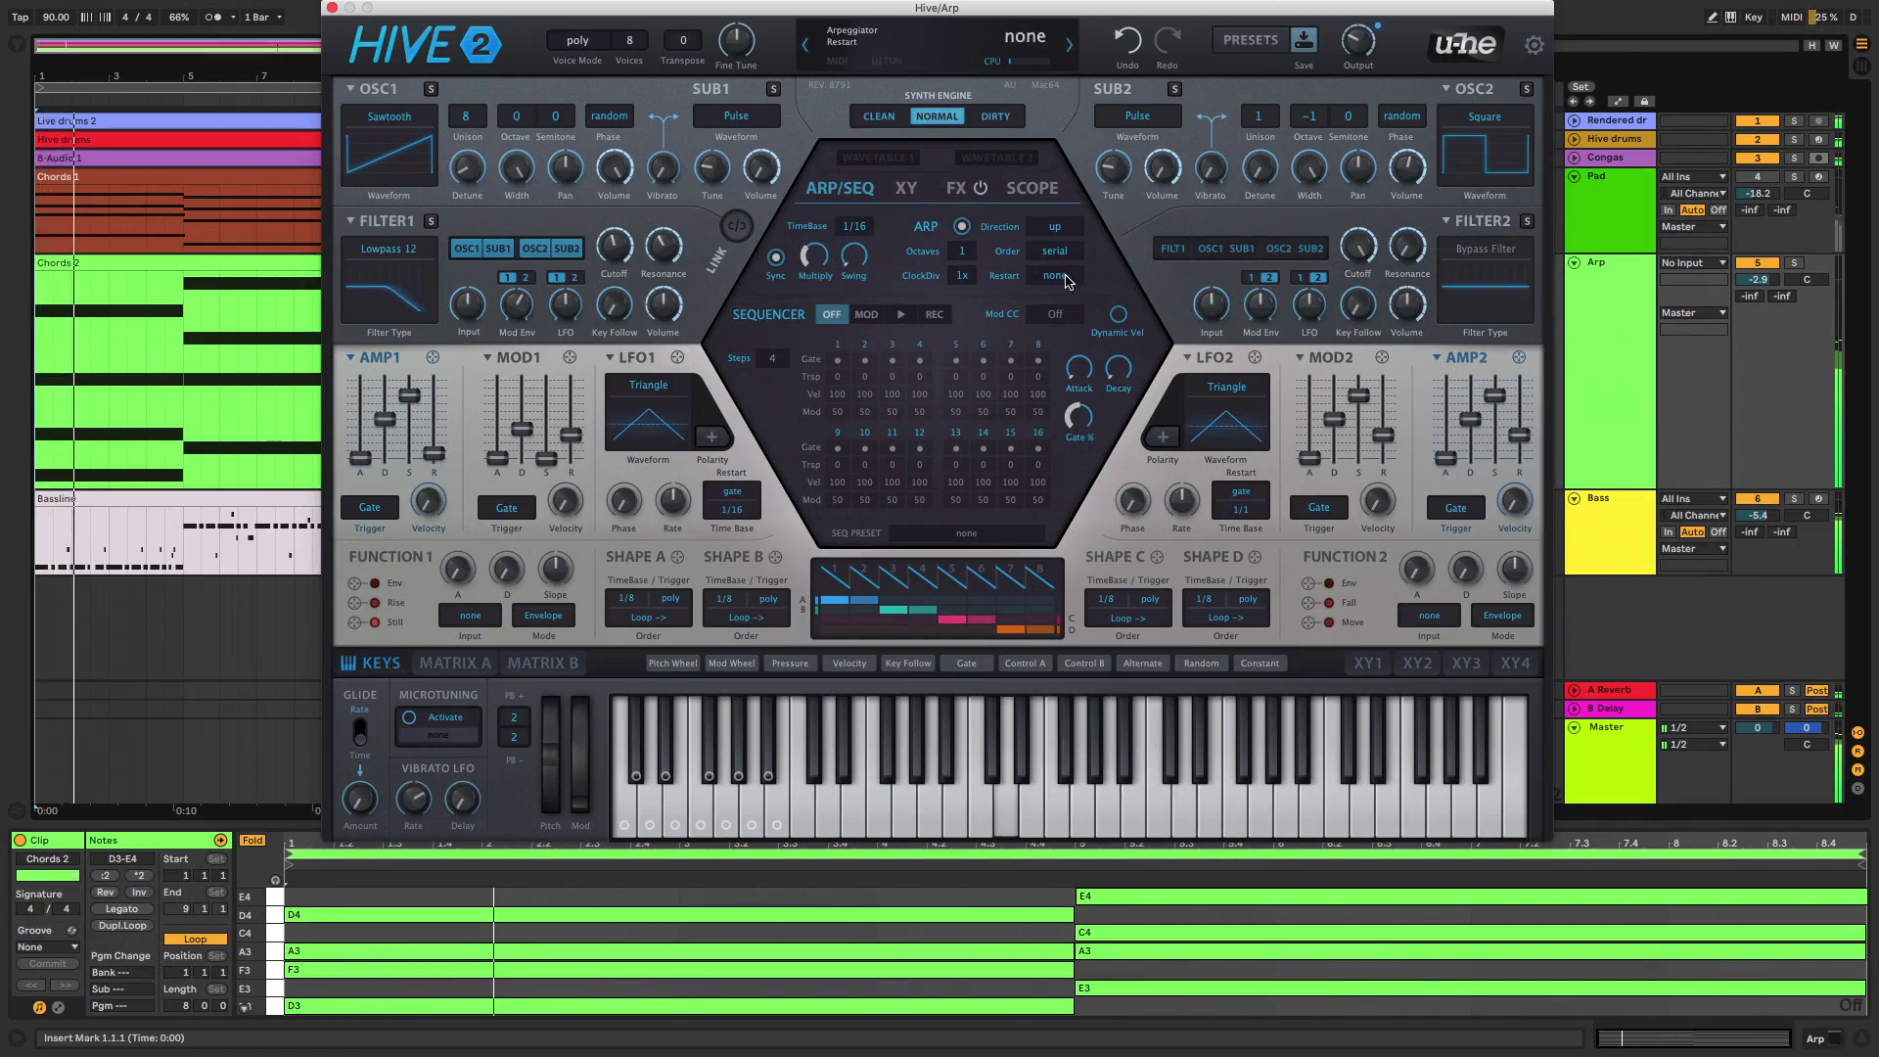
# Step the arpeggiator's Octaves through 2 and 3 and set it to 4
pyautogui.click(961, 250)
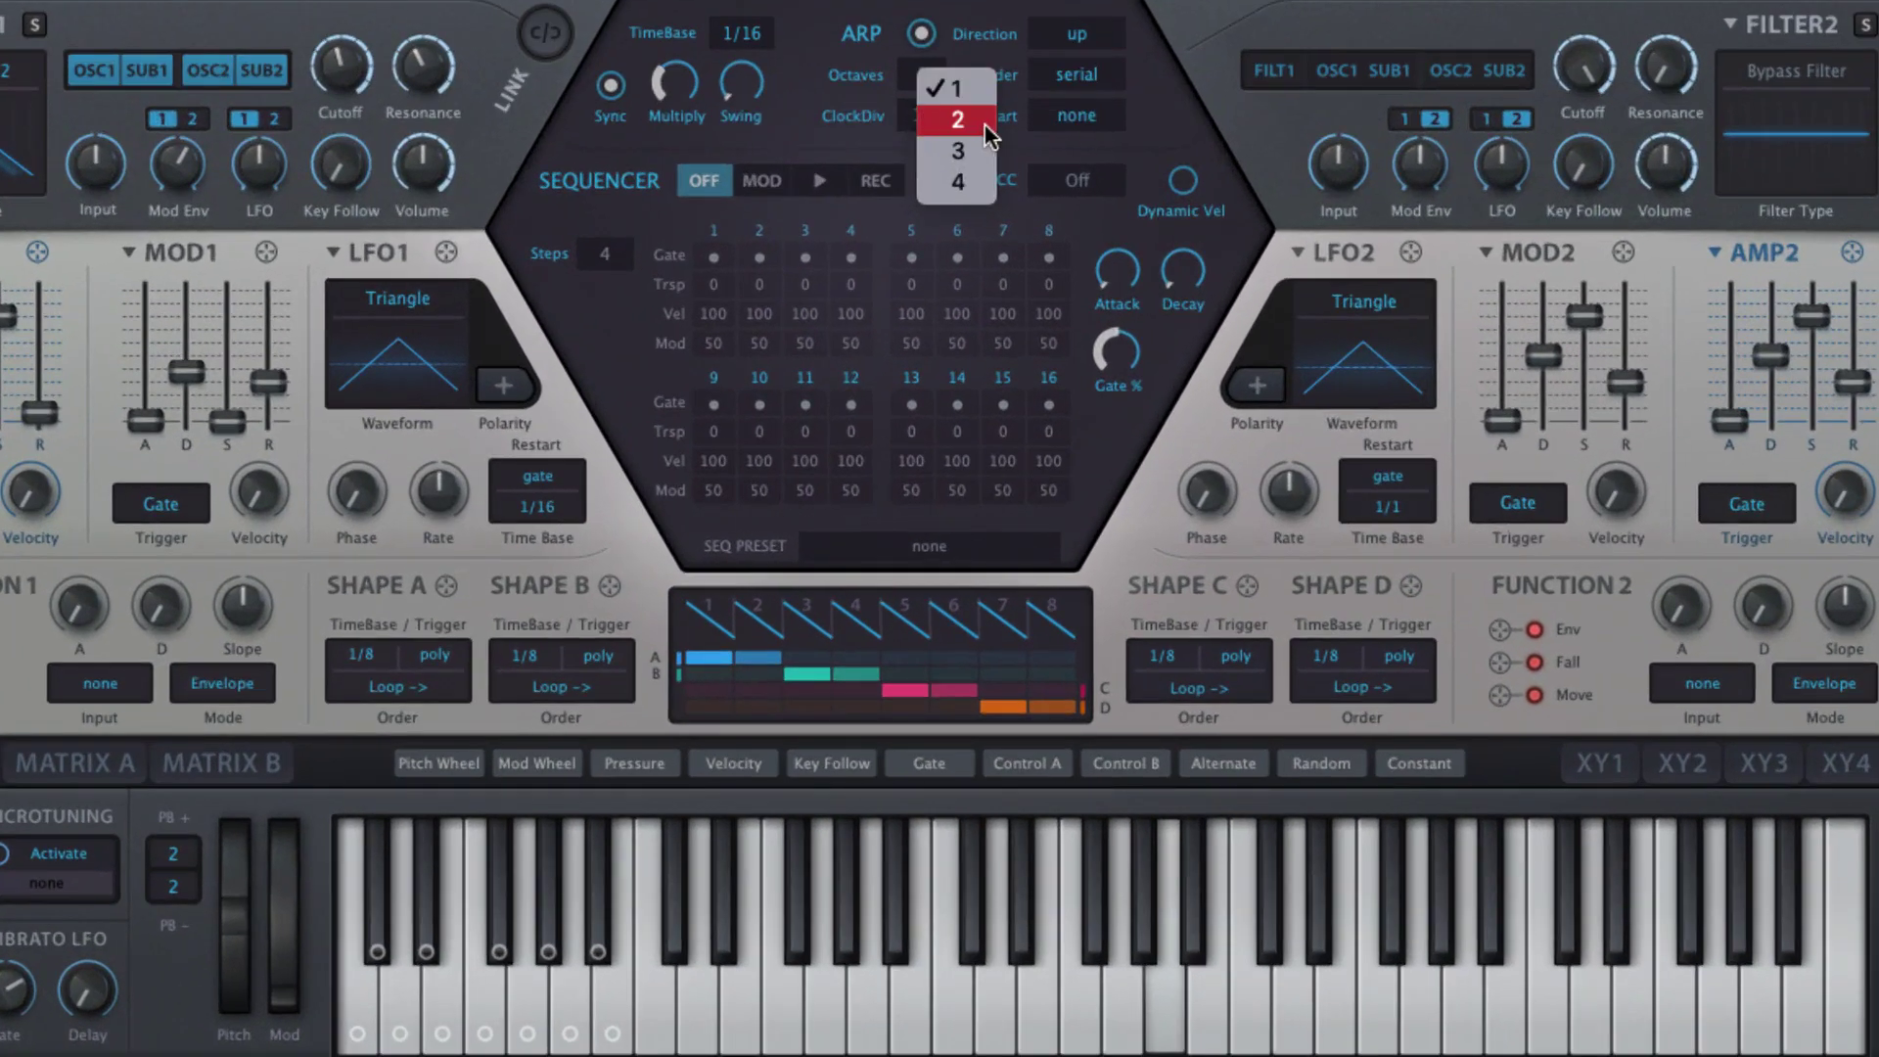
pyautogui.click(964, 119)
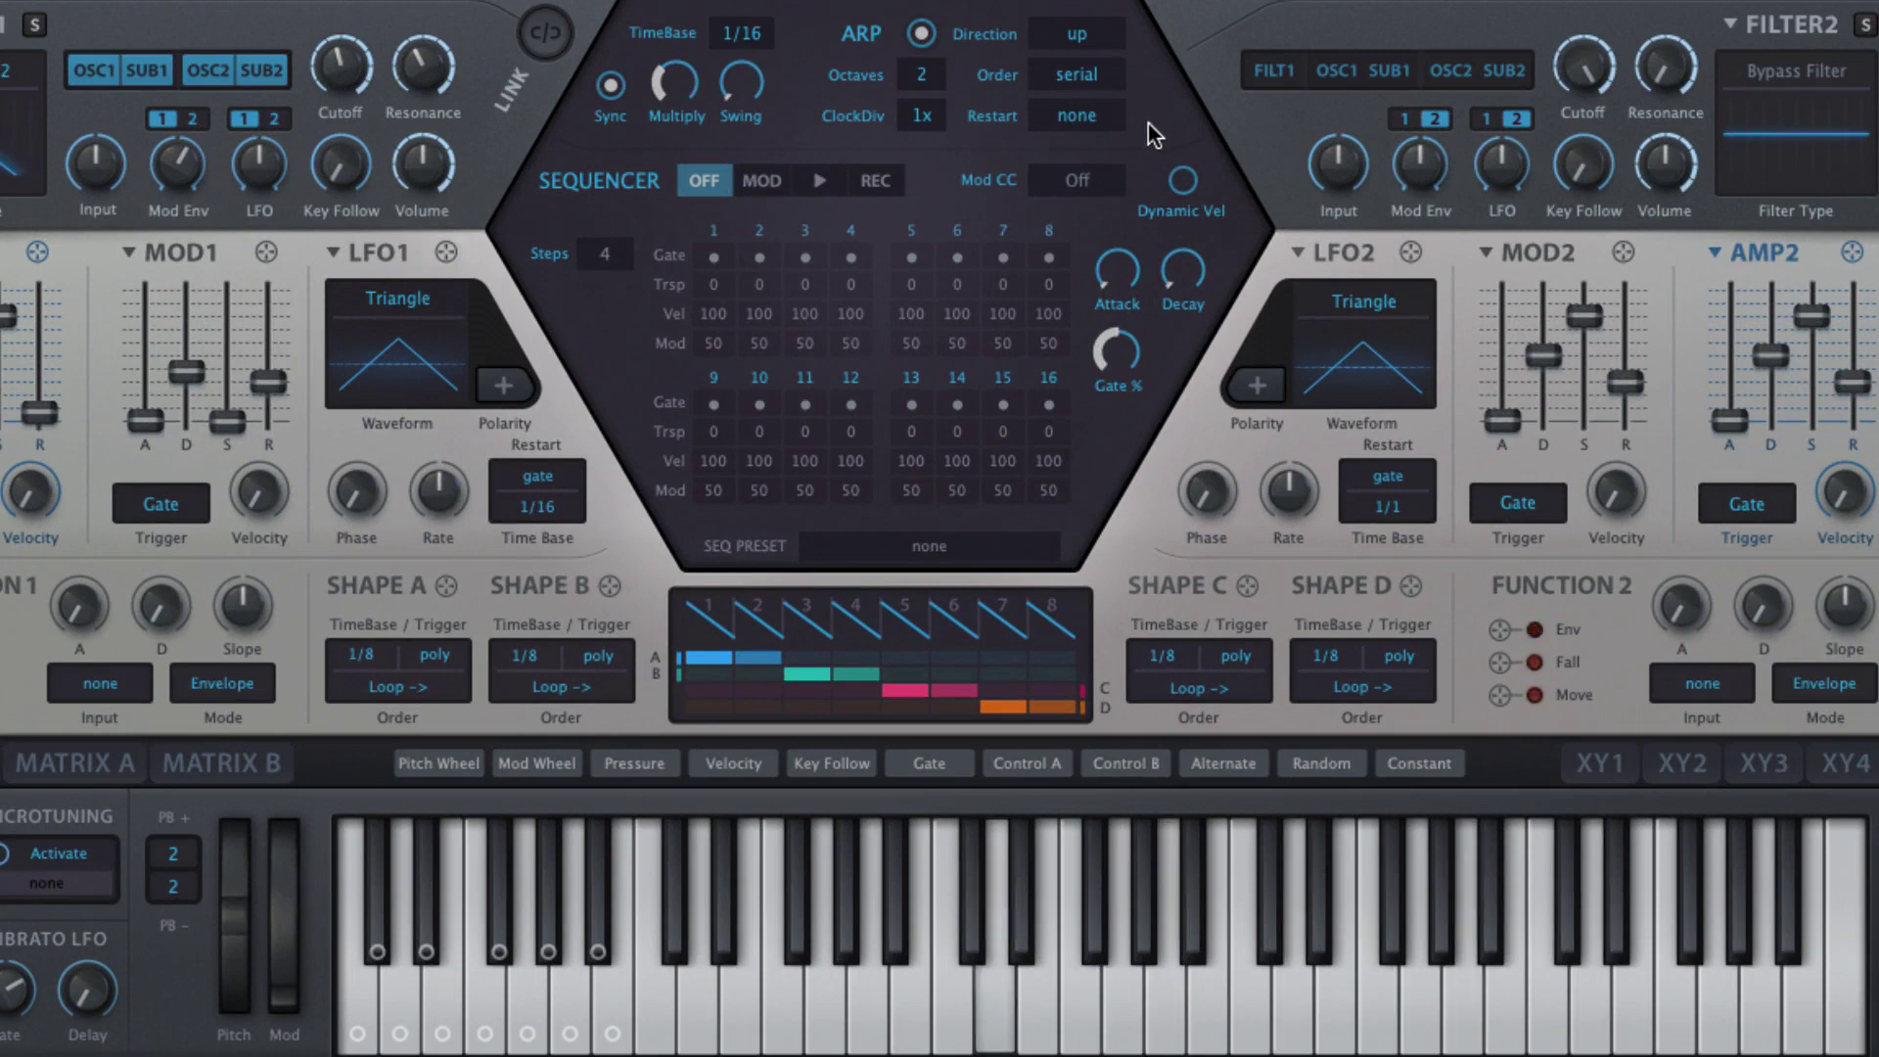
pyautogui.click(934, 74)
pyautogui.click(974, 113)
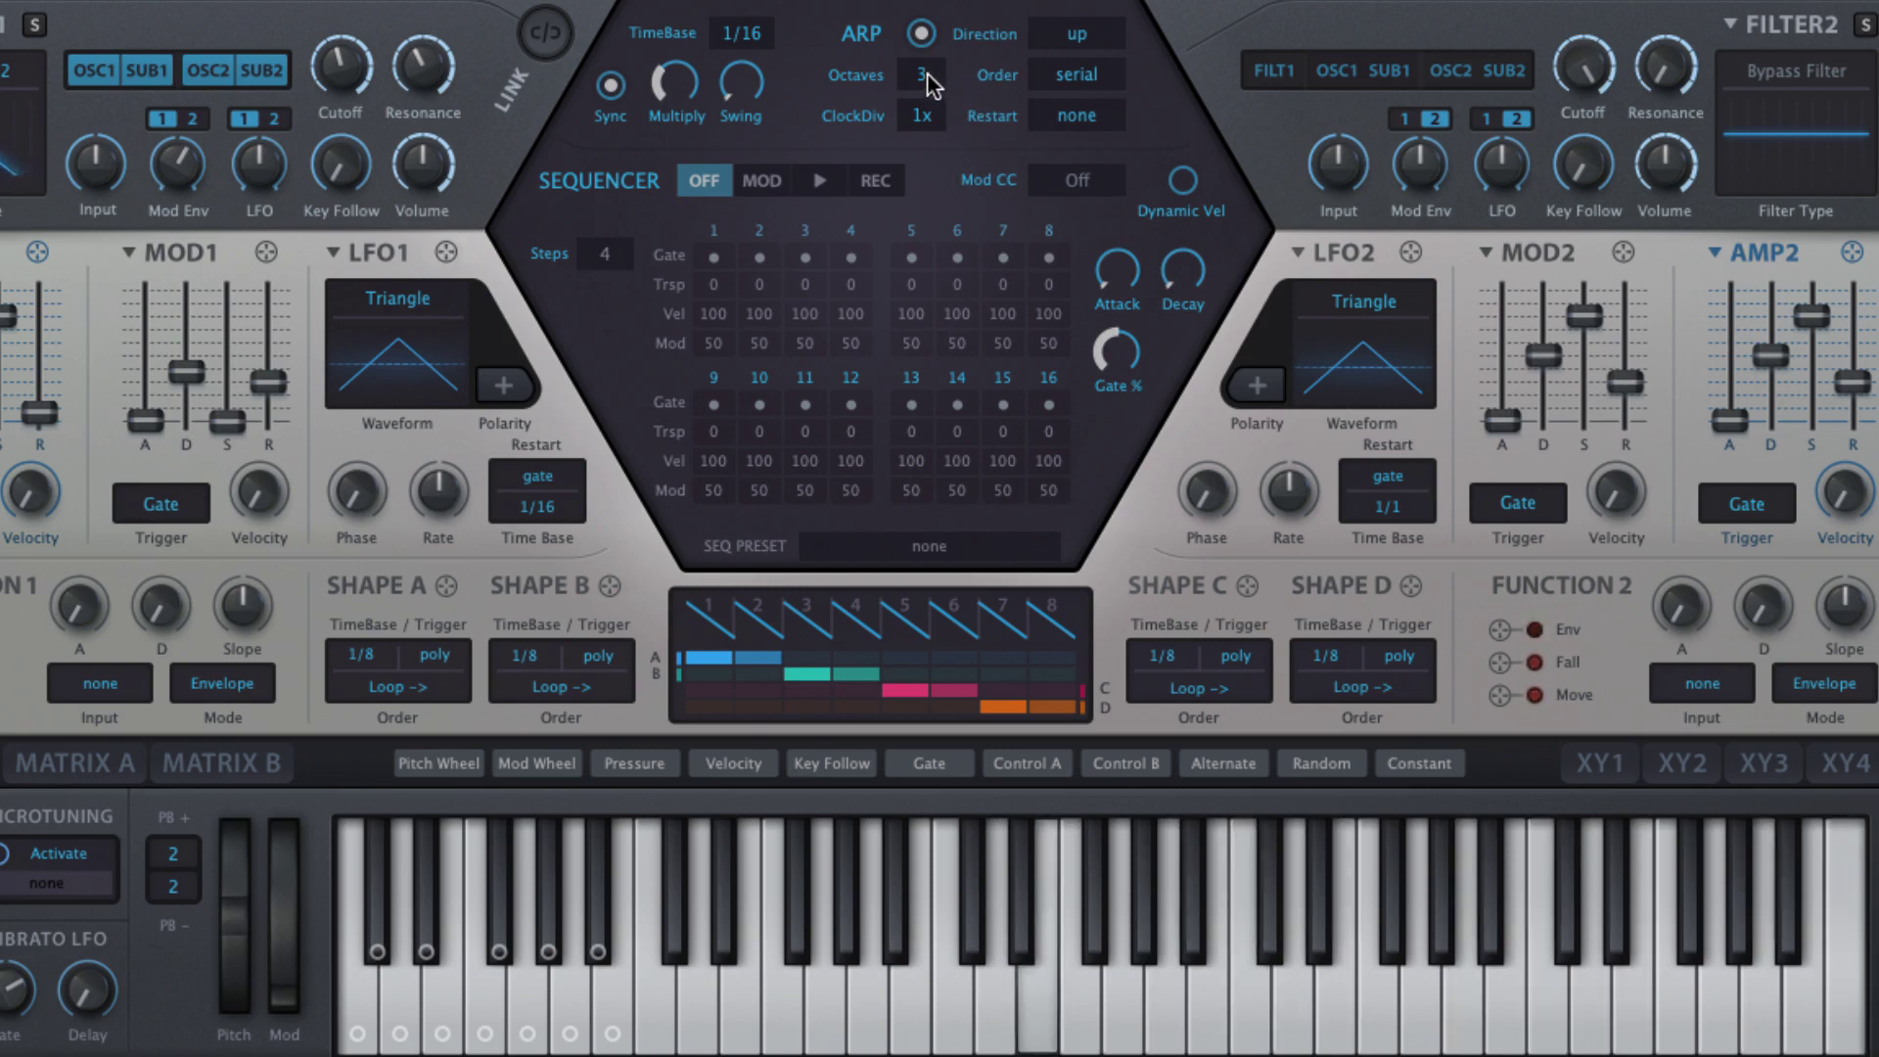
pyautogui.click(926, 78)
pyautogui.click(1187, 123)
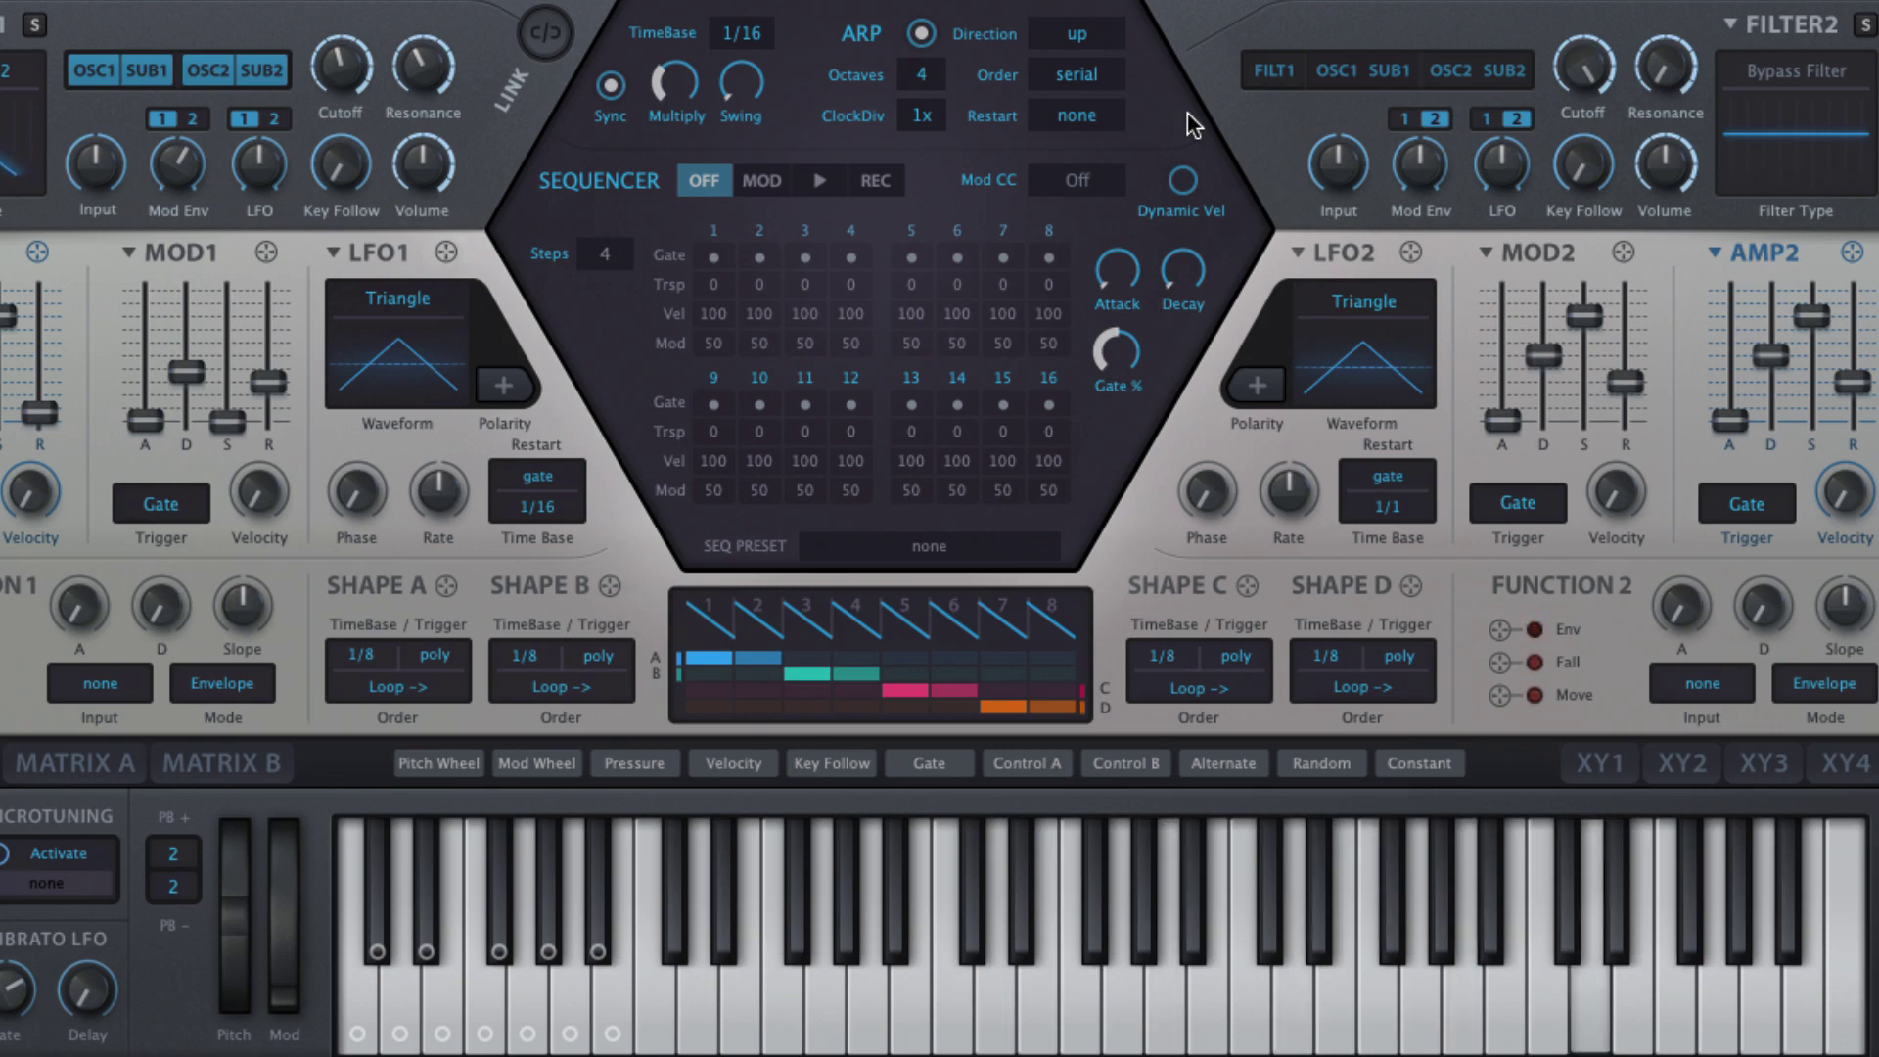
# Compare the arpeggiator's Order at serial, round and leap, and set it to repeat
pyautogui.click(1069, 75)
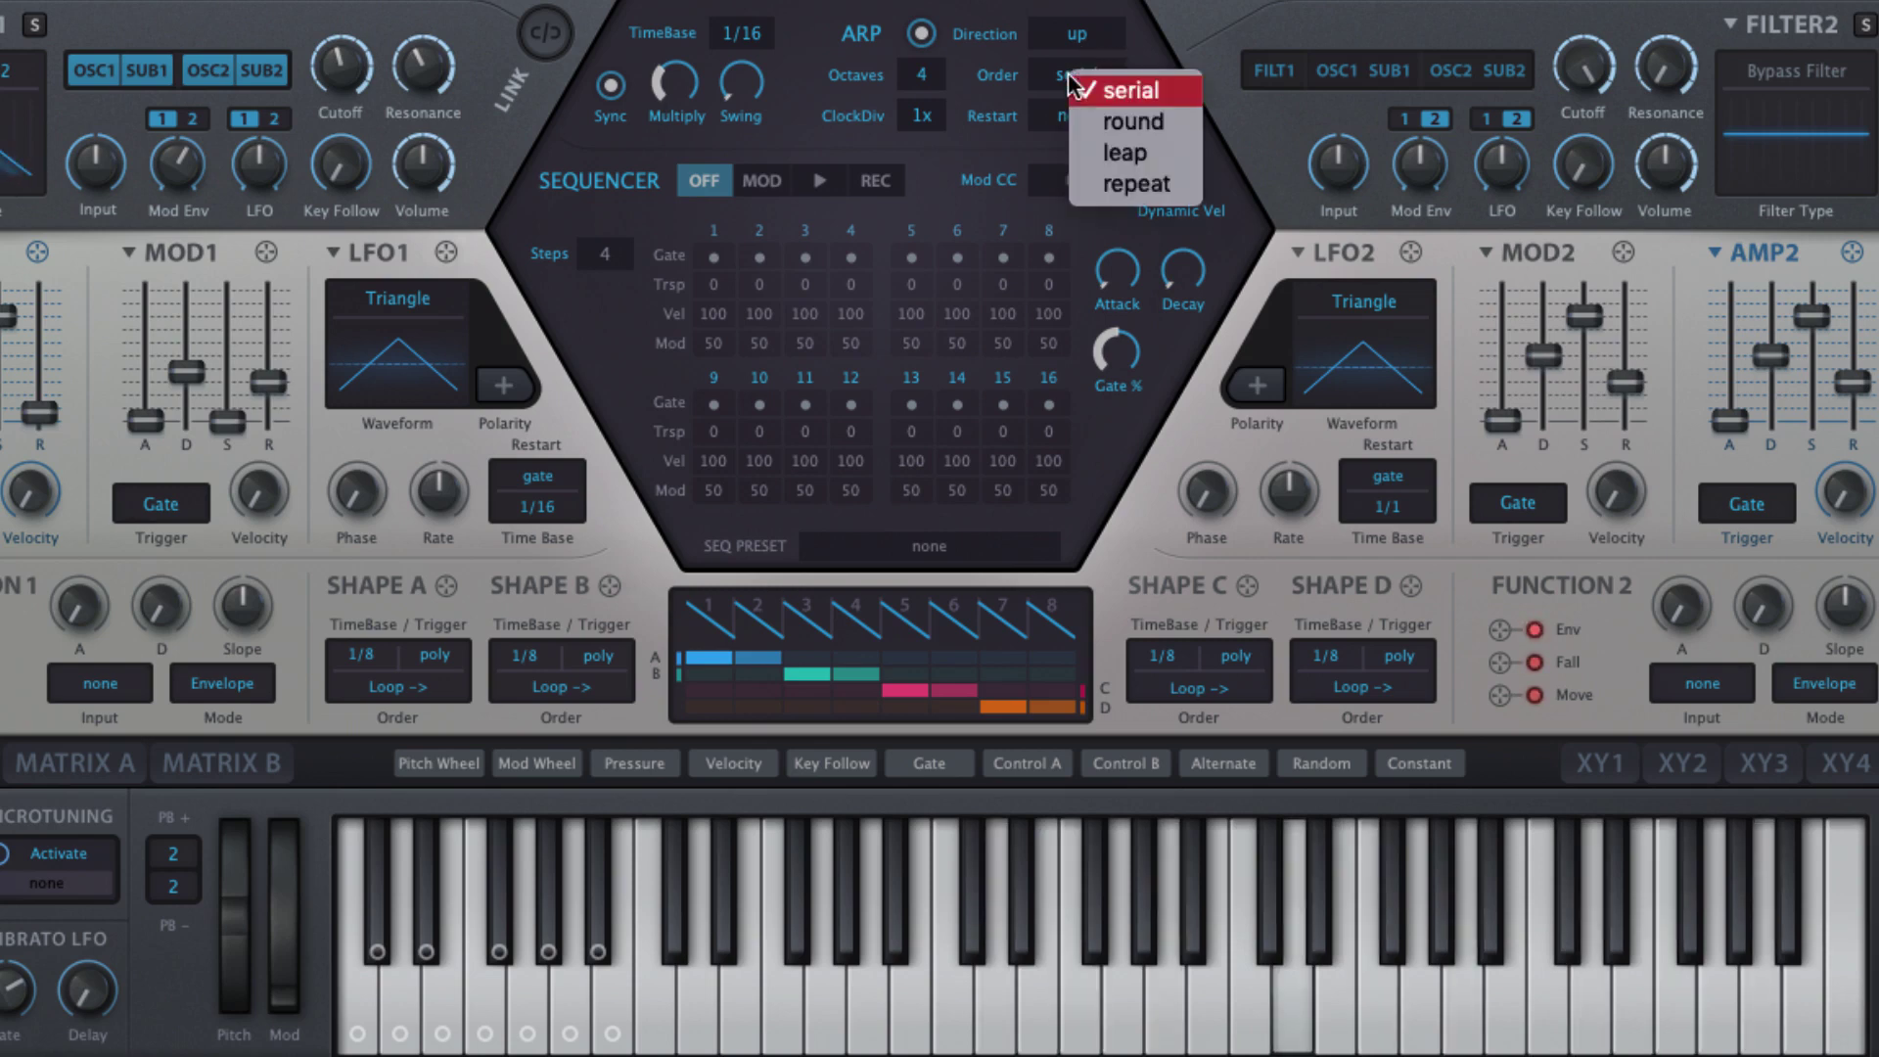
pyautogui.click(1148, 90)
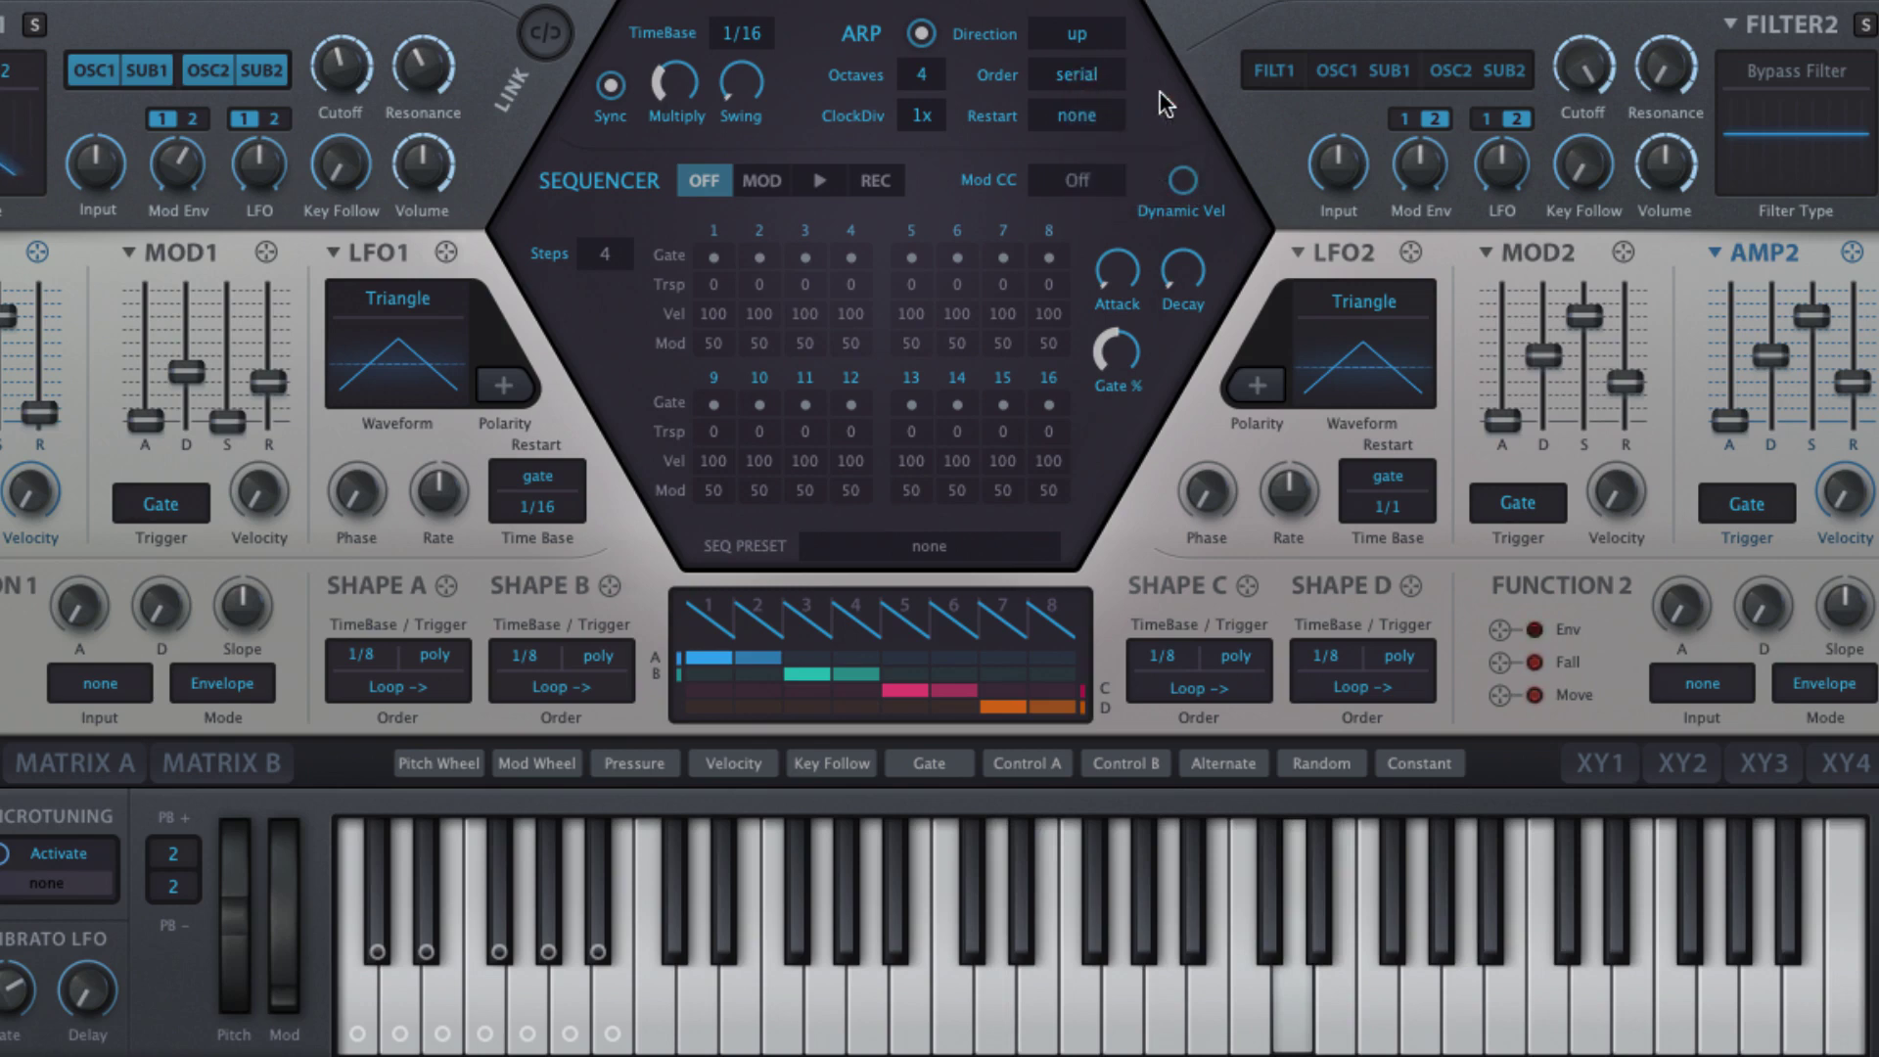
pyautogui.click(1084, 85)
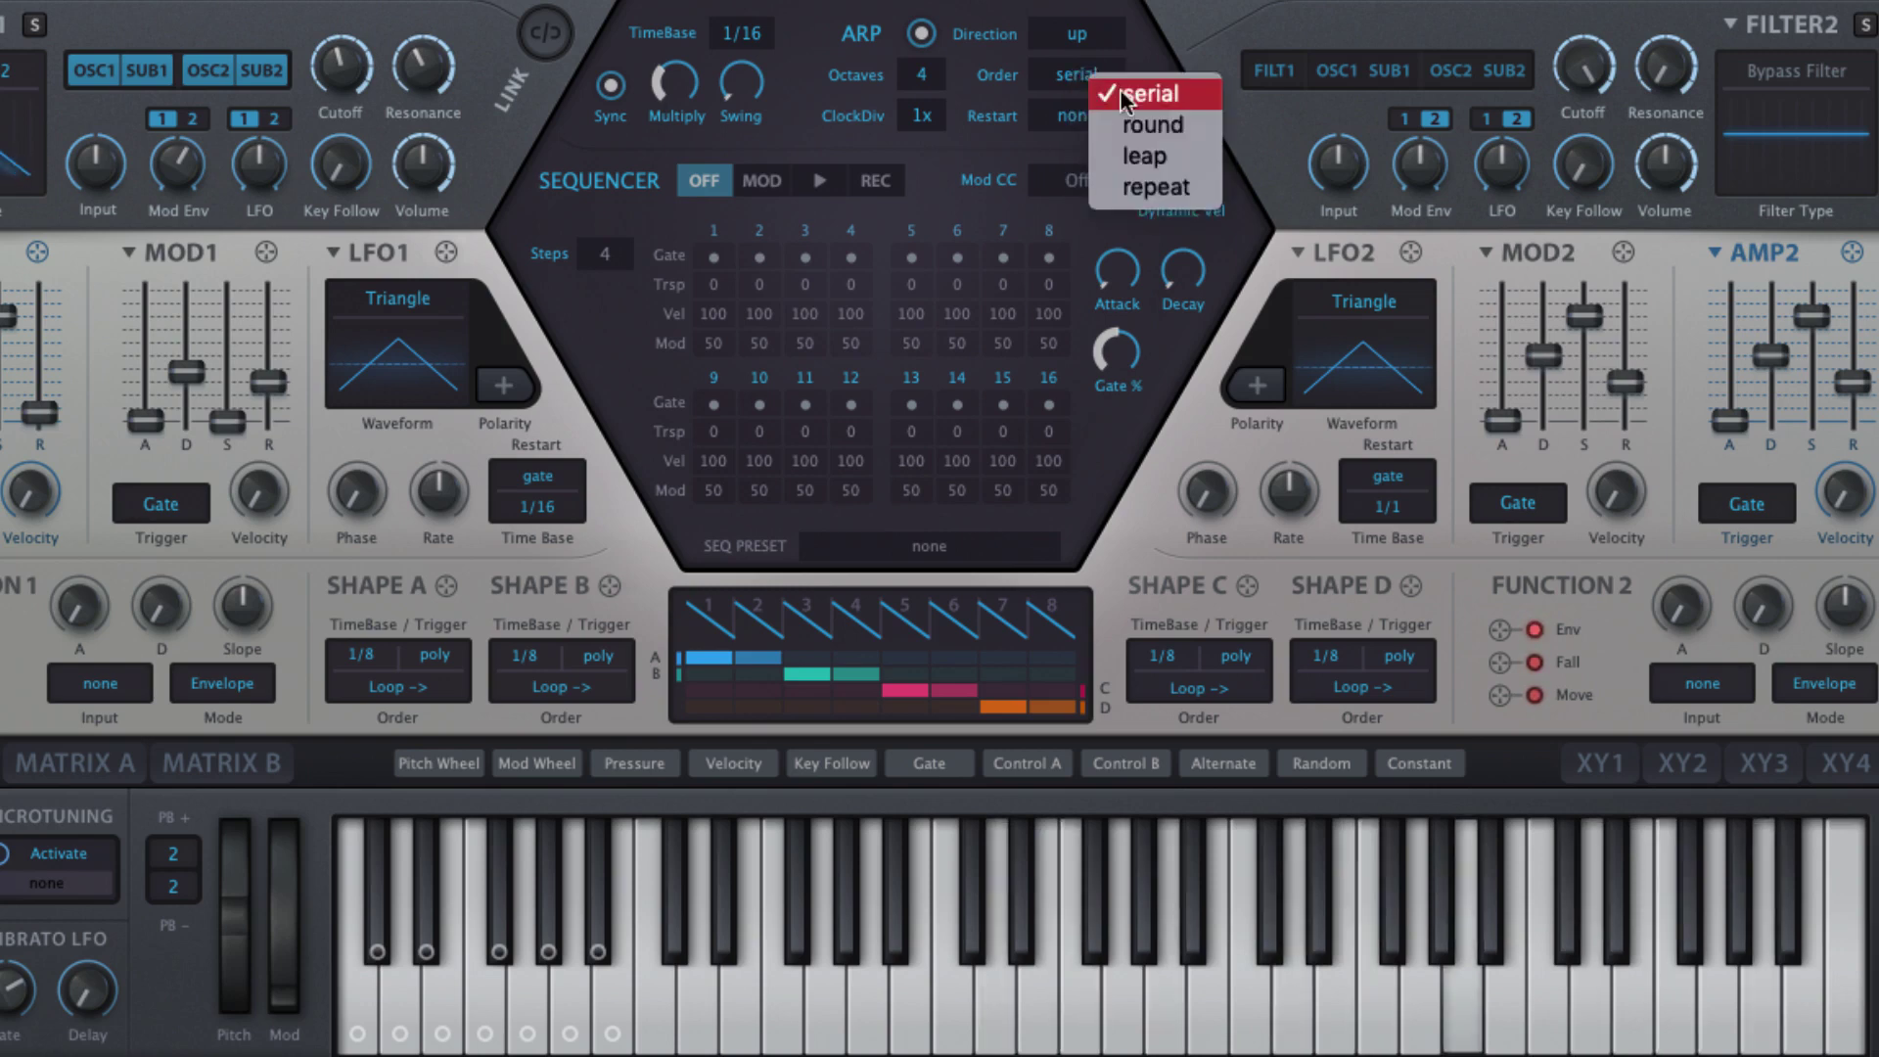
pyautogui.click(1151, 125)
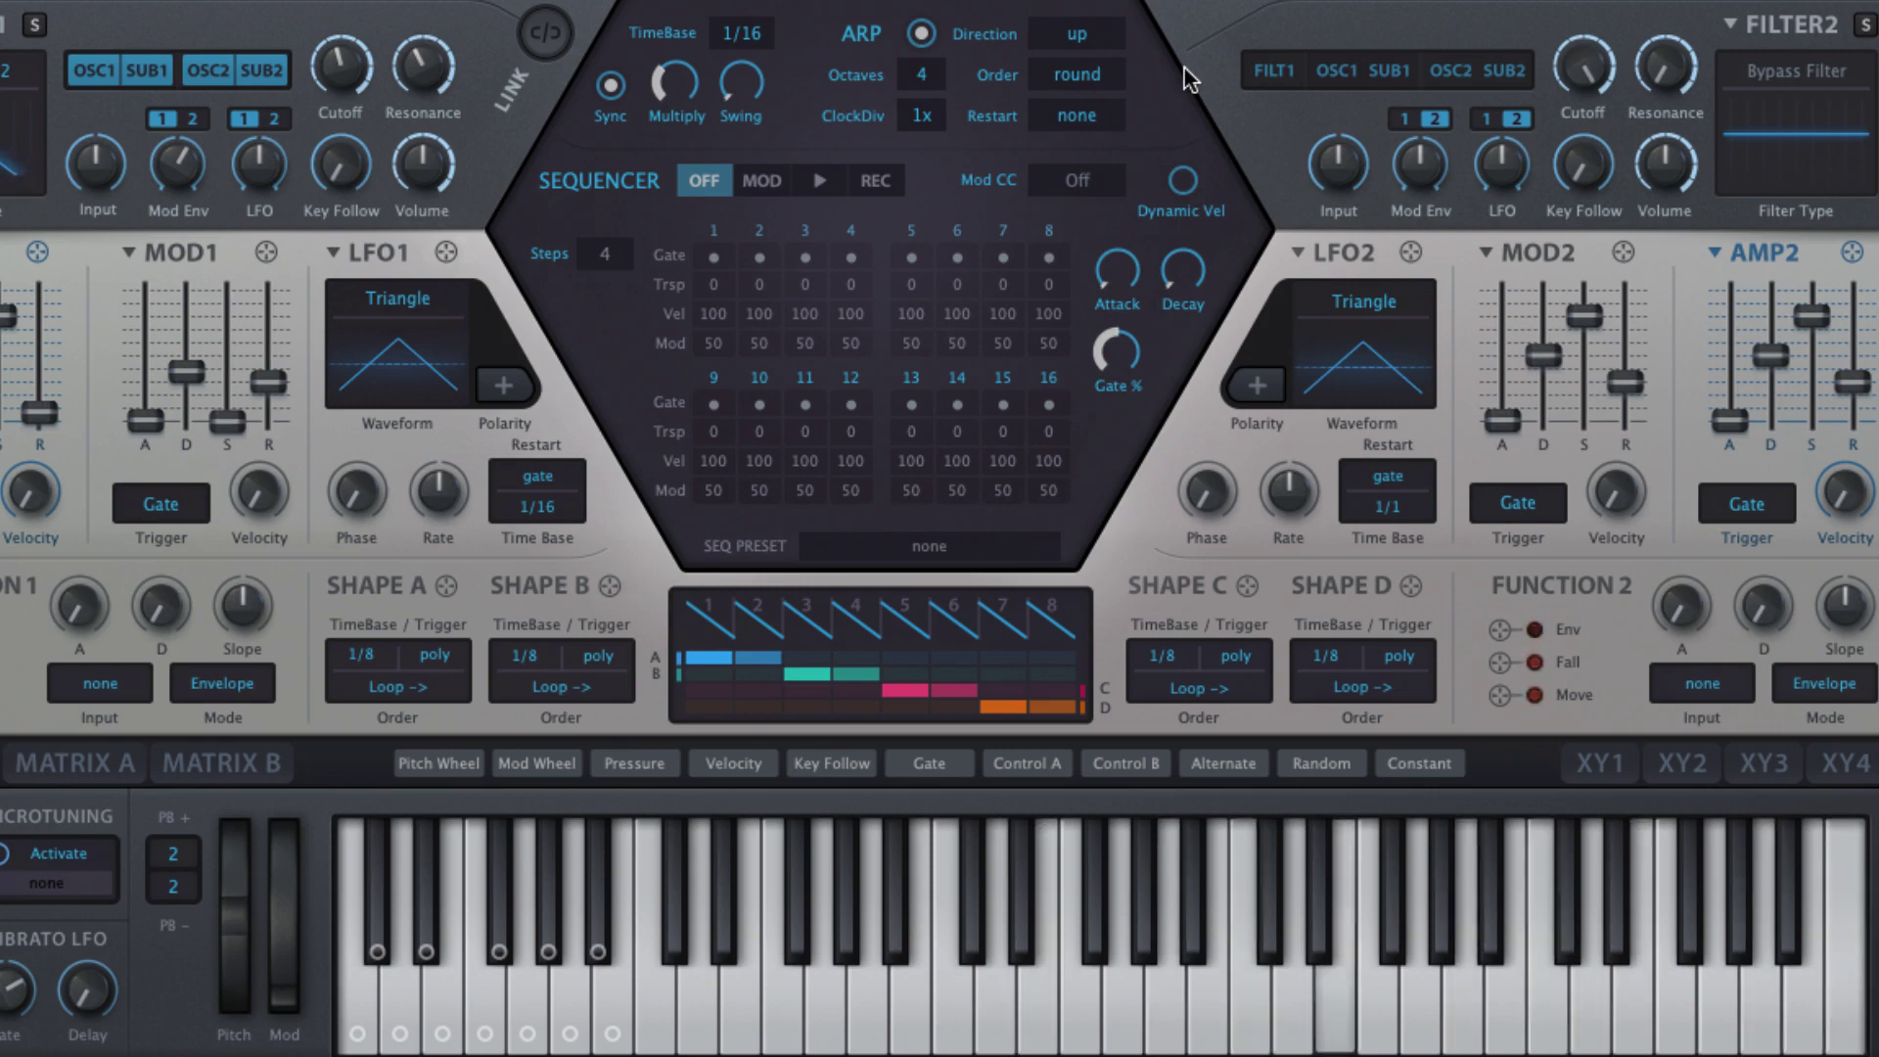
pyautogui.click(920, 78)
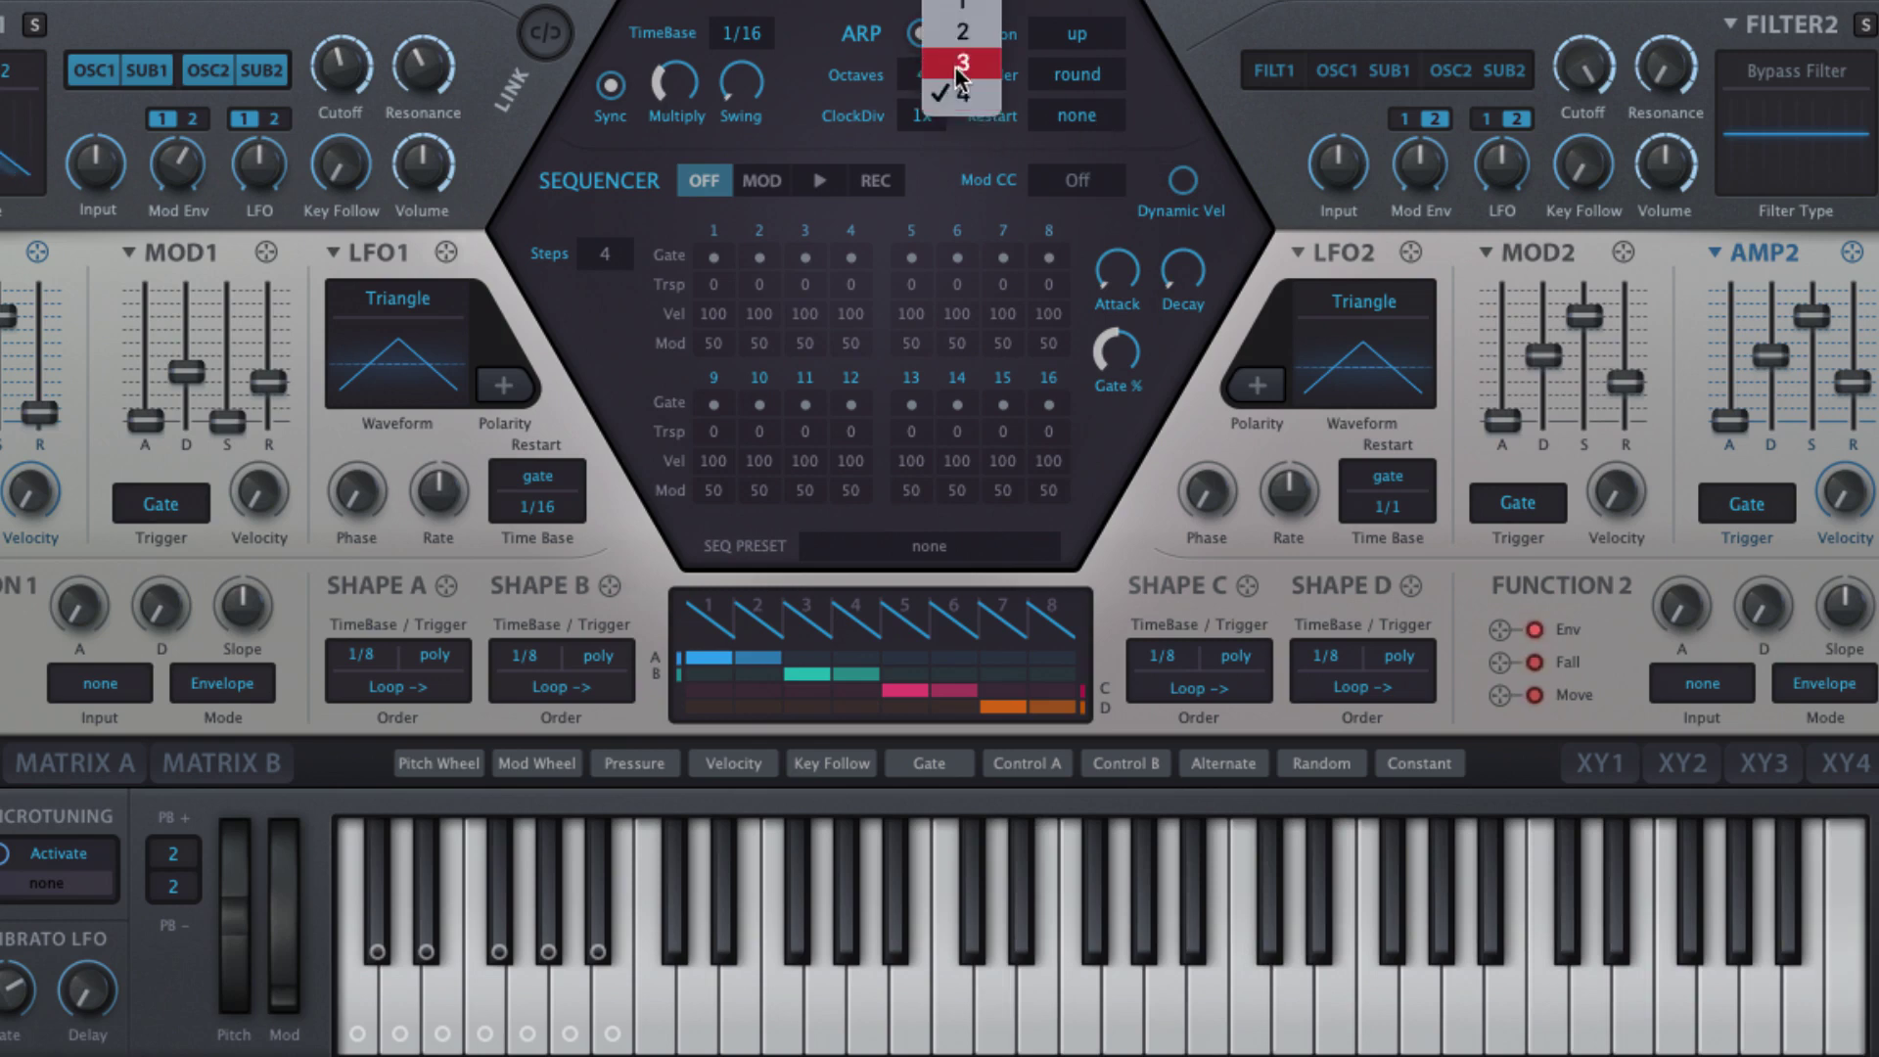
pyautogui.click(1177, 126)
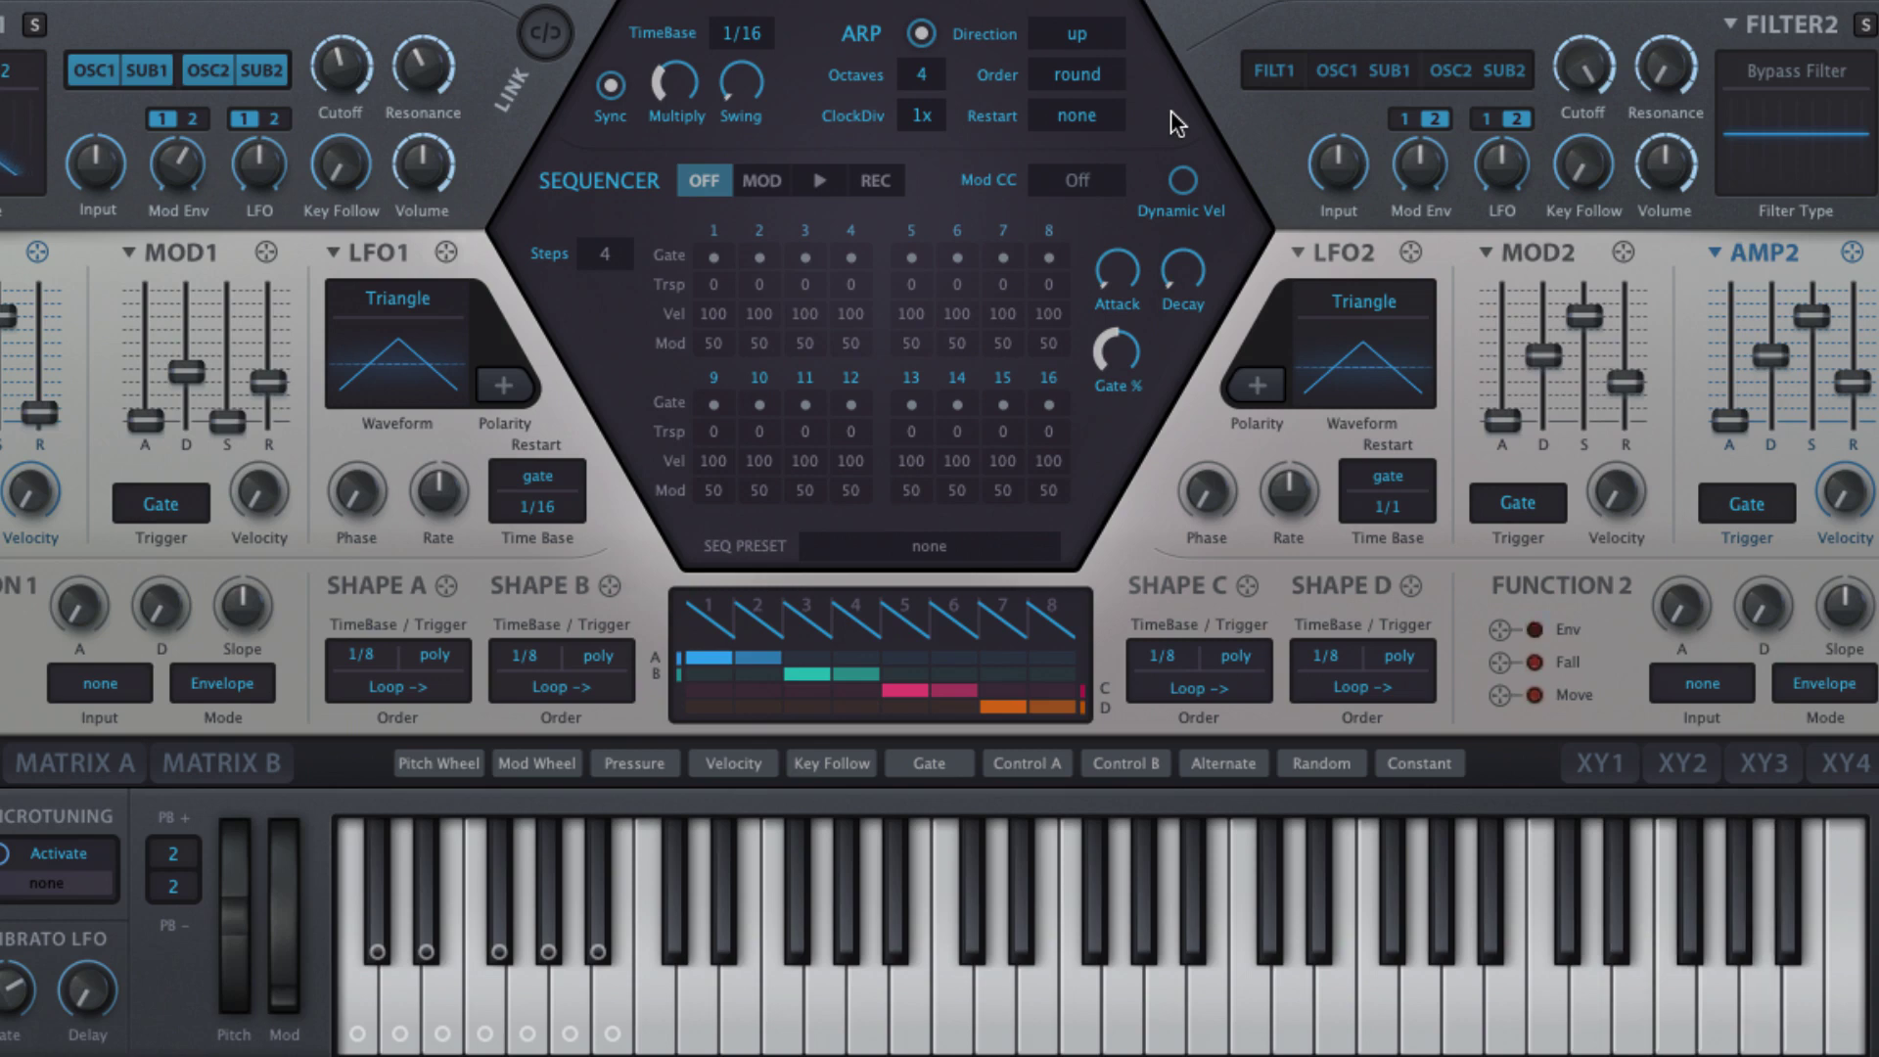
pyautogui.click(1079, 74)
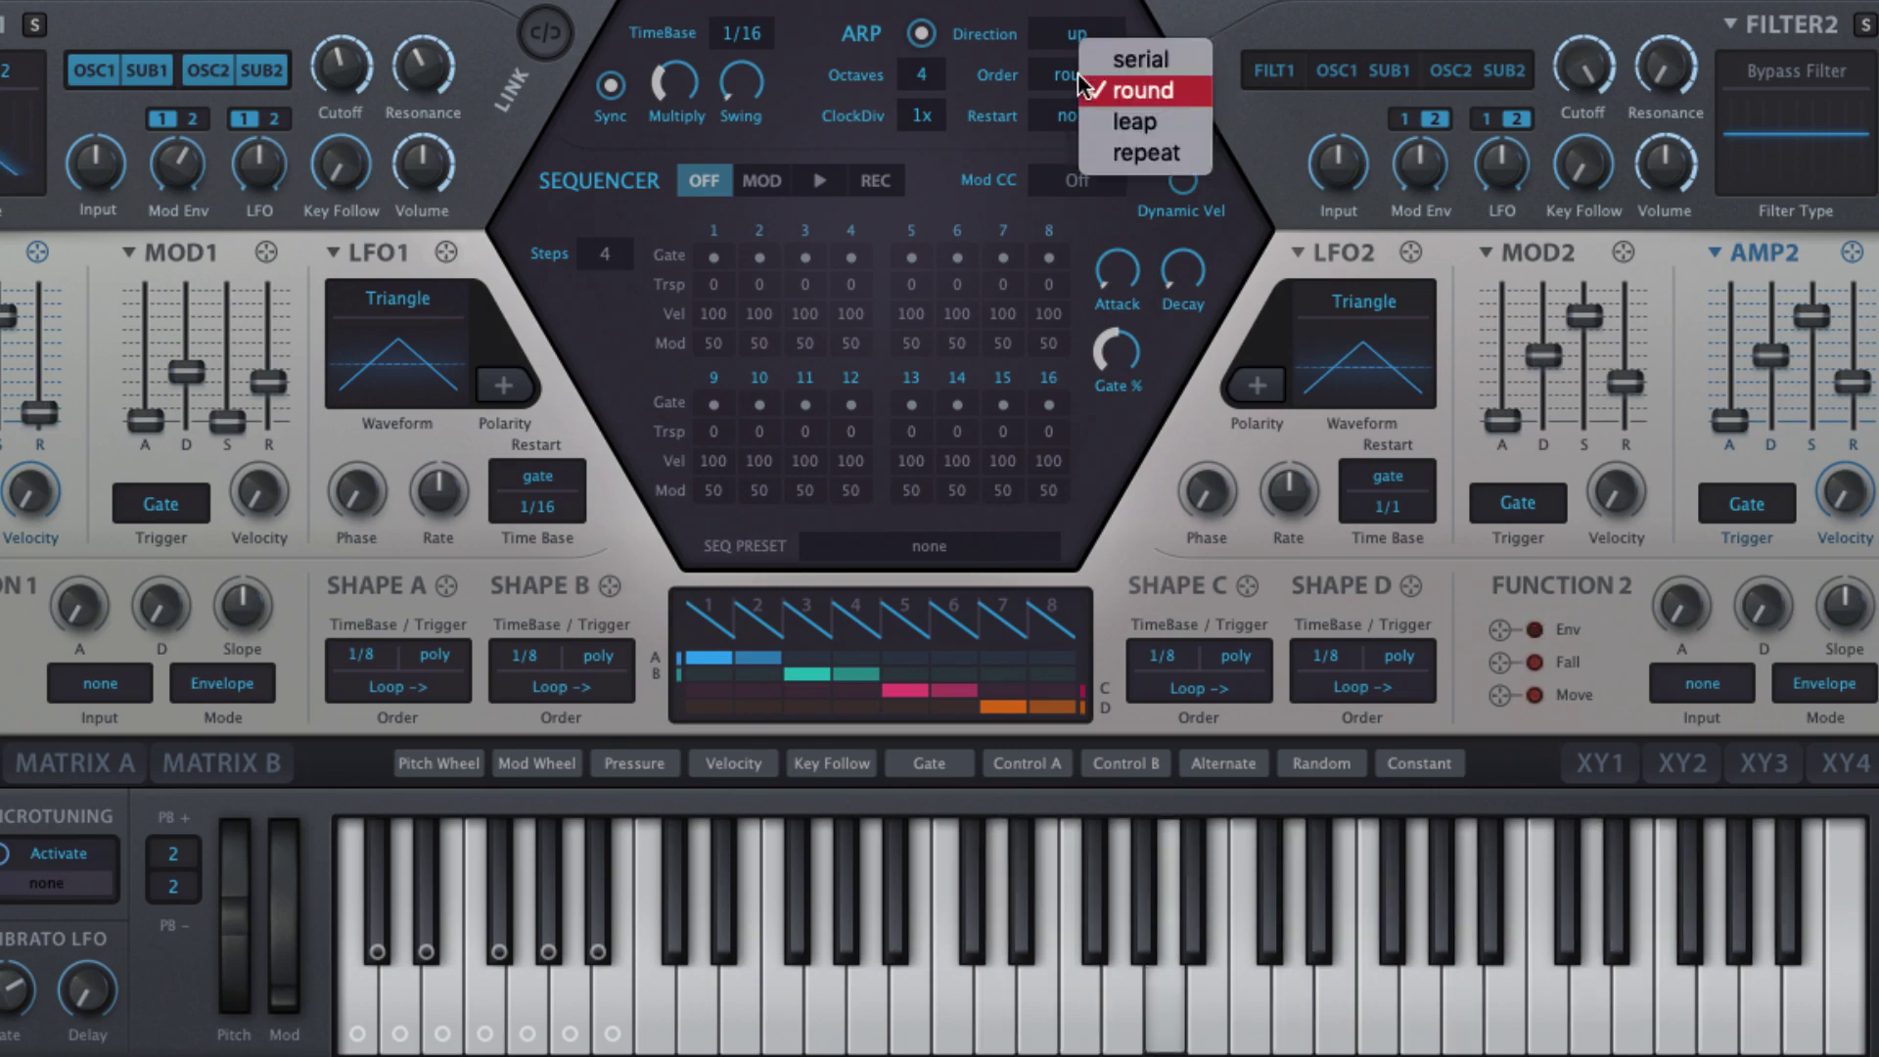
pyautogui.click(1106, 122)
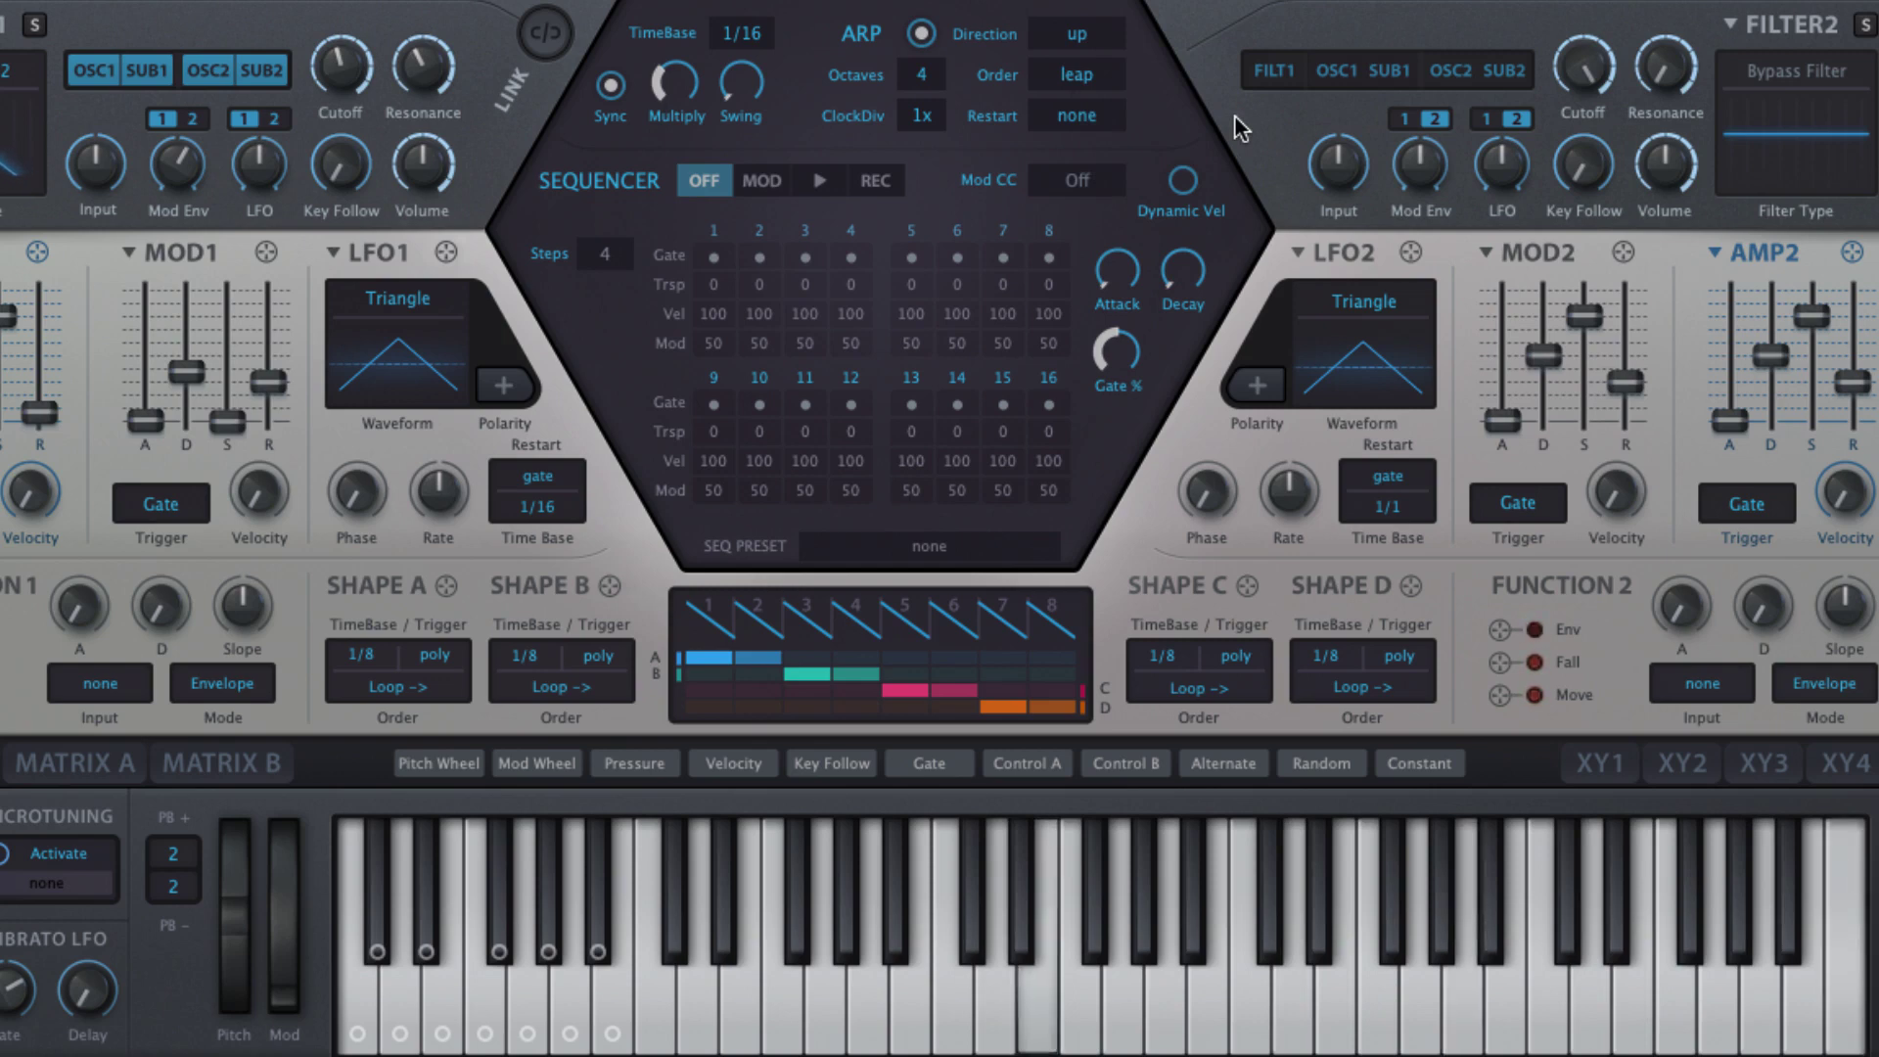
pyautogui.click(1086, 85)
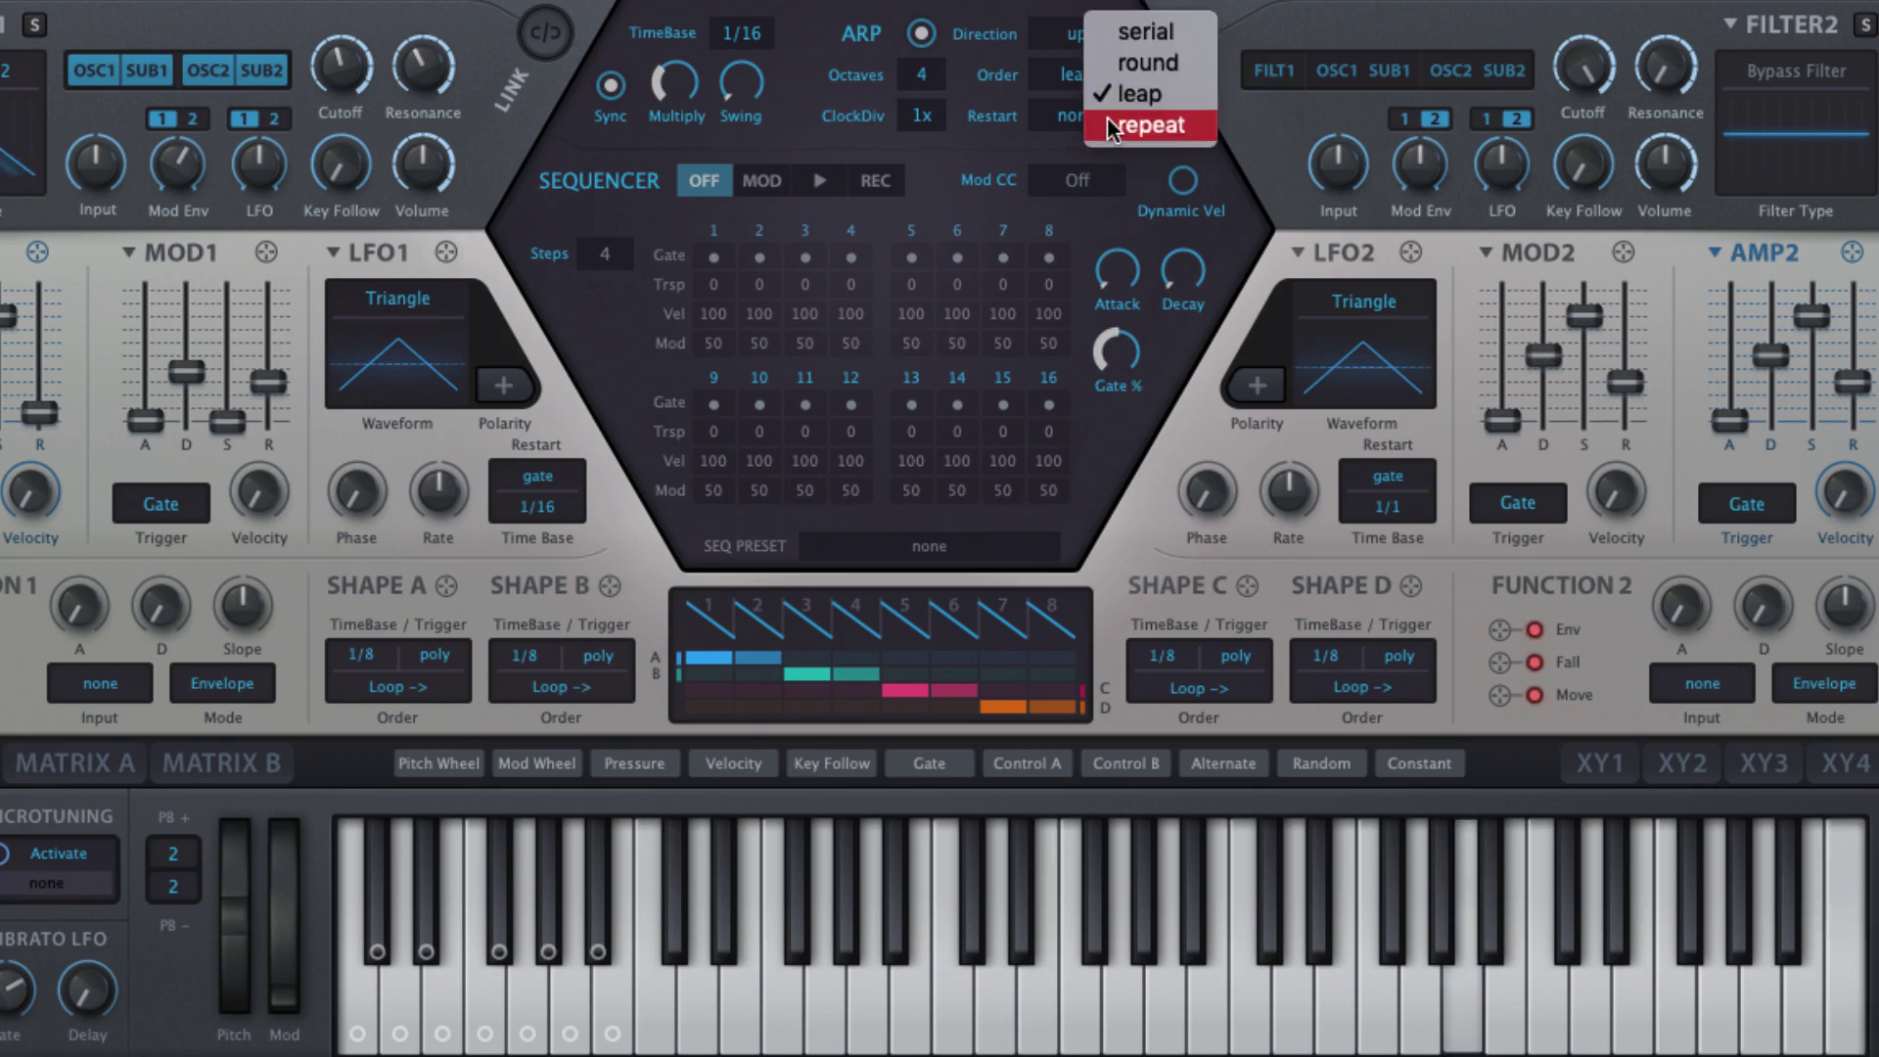
pyautogui.click(1174, 127)
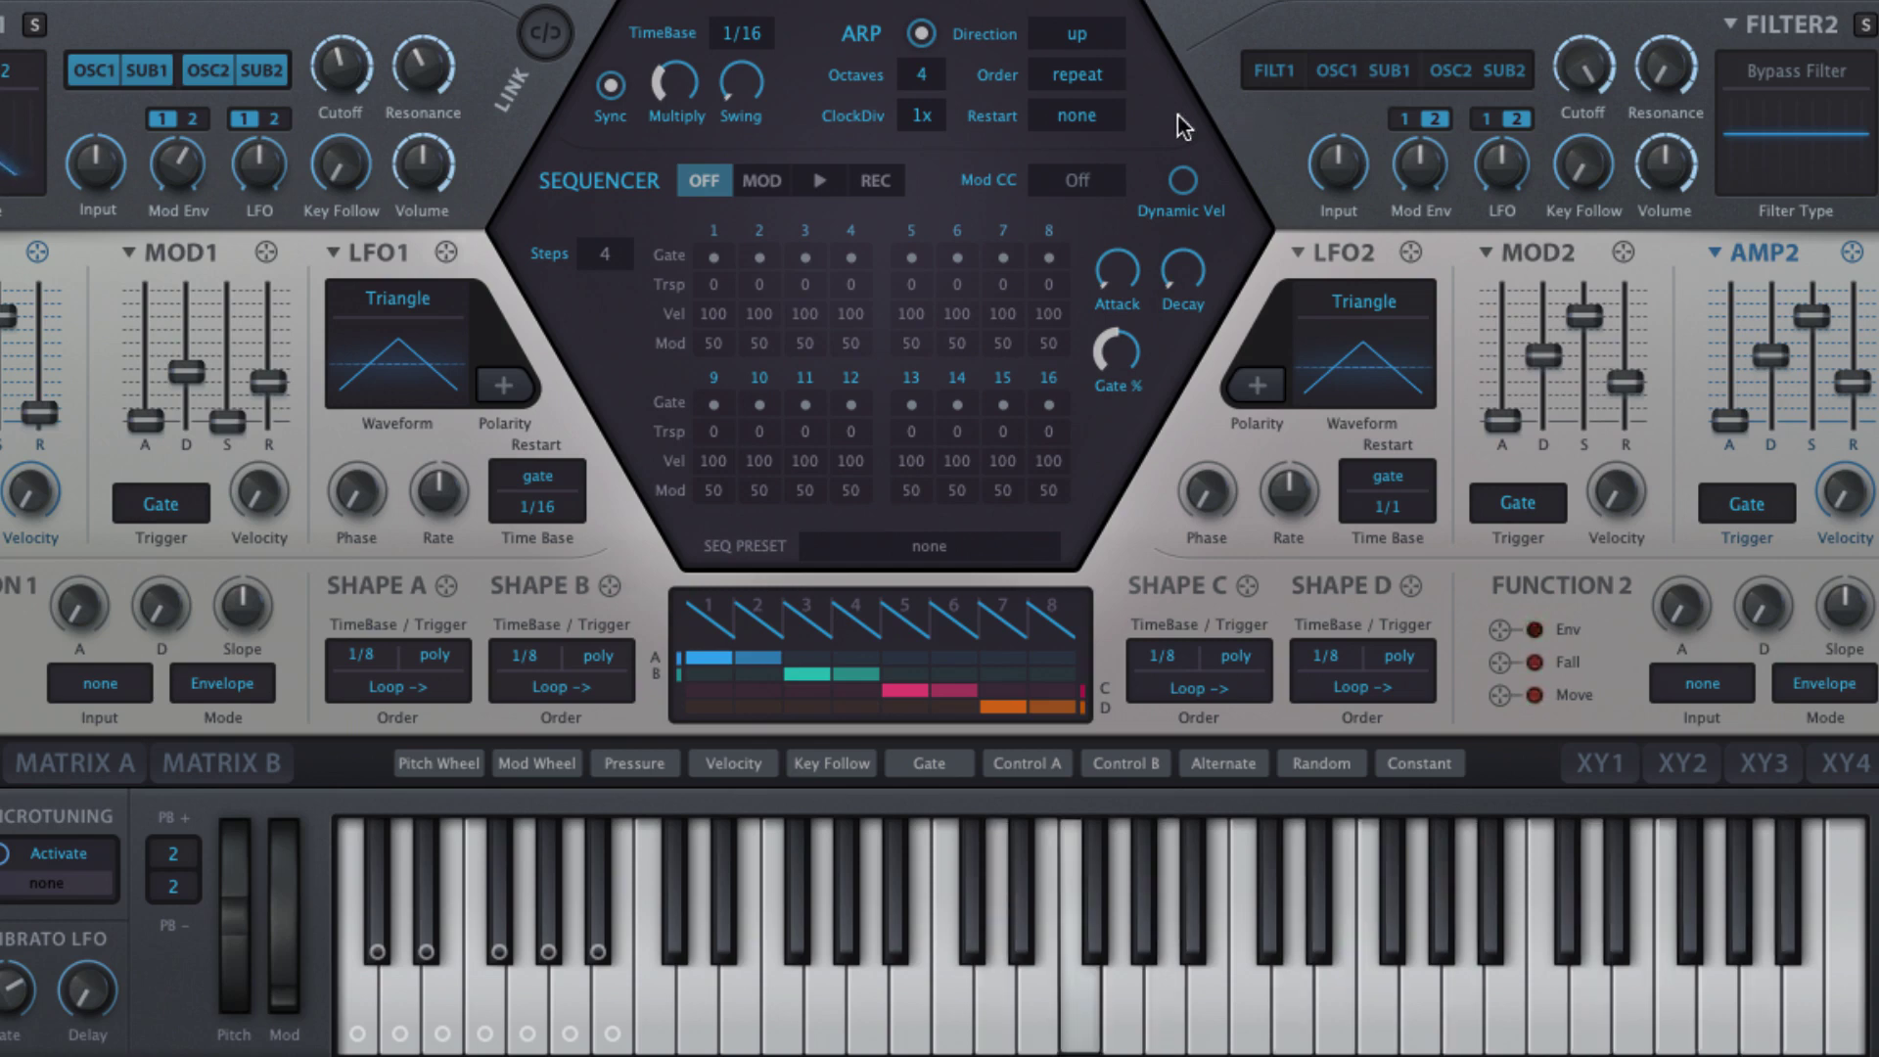
# Try the arpeggiator's Restart at 5, 7, 10 and 14 and return it to none
pyautogui.click(1098, 116)
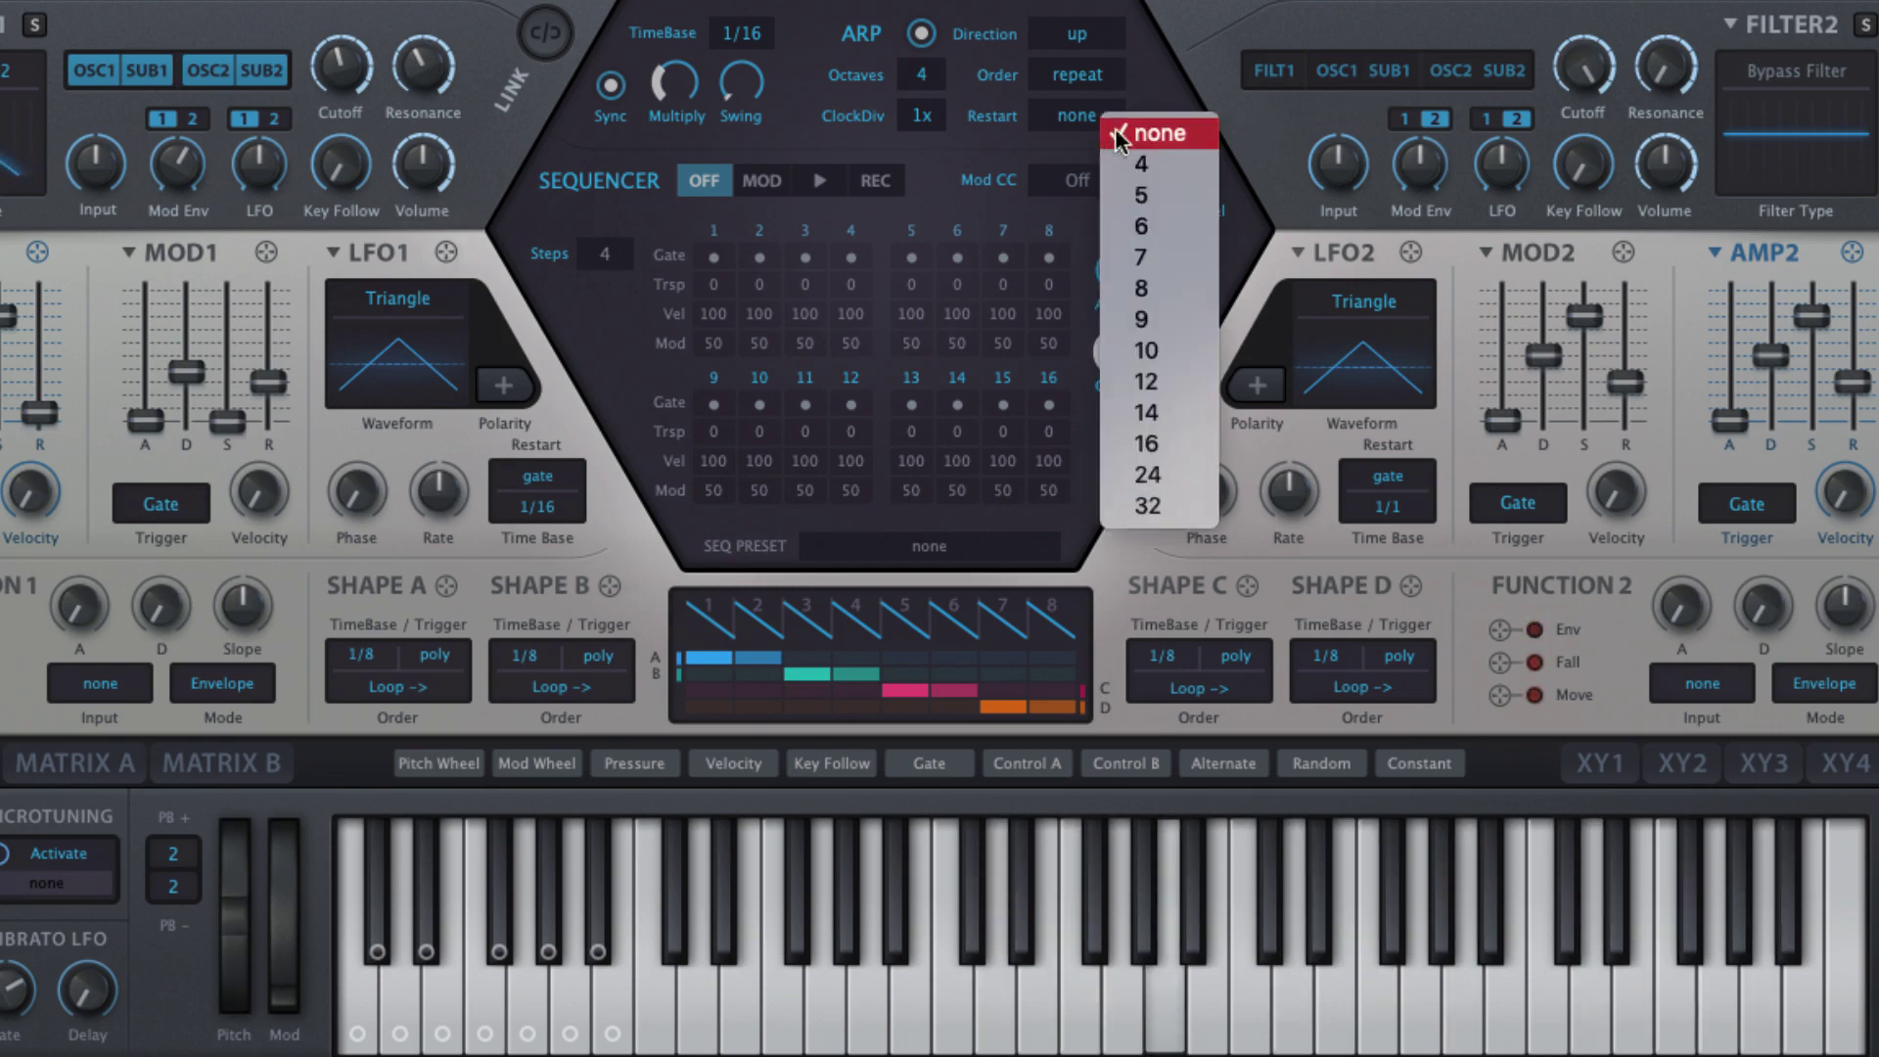
pyautogui.click(1147, 194)
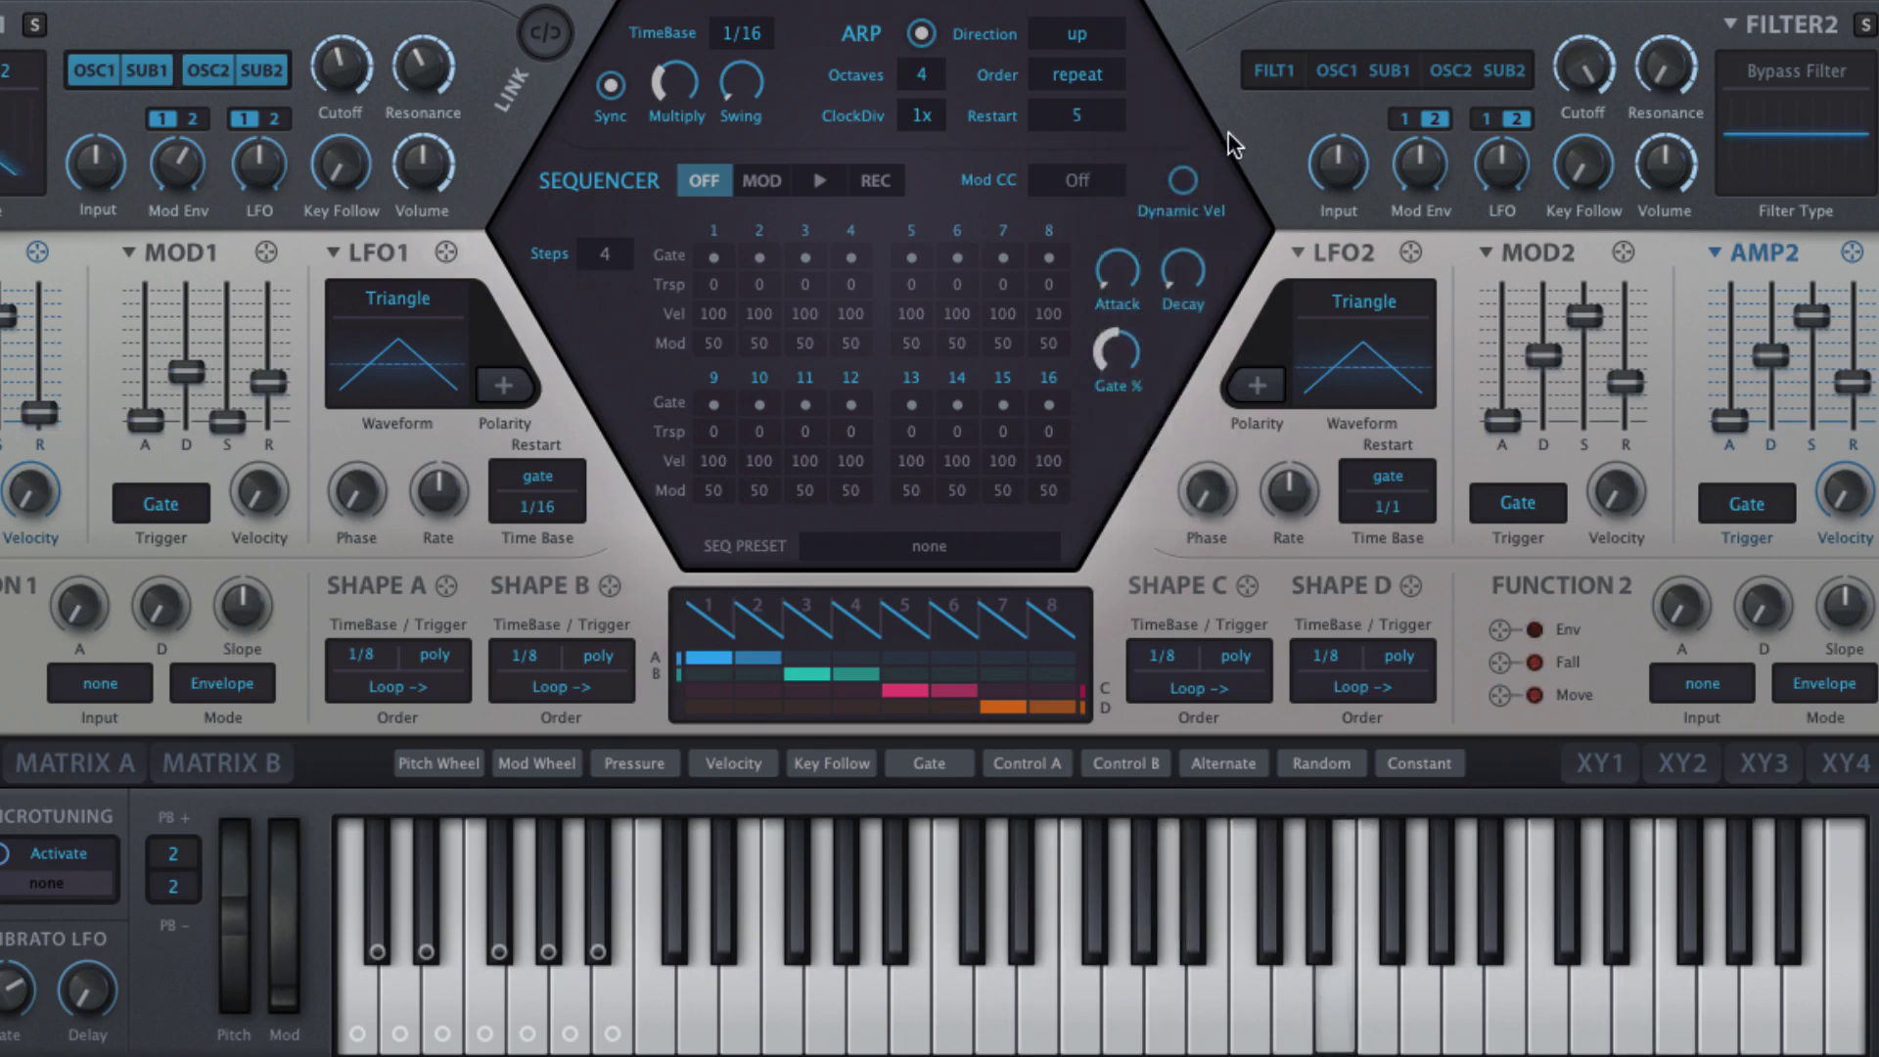
pyautogui.click(1098, 123)
pyautogui.click(1135, 190)
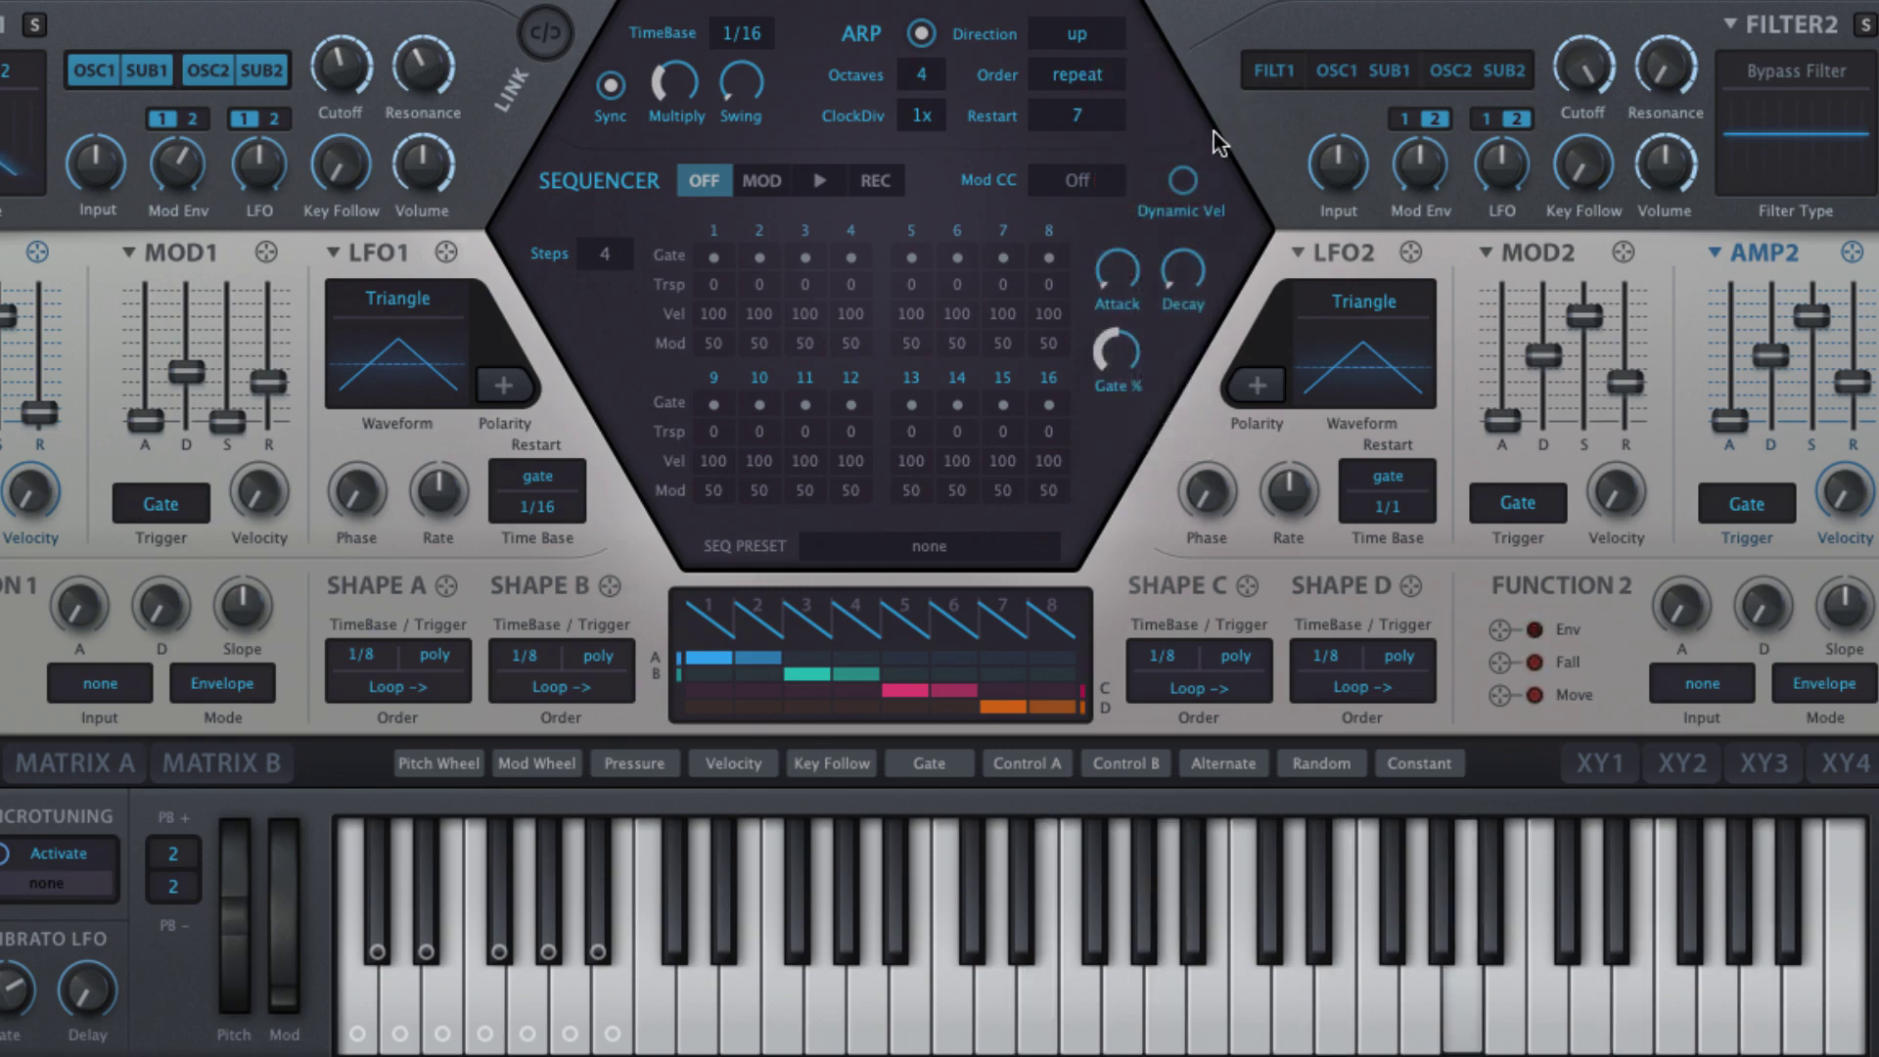
pyautogui.click(1088, 119)
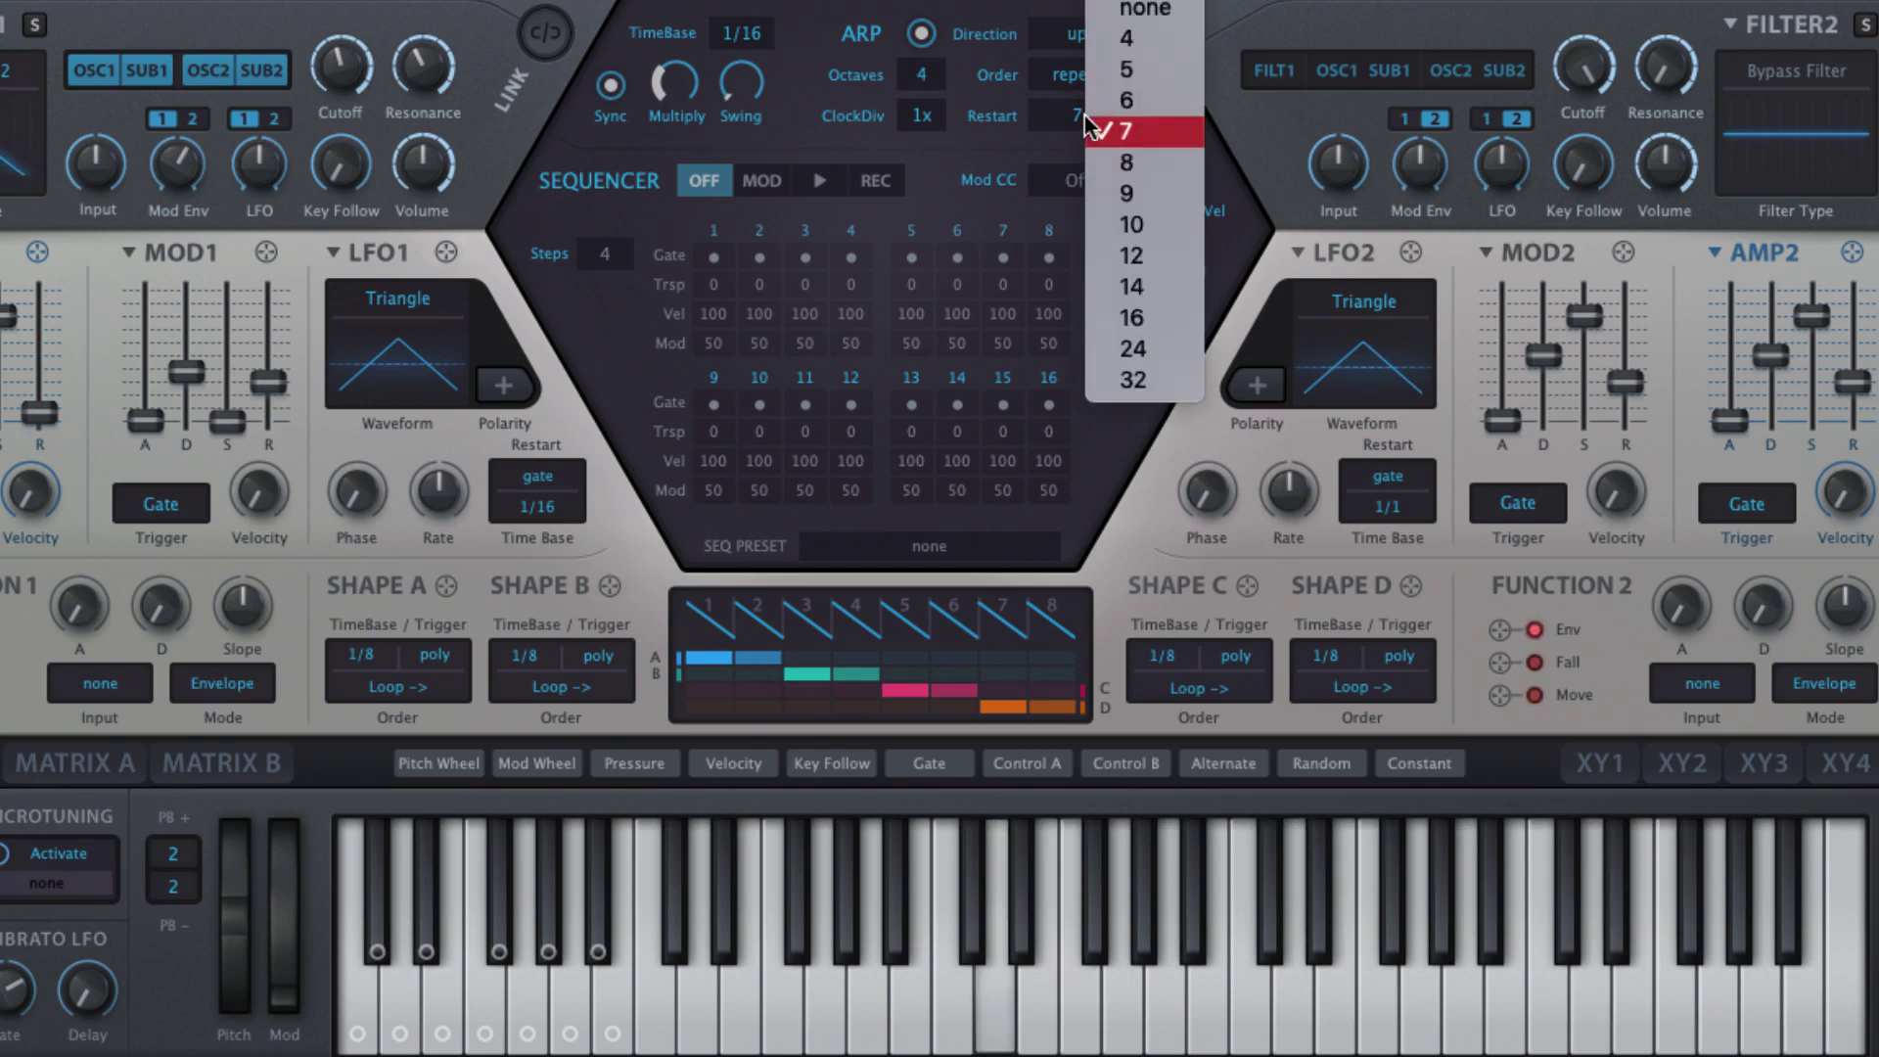
pyautogui.click(1132, 226)
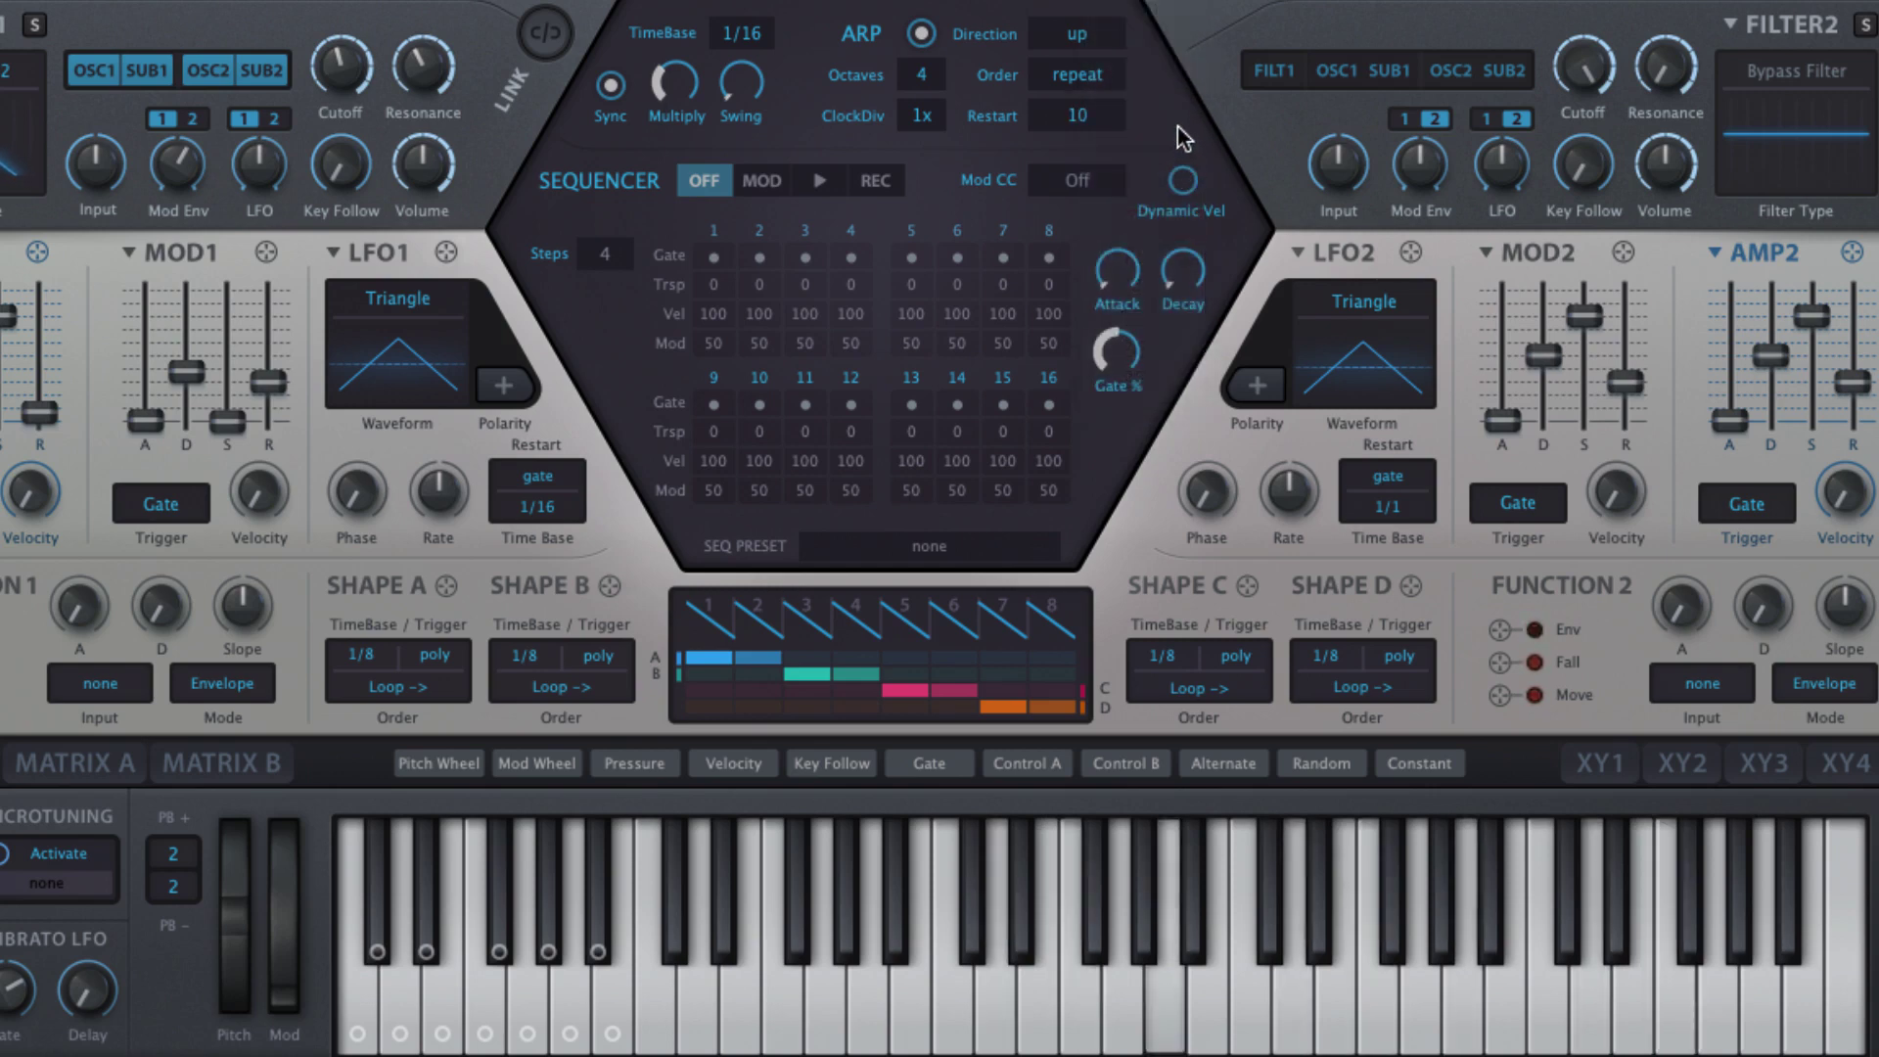
pyautogui.click(1096, 122)
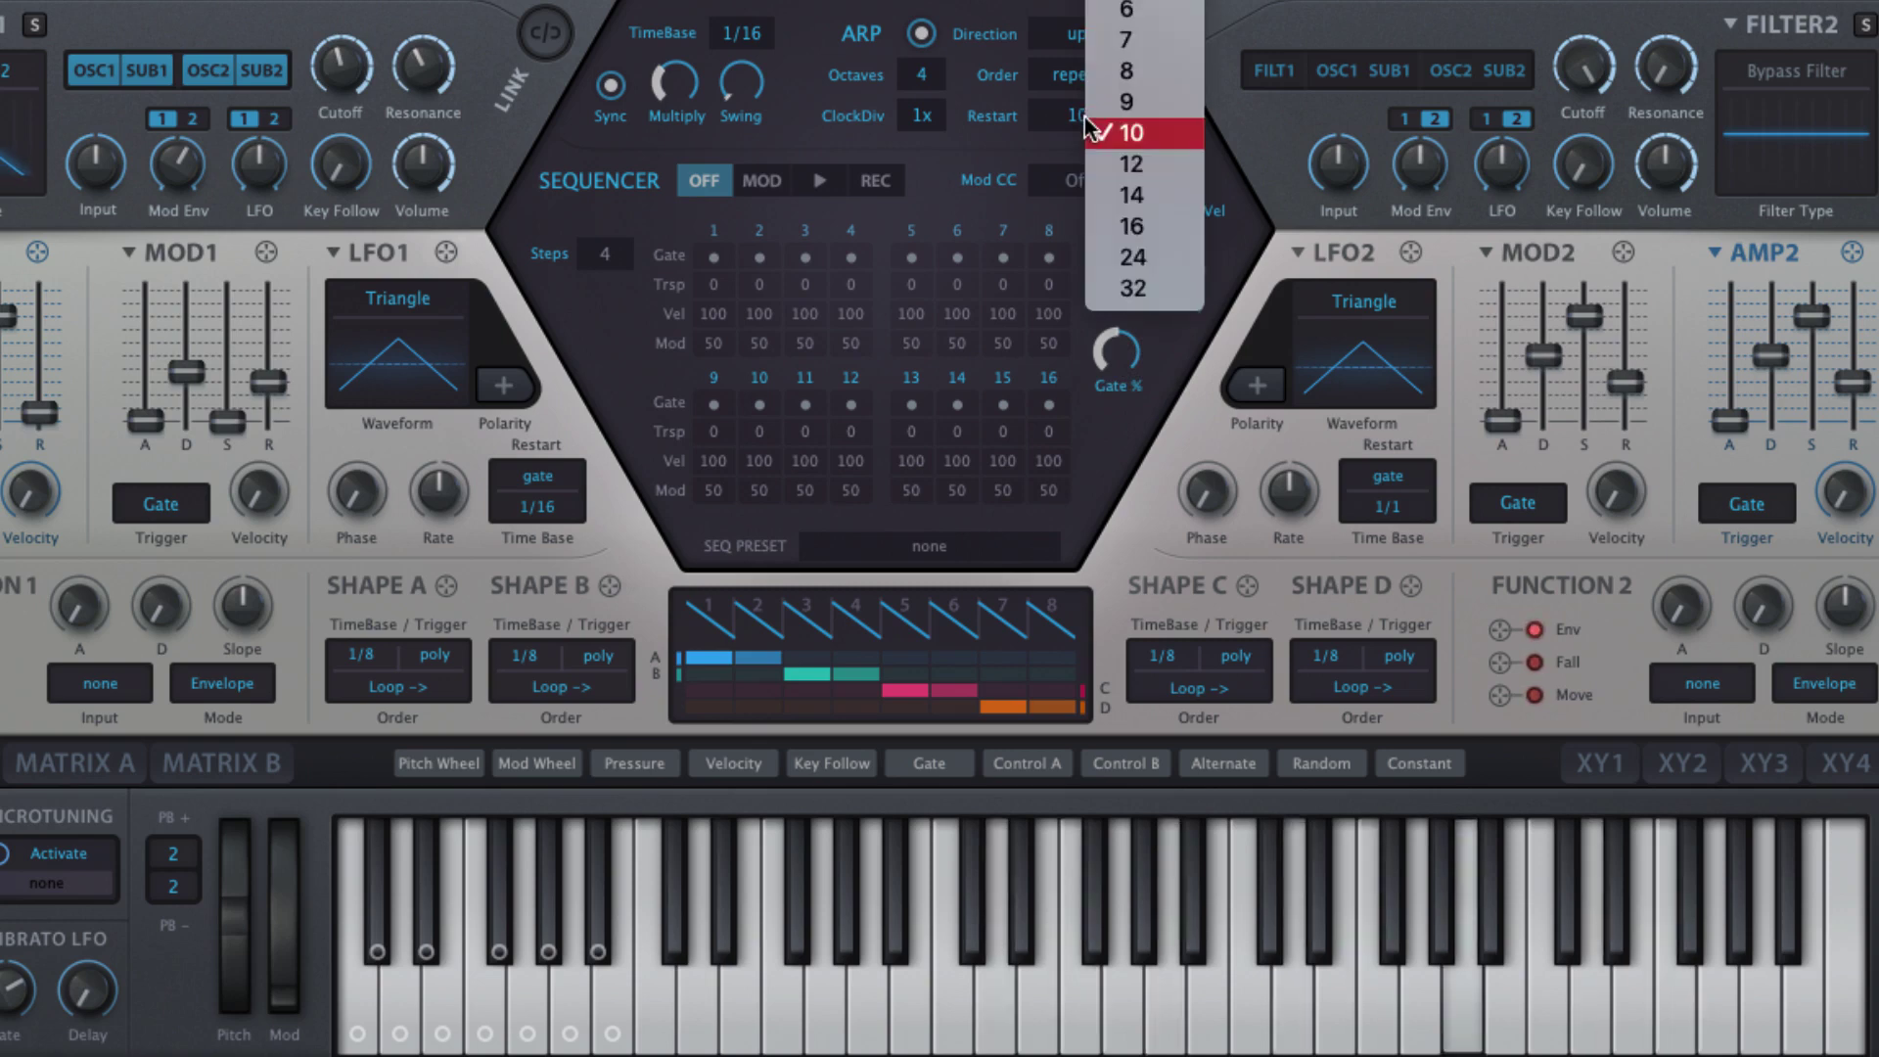
pyautogui.click(1130, 195)
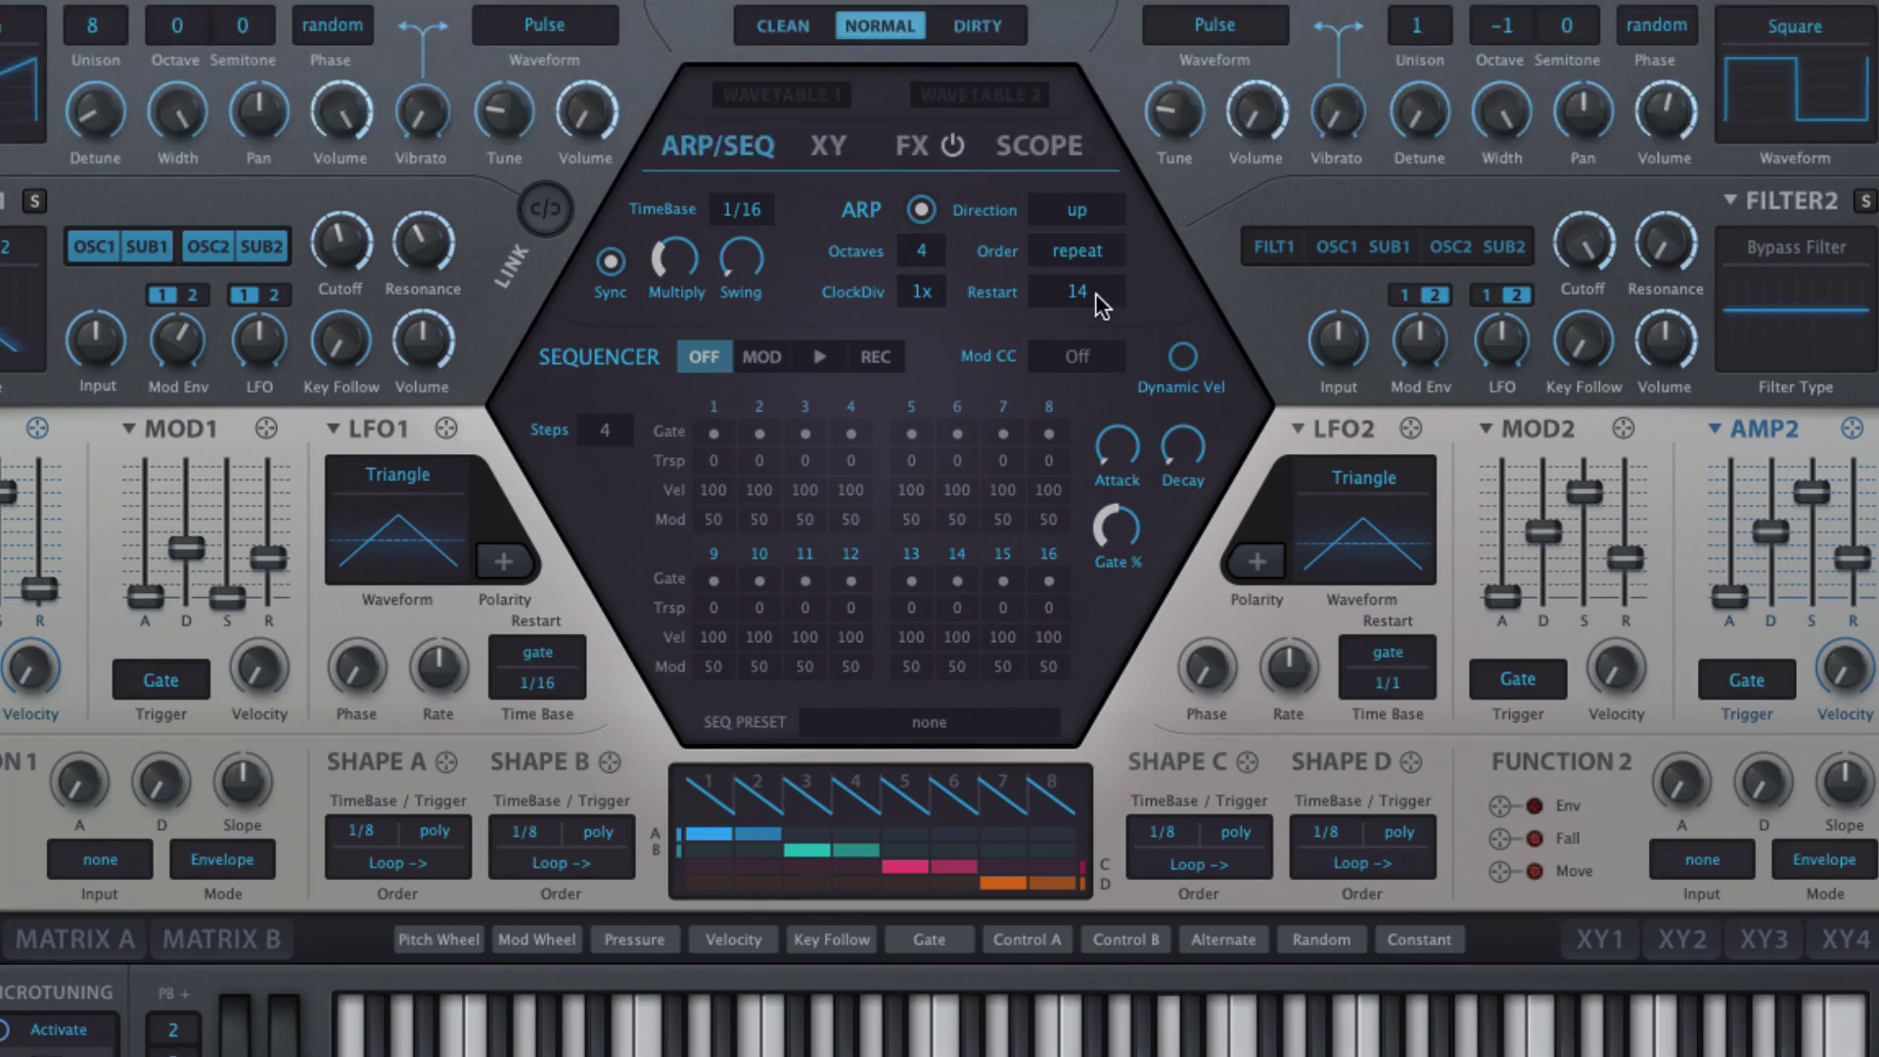
pyautogui.click(1096, 295)
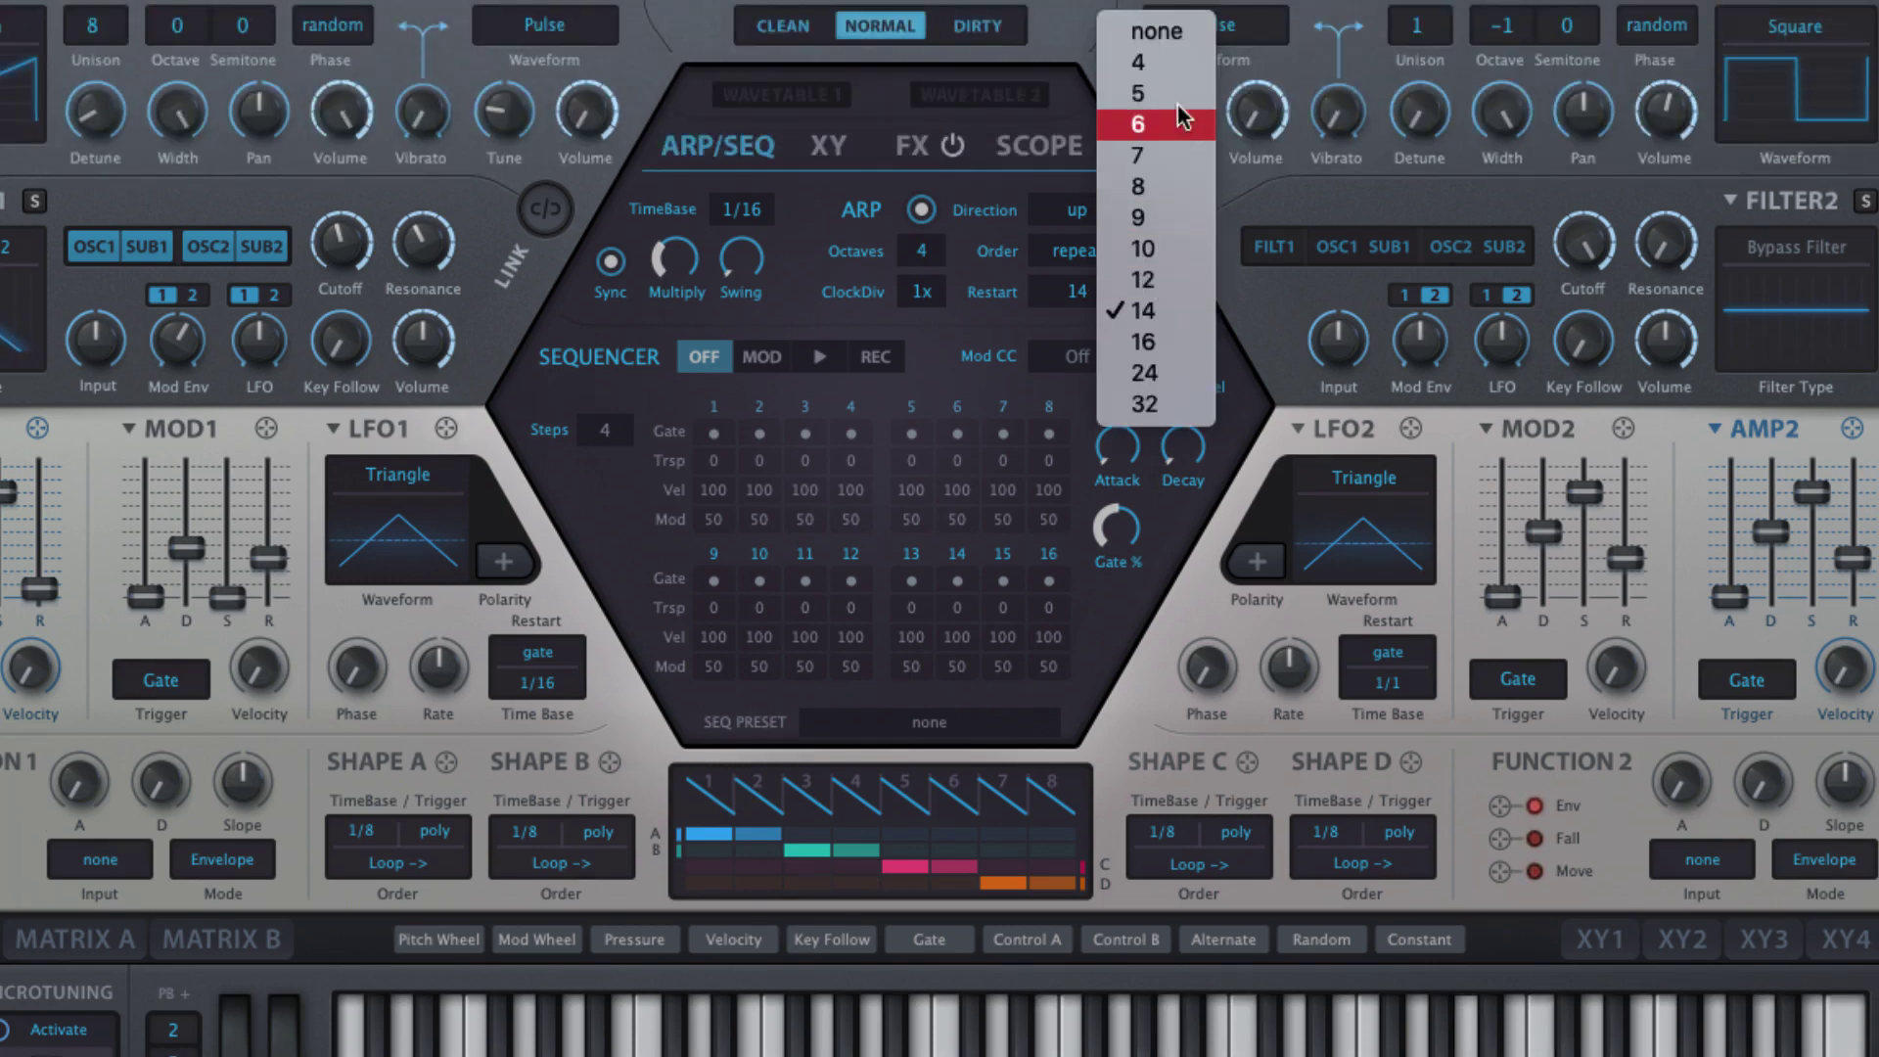
pyautogui.click(1157, 31)
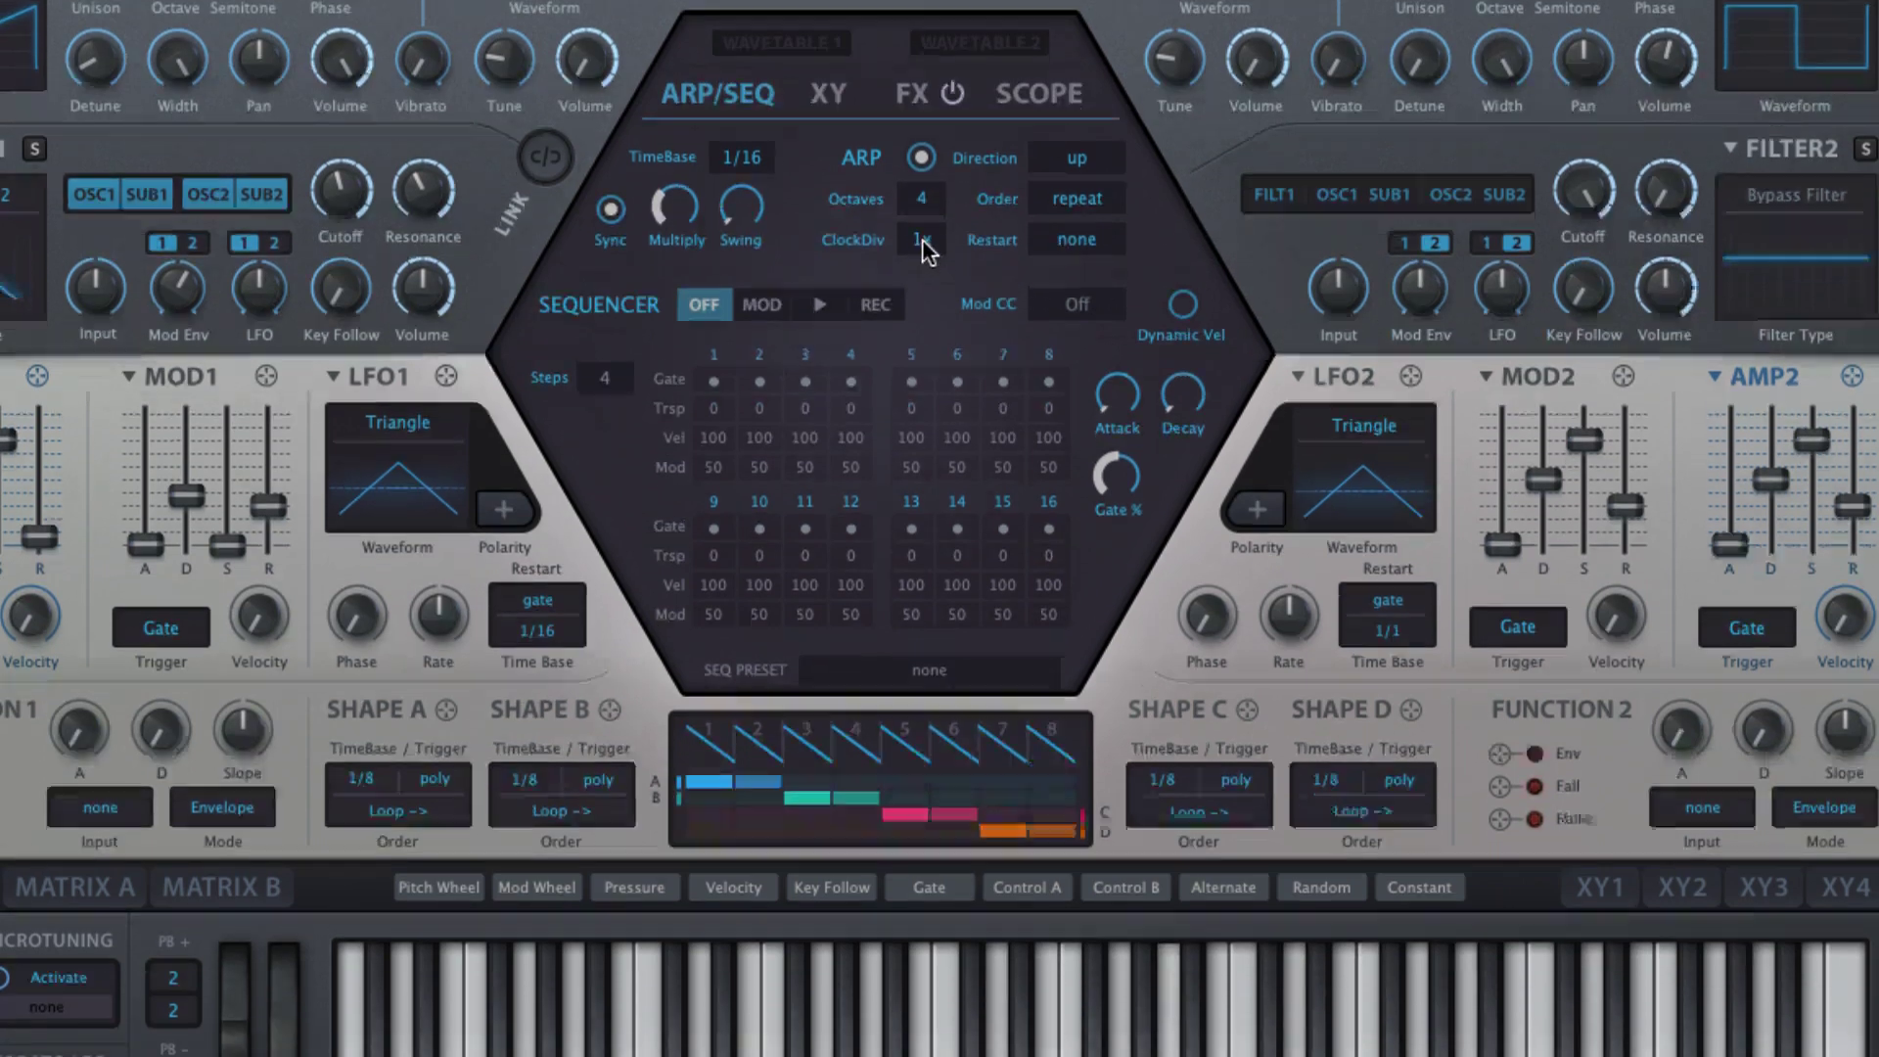
# Try the arpeggiator's ClockDiv at 2x, 4x, 8x and 16x and return it to 1x
pyautogui.click(925, 244)
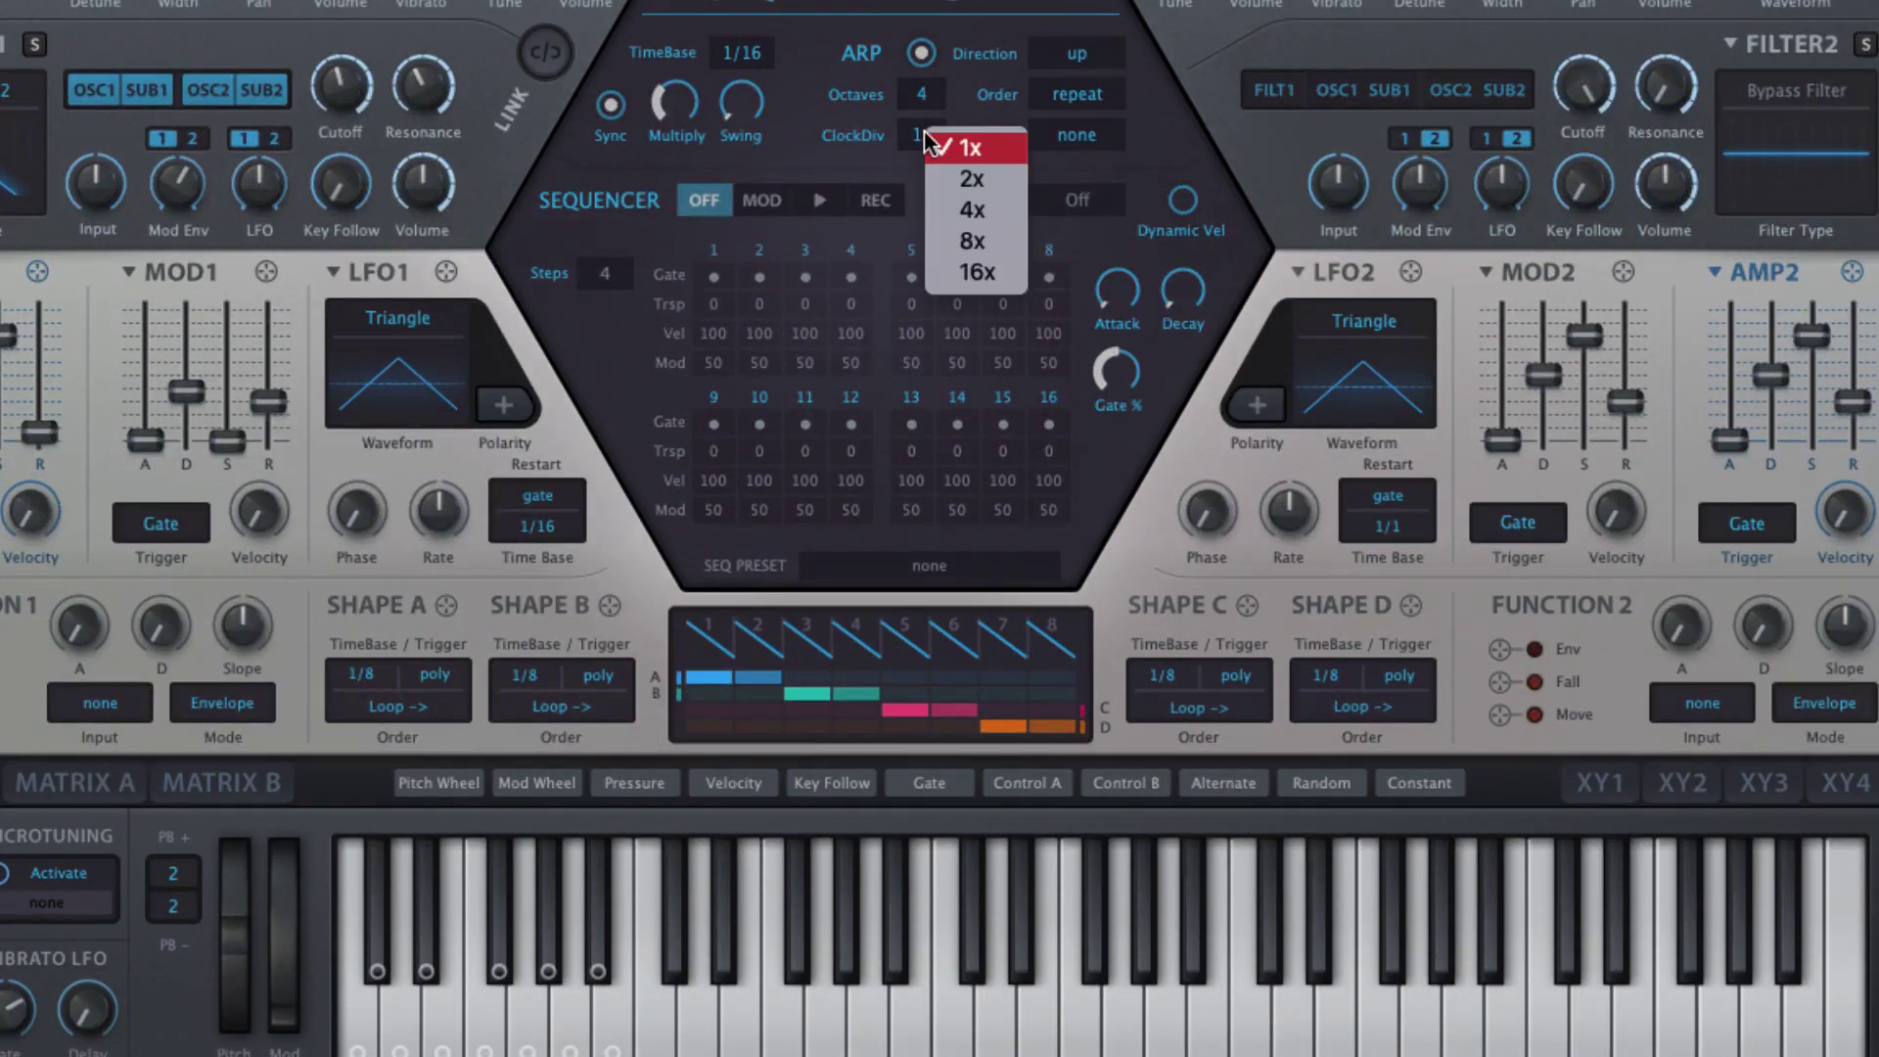
pyautogui.click(1007, 179)
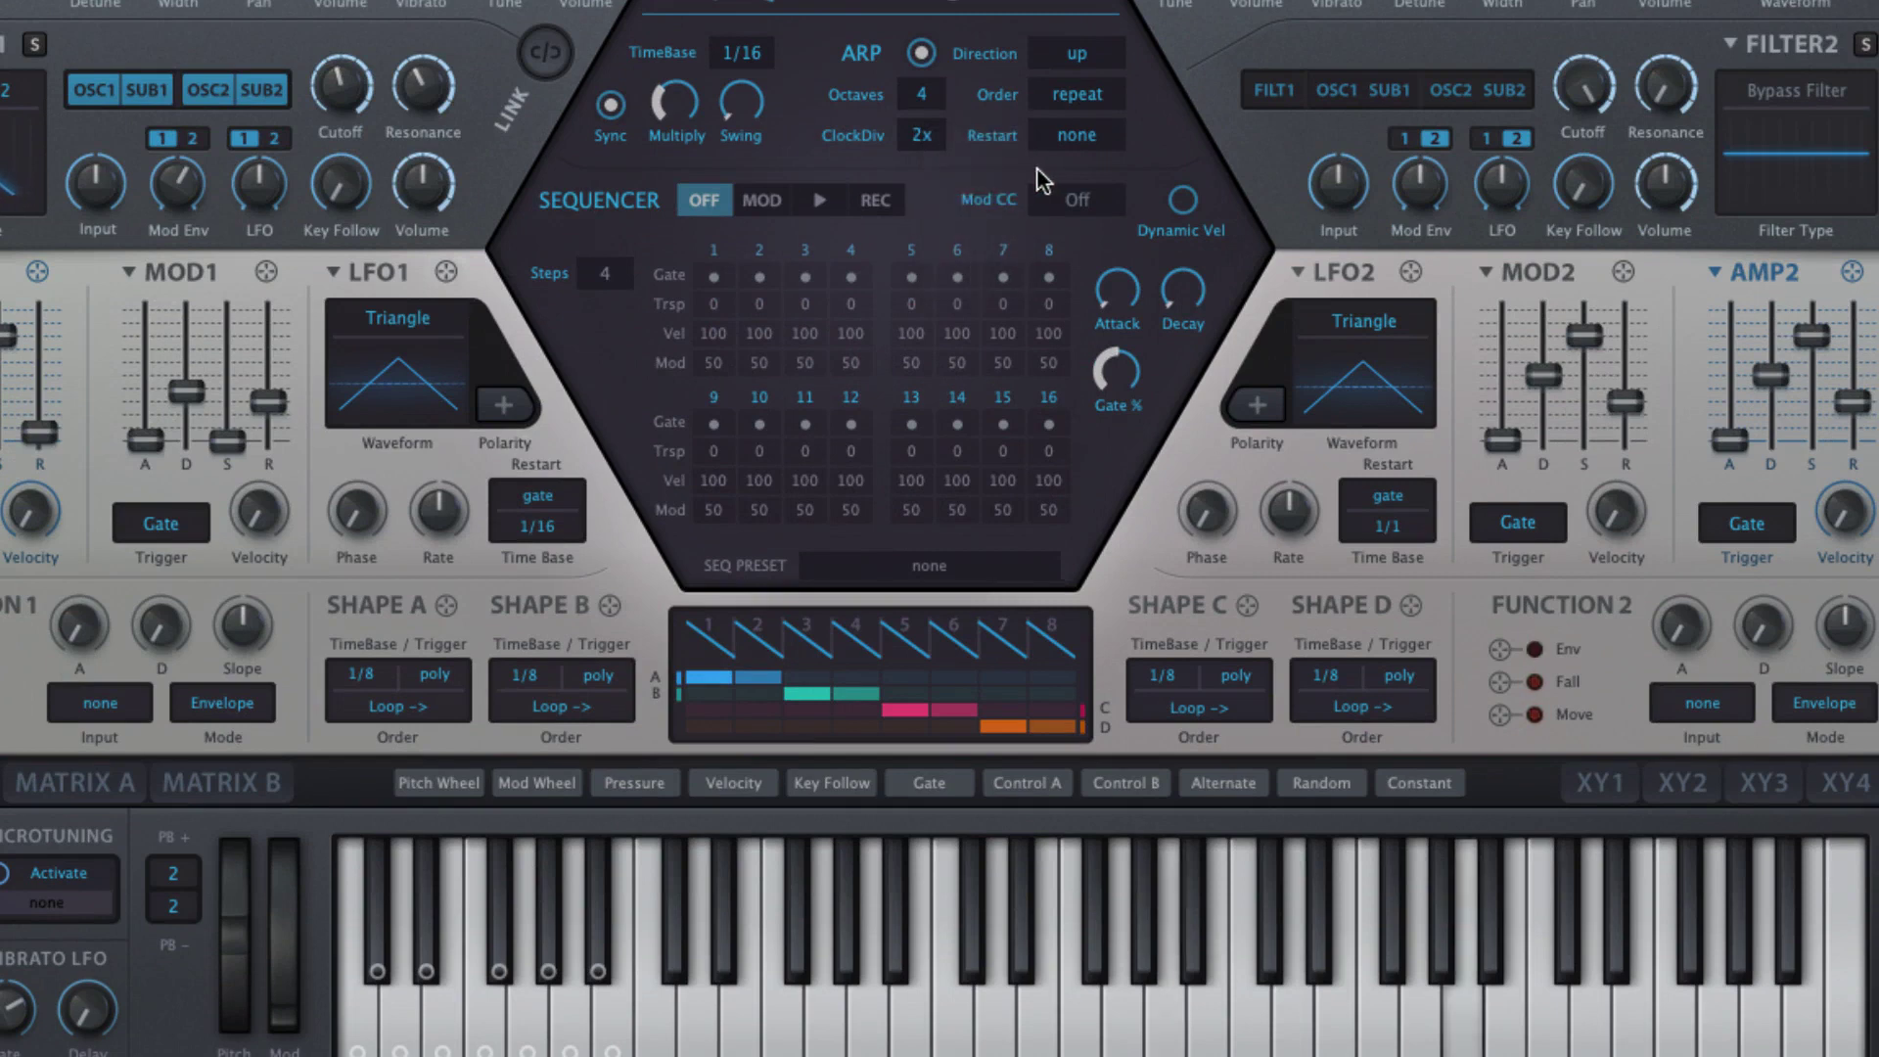
pyautogui.click(926, 137)
pyautogui.click(983, 180)
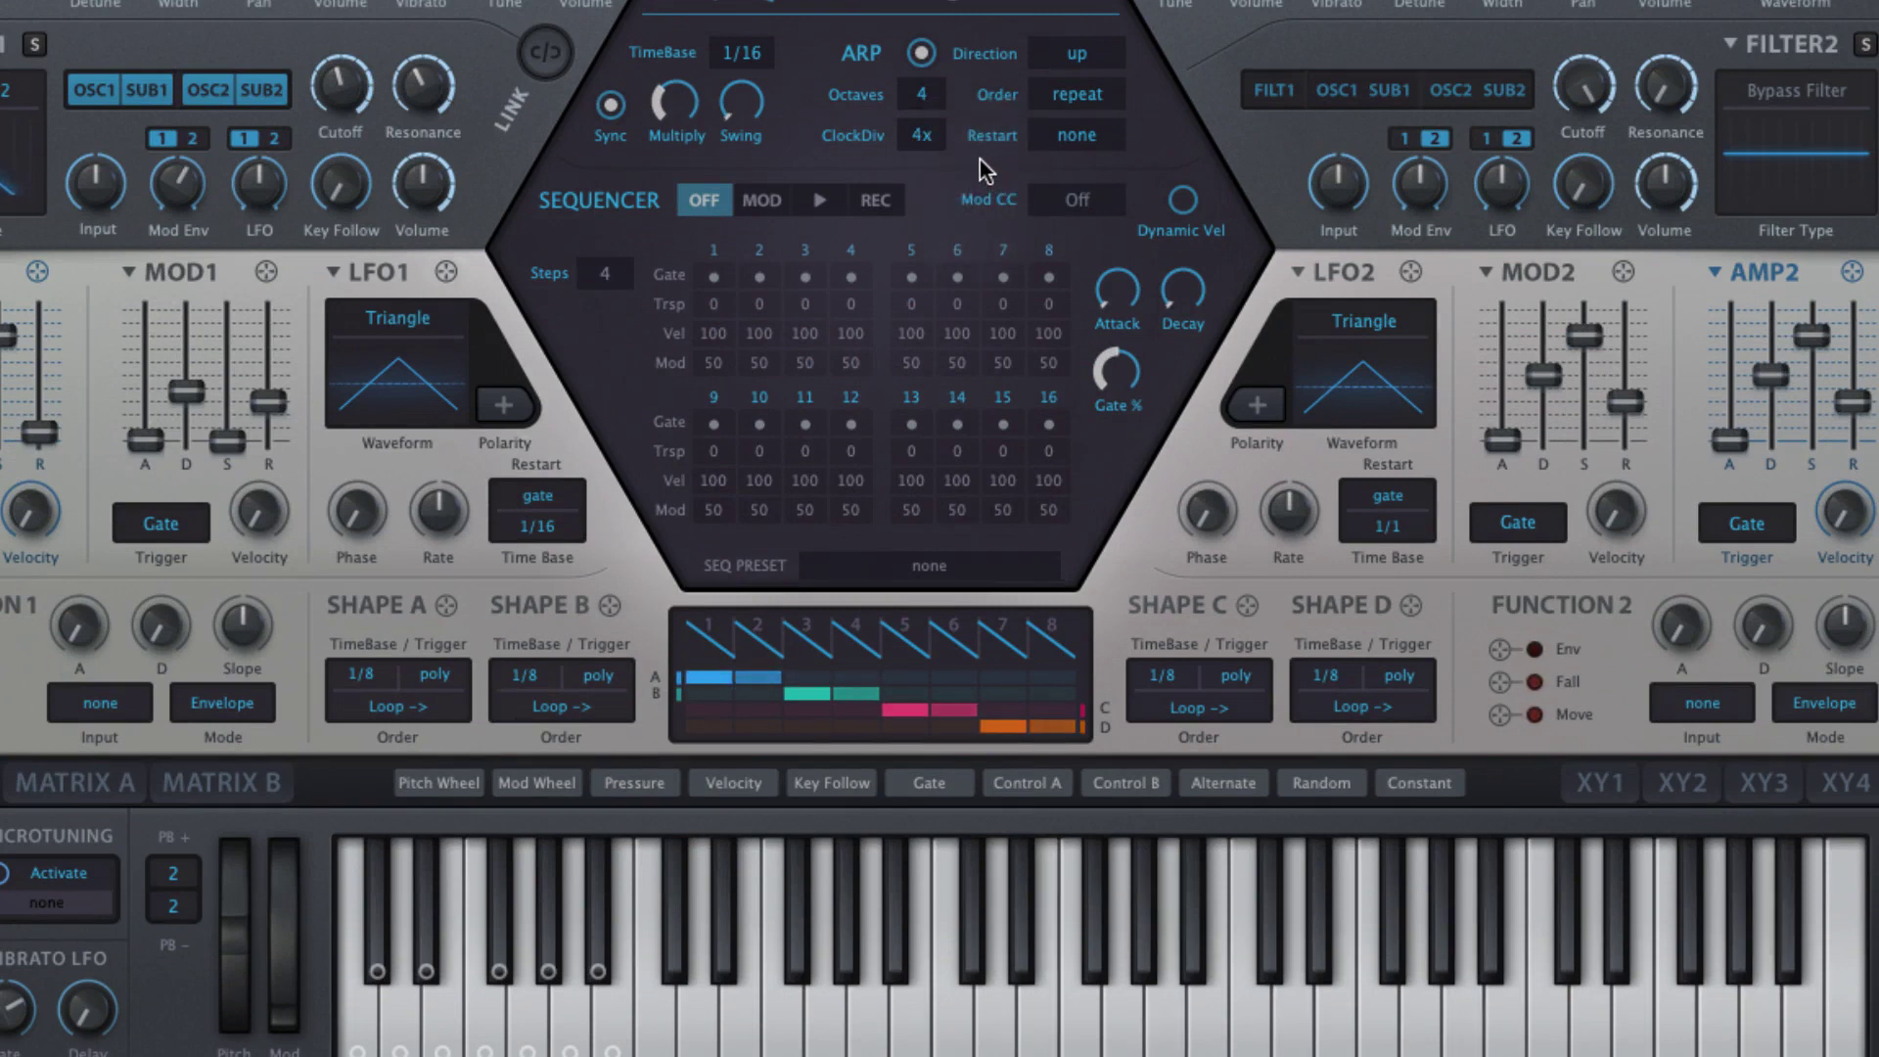
pyautogui.click(925, 137)
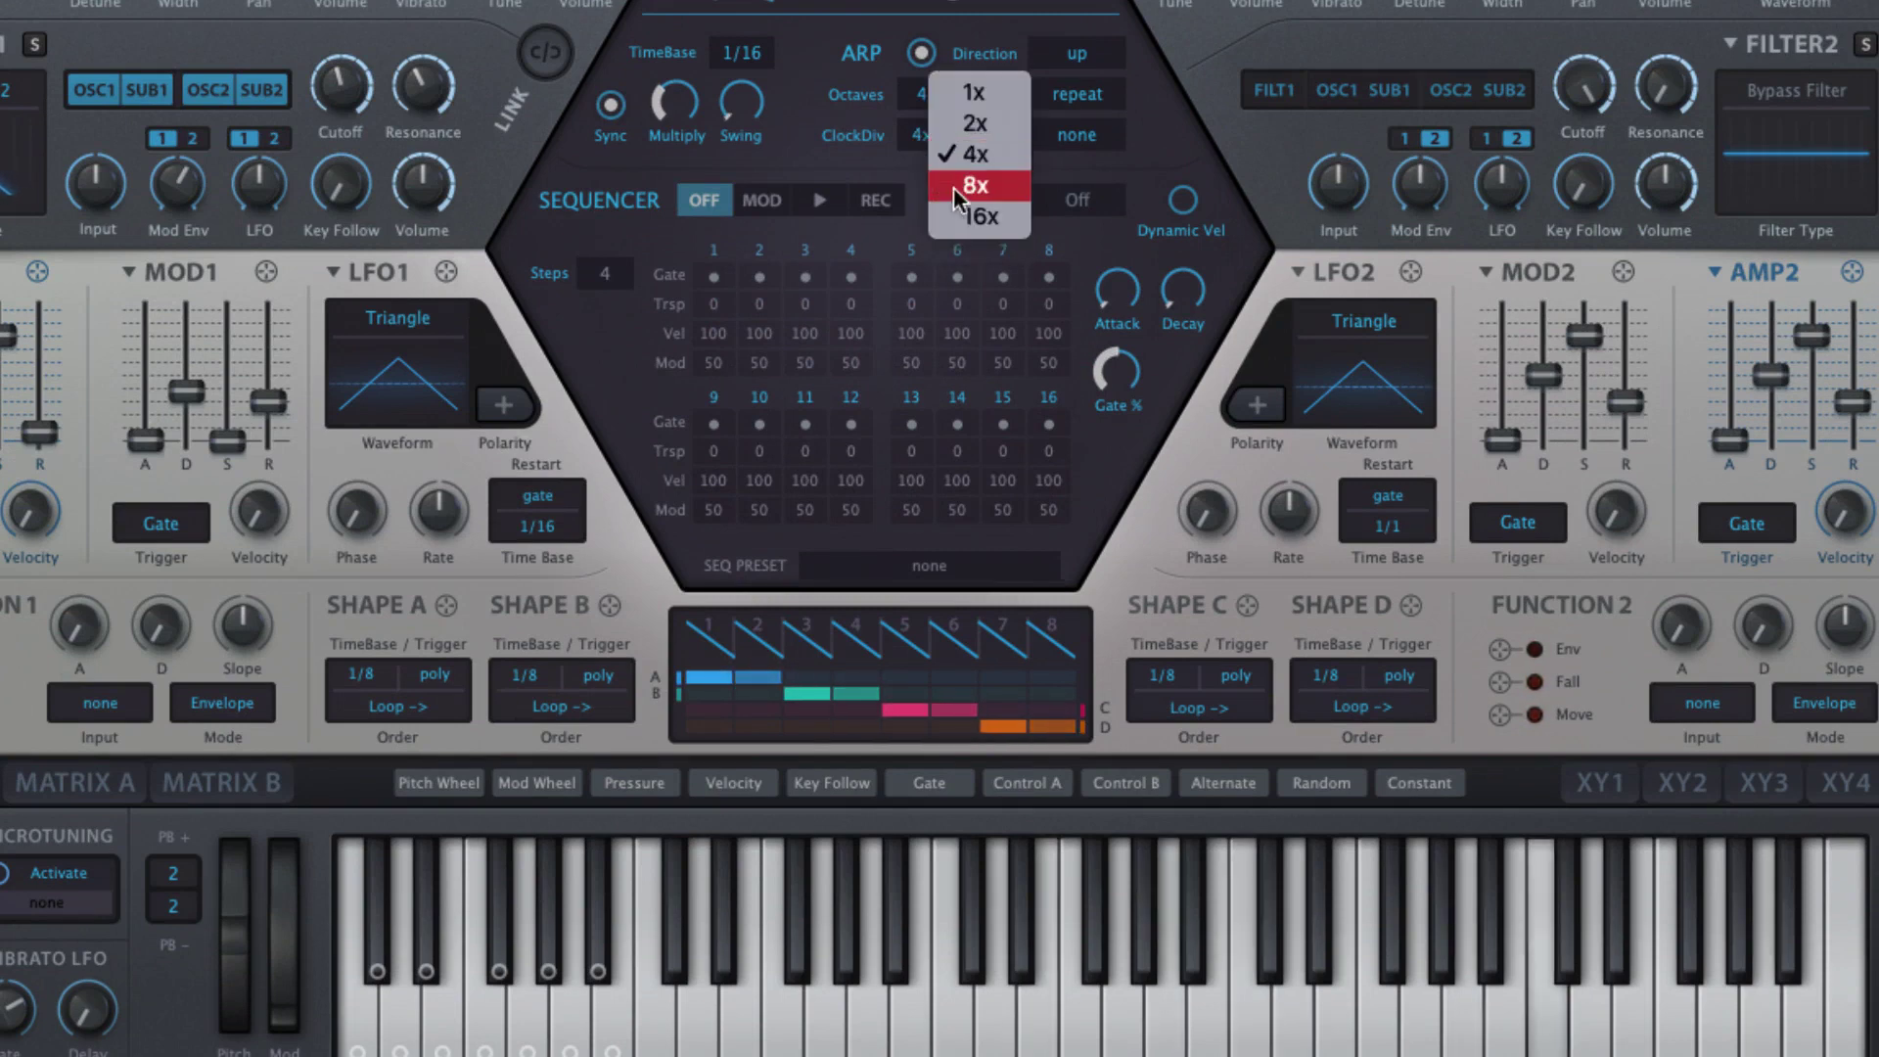
pyautogui.press('Escape')
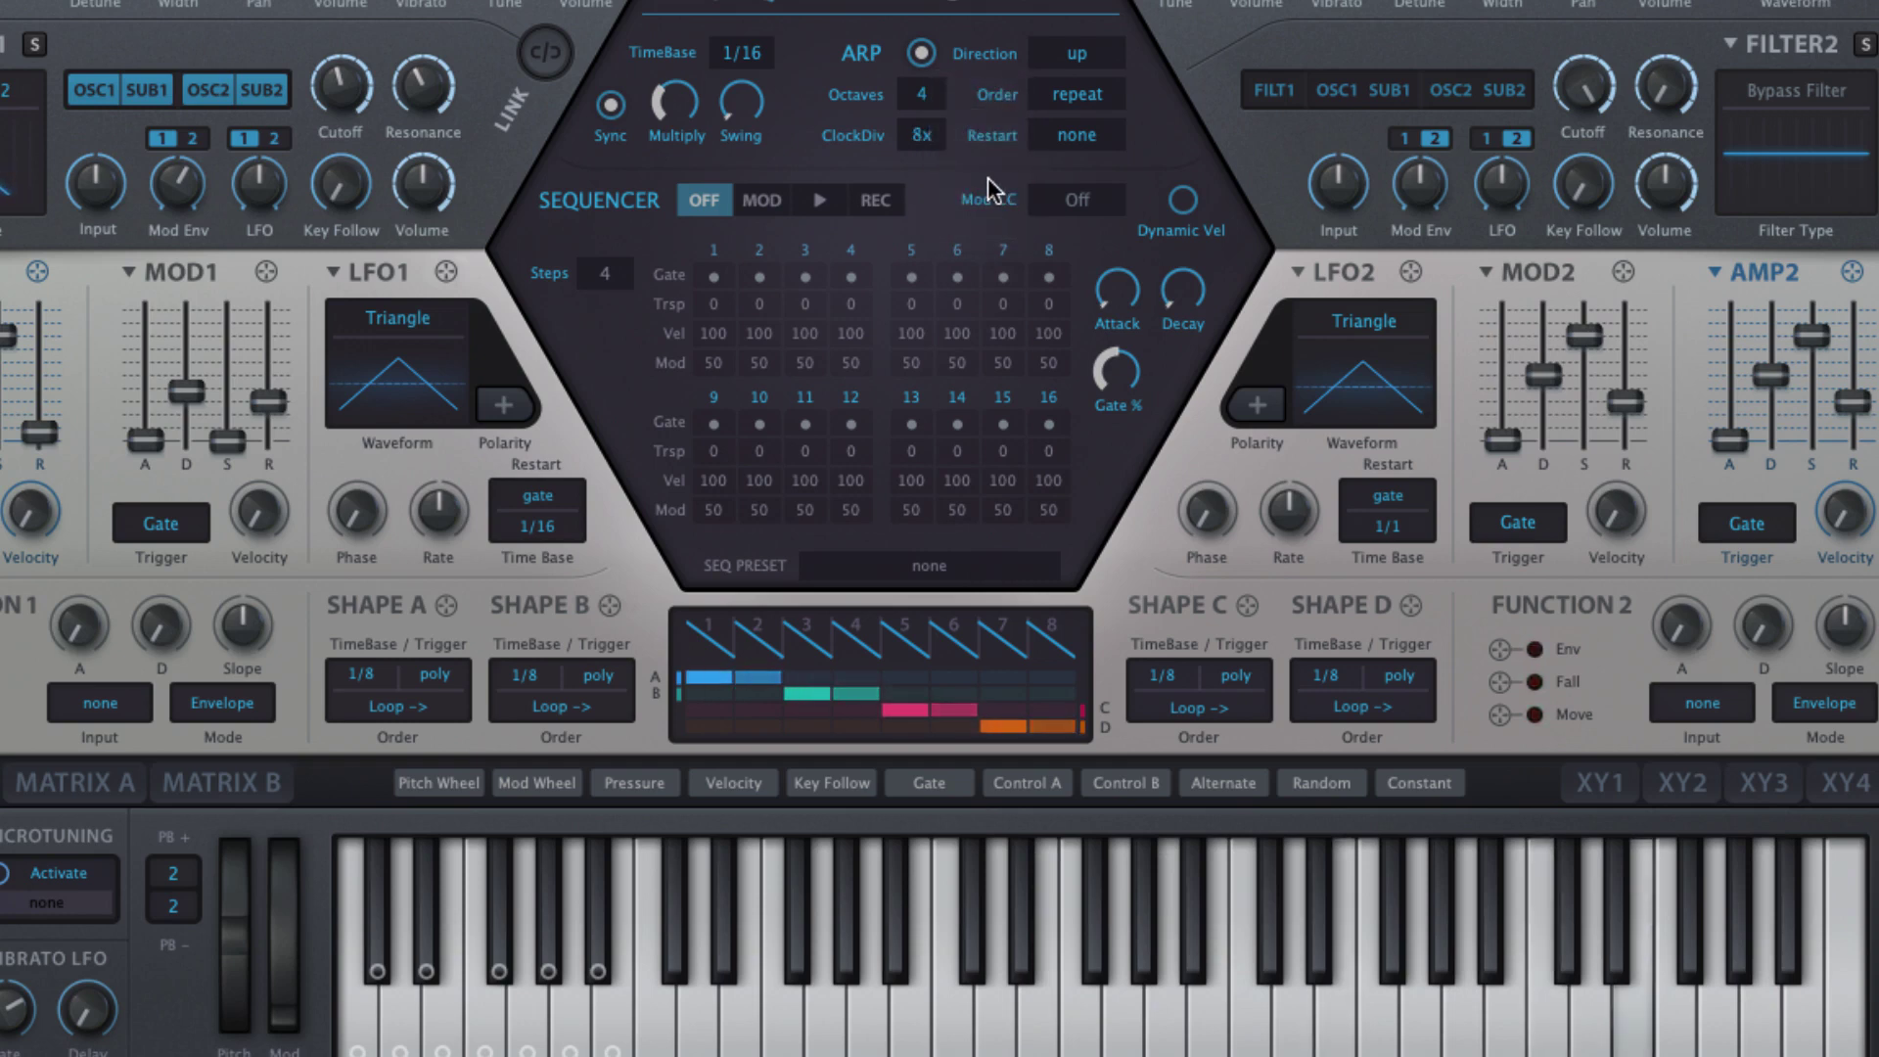
pyautogui.click(934, 147)
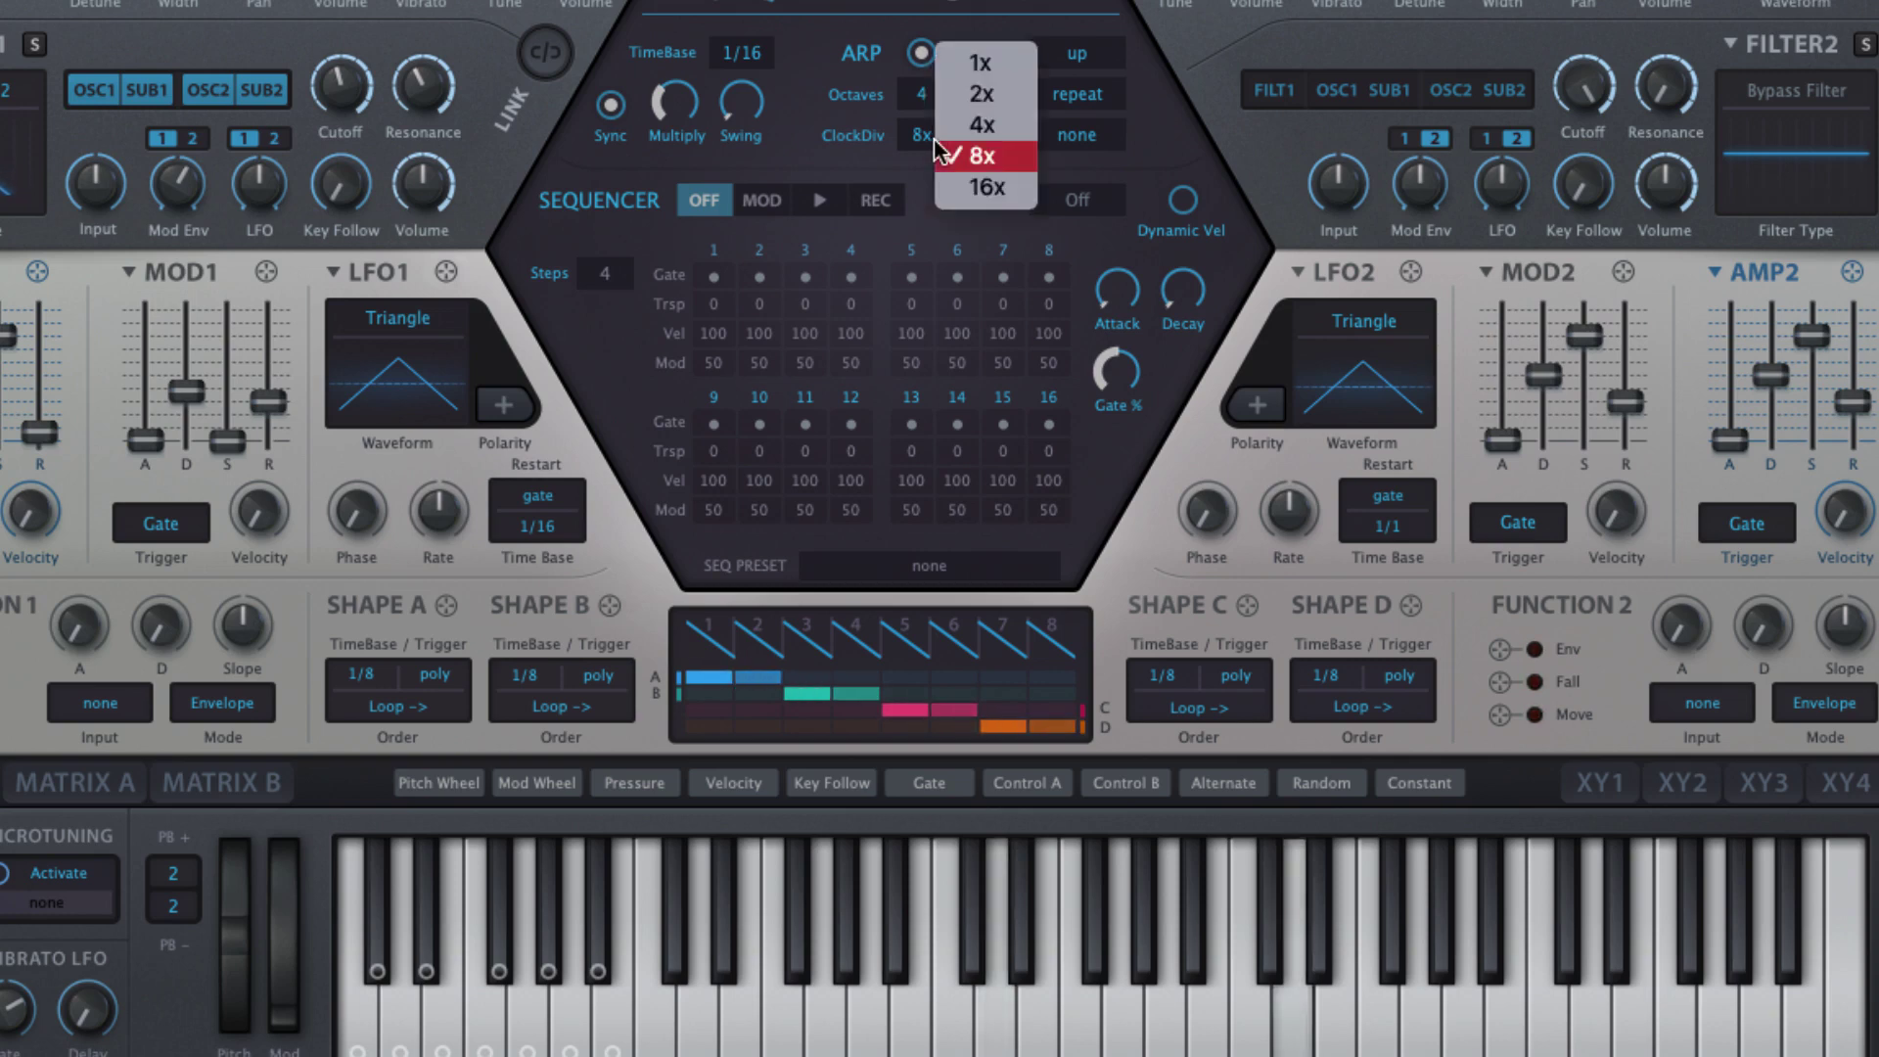
pyautogui.click(994, 192)
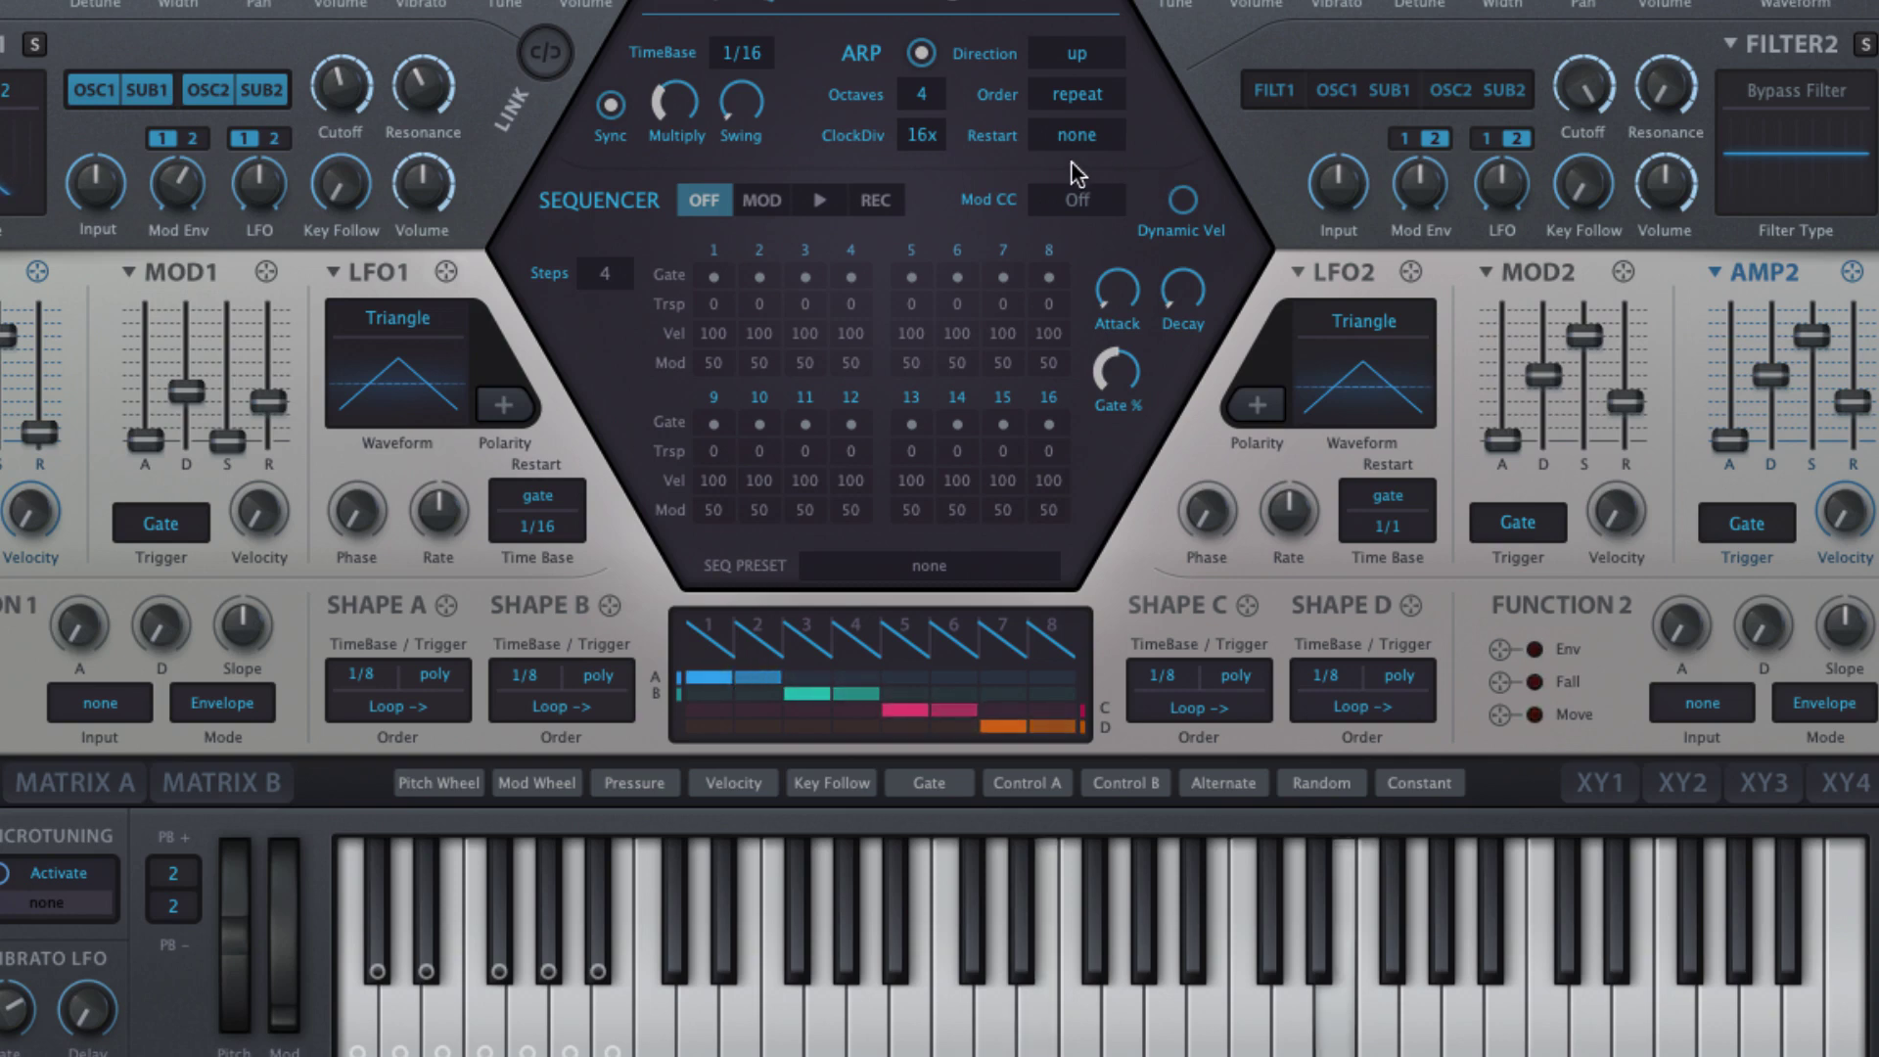
pyautogui.click(937, 140)
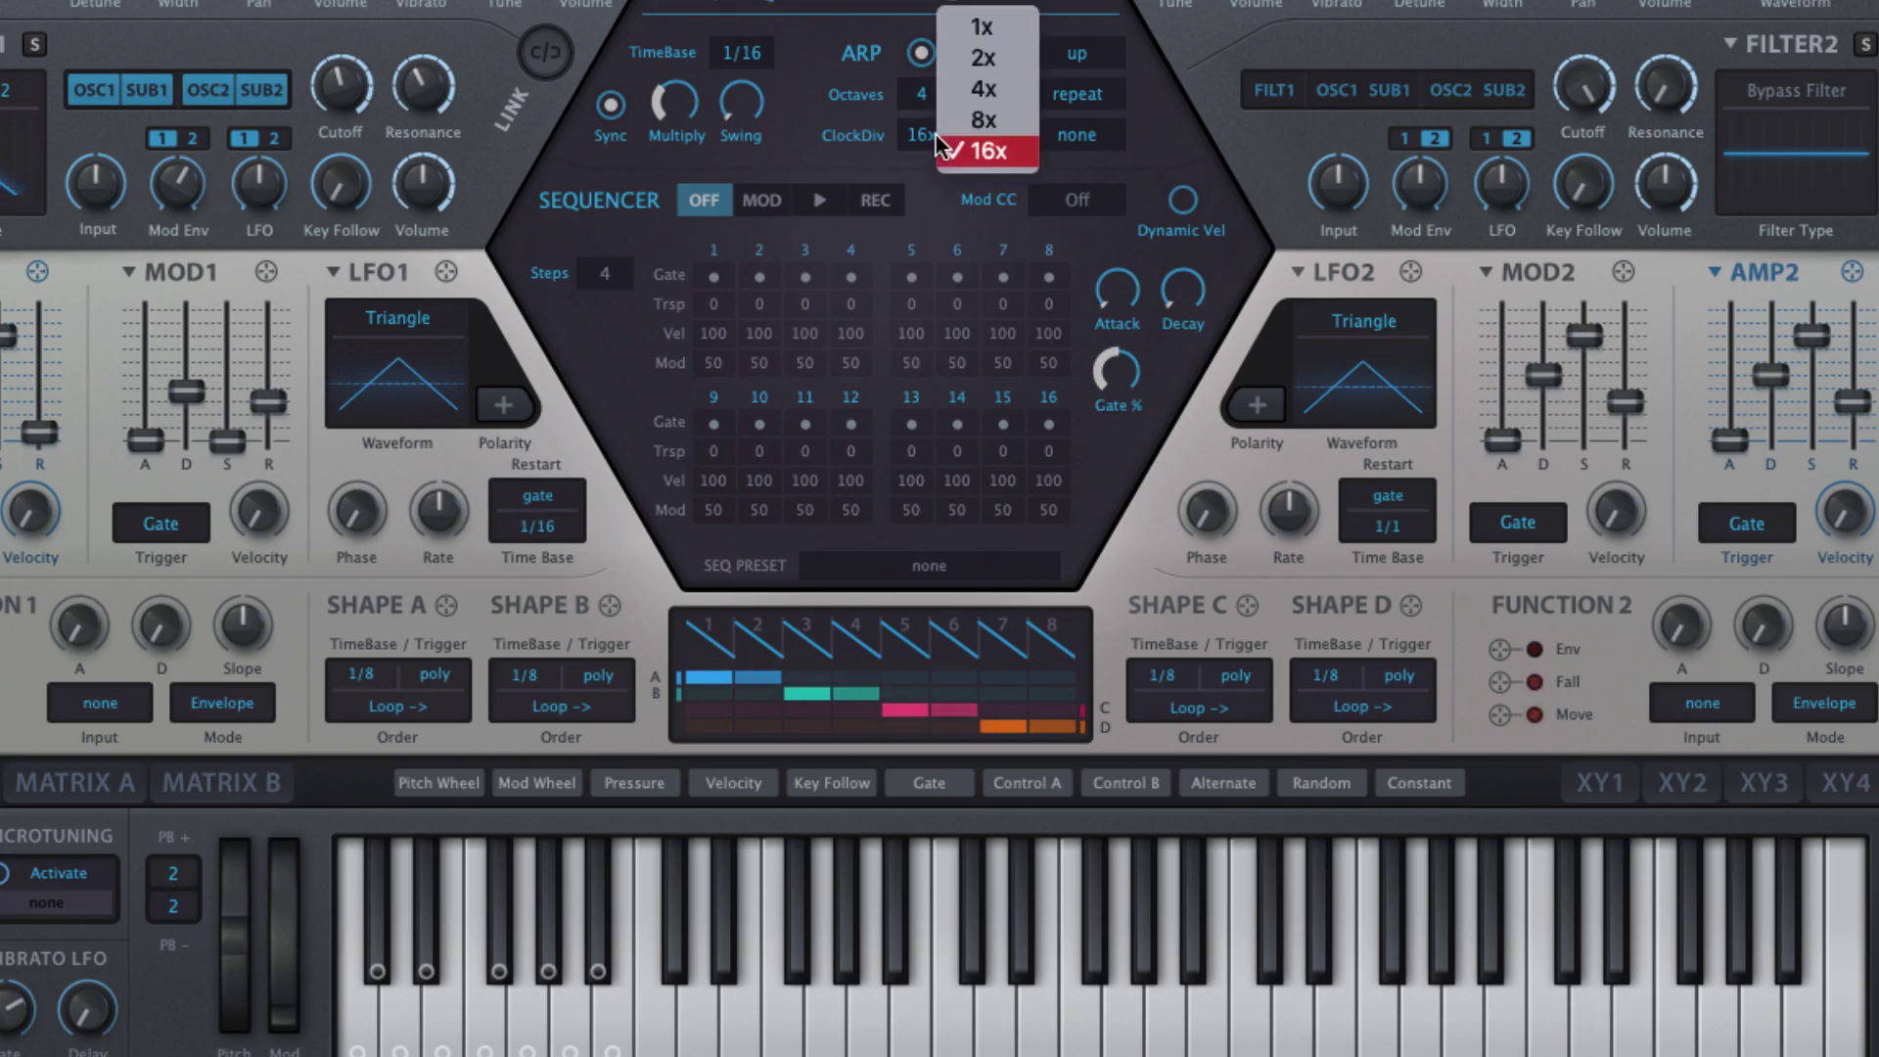
pyautogui.click(1004, 40)
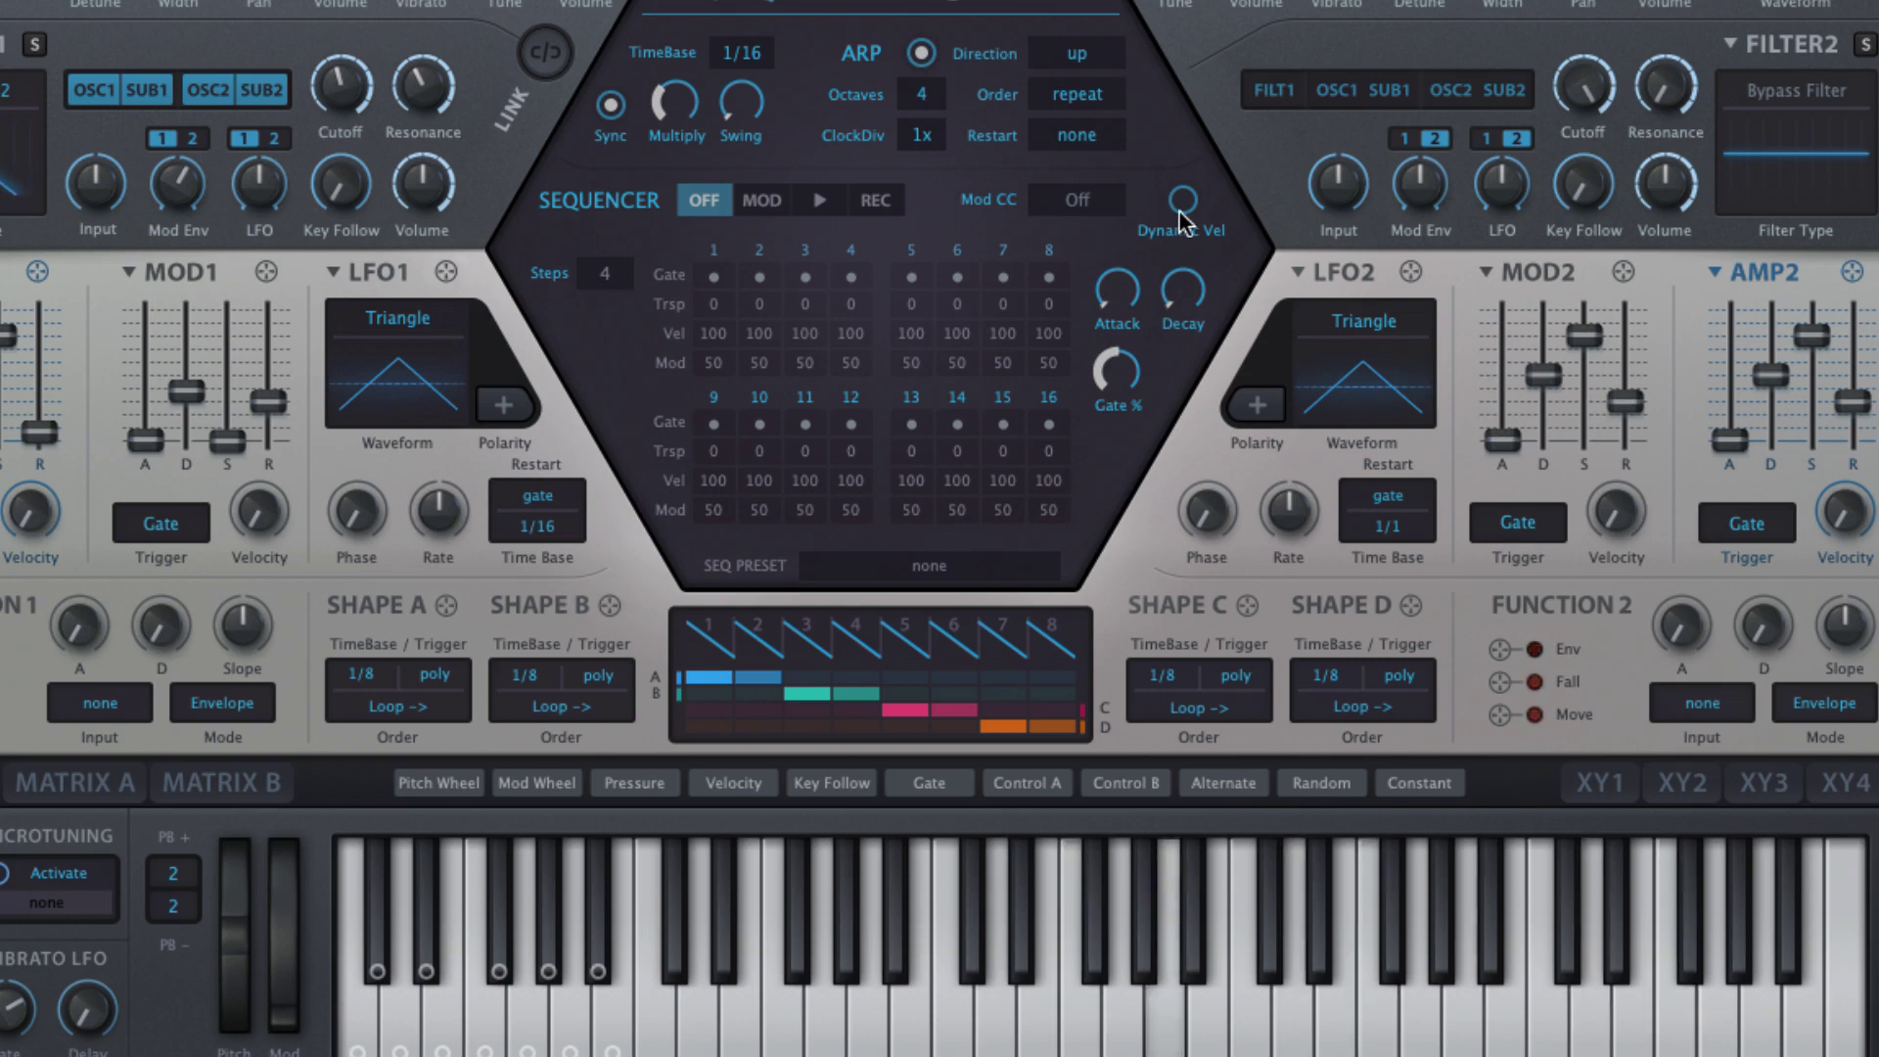